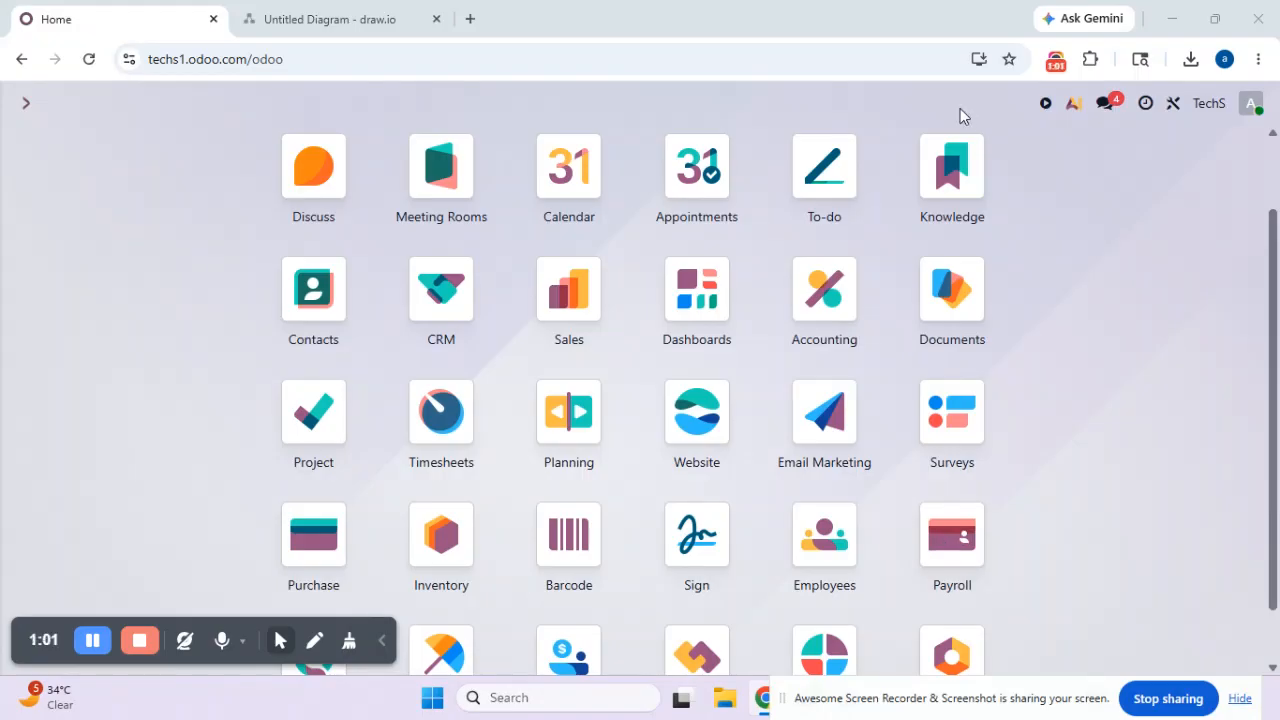
# - Switch to the draw.io diagram and examine the India and US companies and their state branches
pyautogui.click(312, 27)
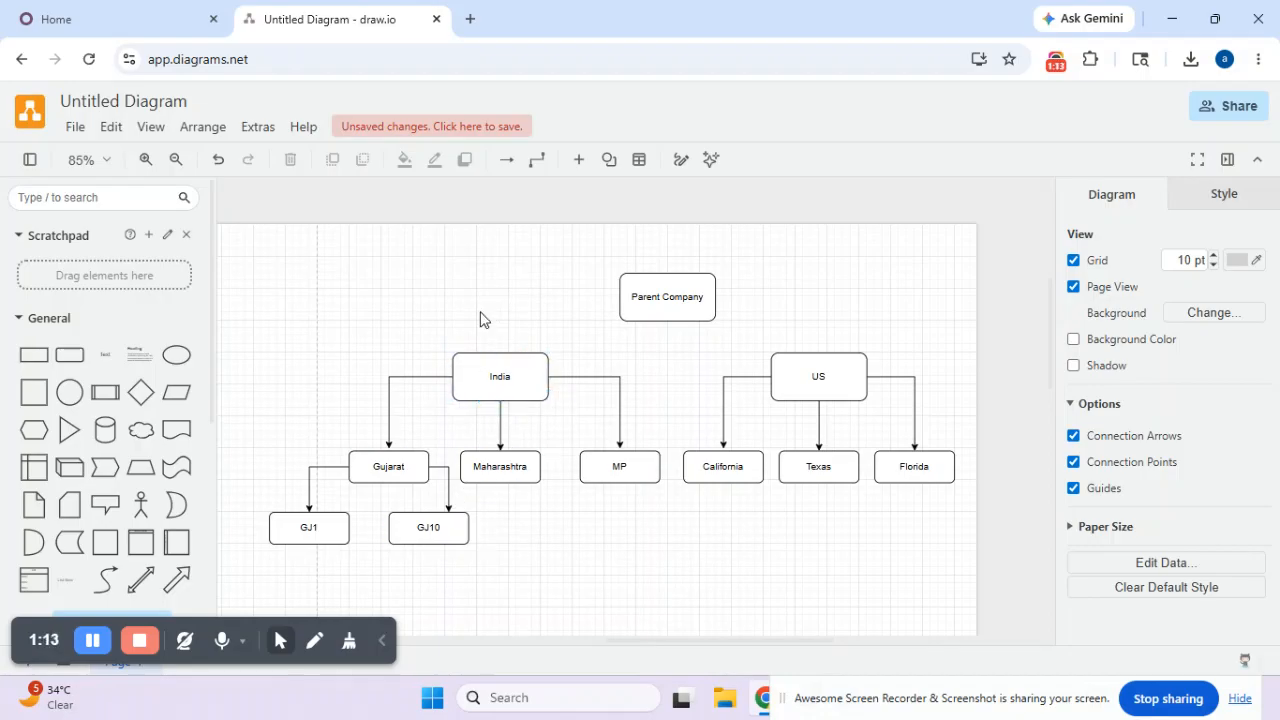
pyautogui.click(825, 367)
pyautogui.click(375, 466)
pyautogui.click(586, 468)
# - Switch back to Odoo and open the Companies list by searching the commands for "/comp"
pyautogui.click(139, 12)
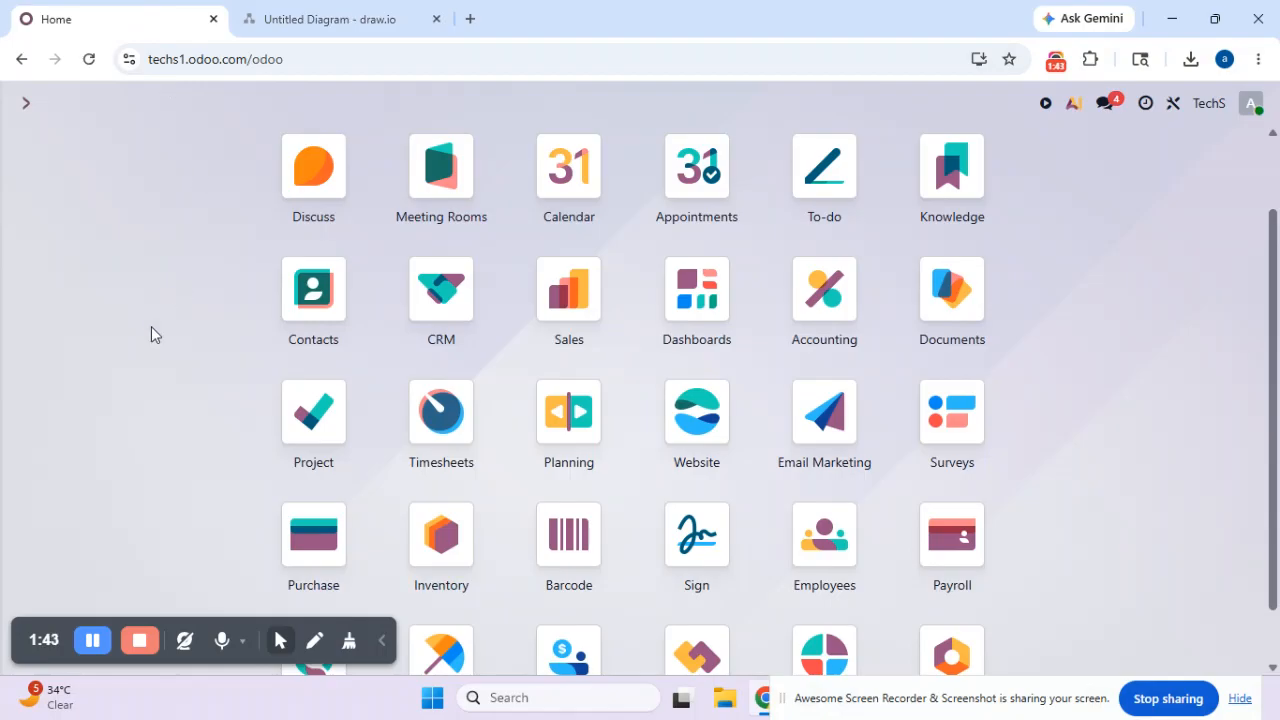
pyautogui.hotkey('ctrl', 'k')
pyautogui.write('/comp')
pyautogui.press('Return')
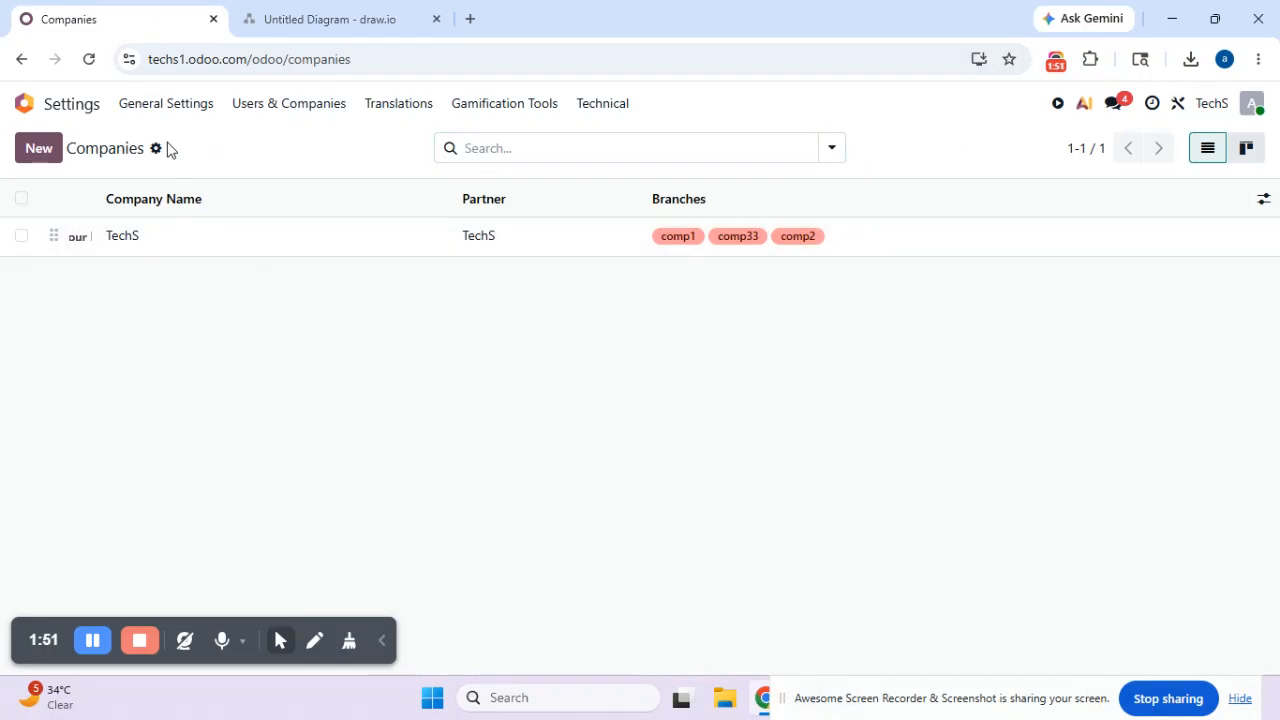
# - Check the India and US company boxes in the draw.io diagram again and return to the Companies list in Odoo
pyautogui.click(280, 20)
pyautogui.click(523, 366)
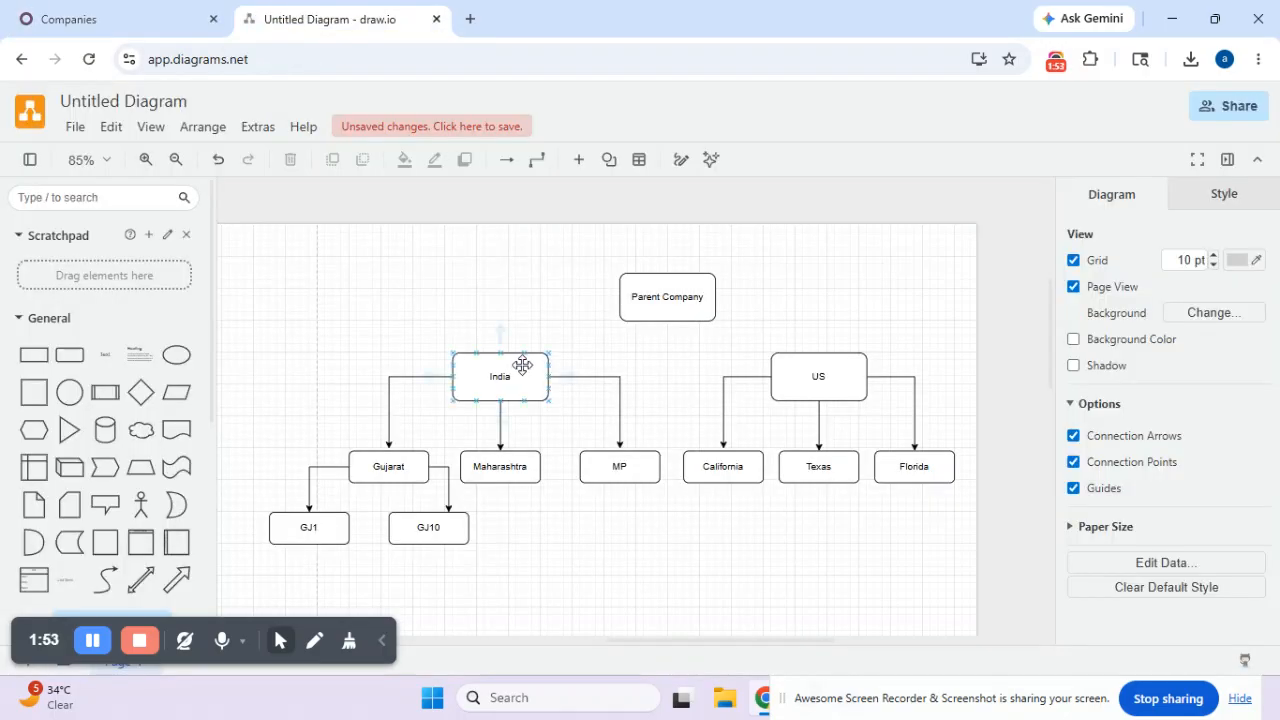
pyautogui.click(803, 377)
pyautogui.click(96, 22)
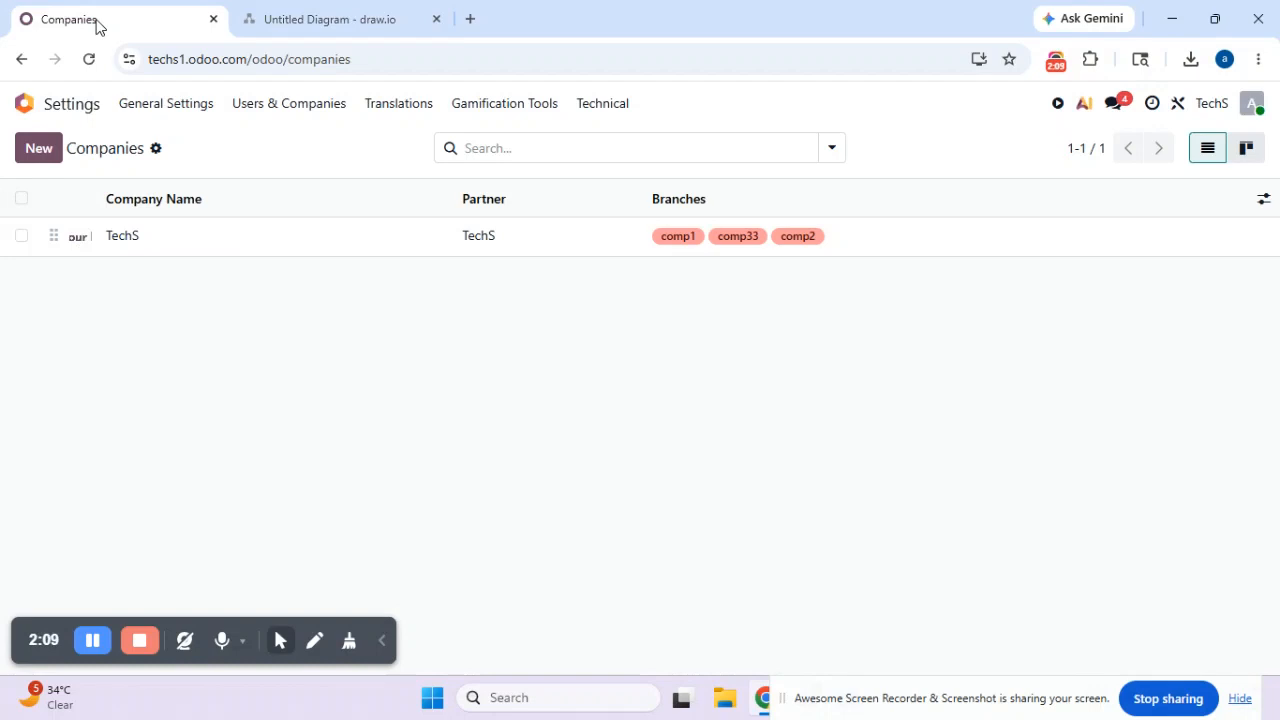
# - Start a record import for companies and load the "Test sheet" Excel file from Downloads
pyautogui.click(156, 150)
pyautogui.click(205, 180)
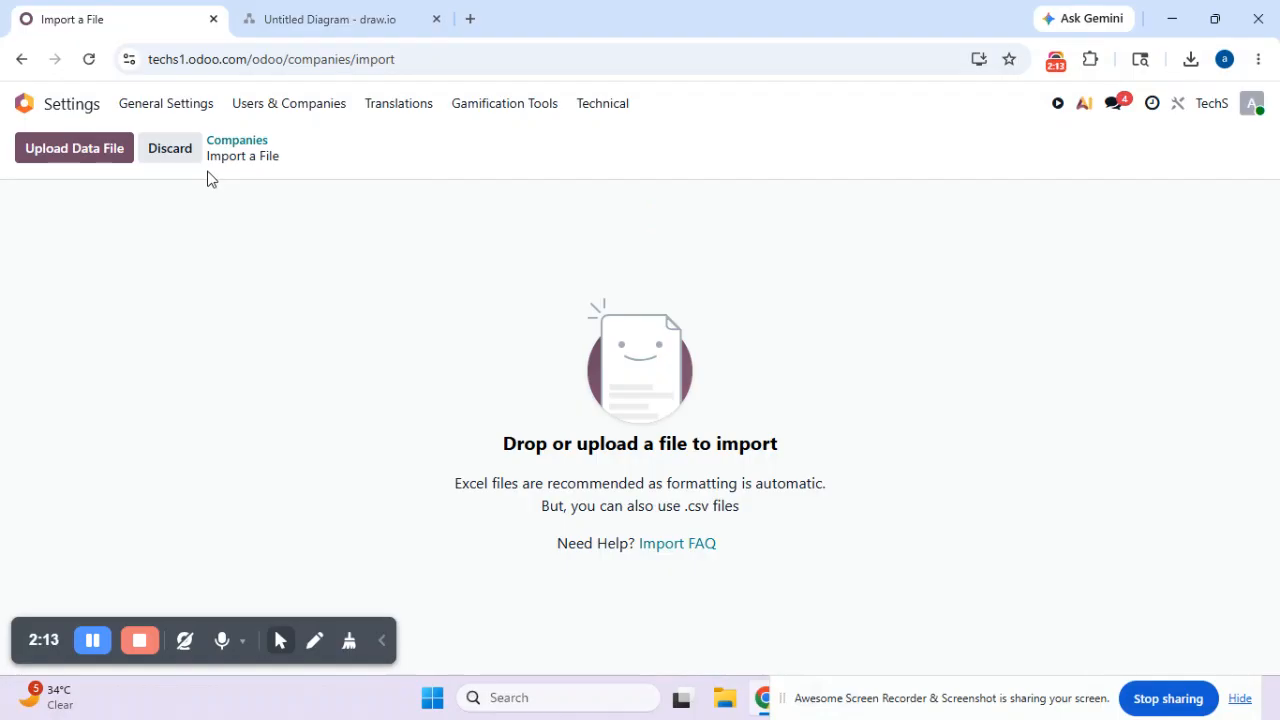
pyautogui.click(80, 168)
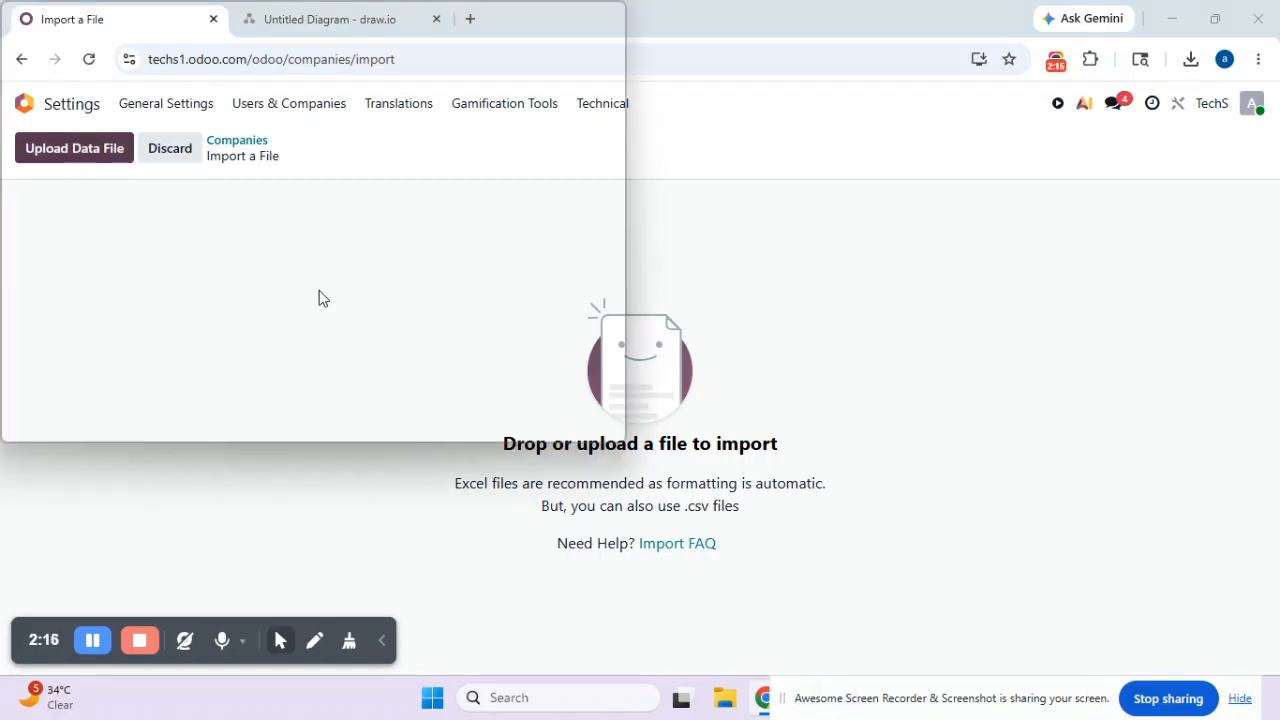
pyautogui.click(213, 190)
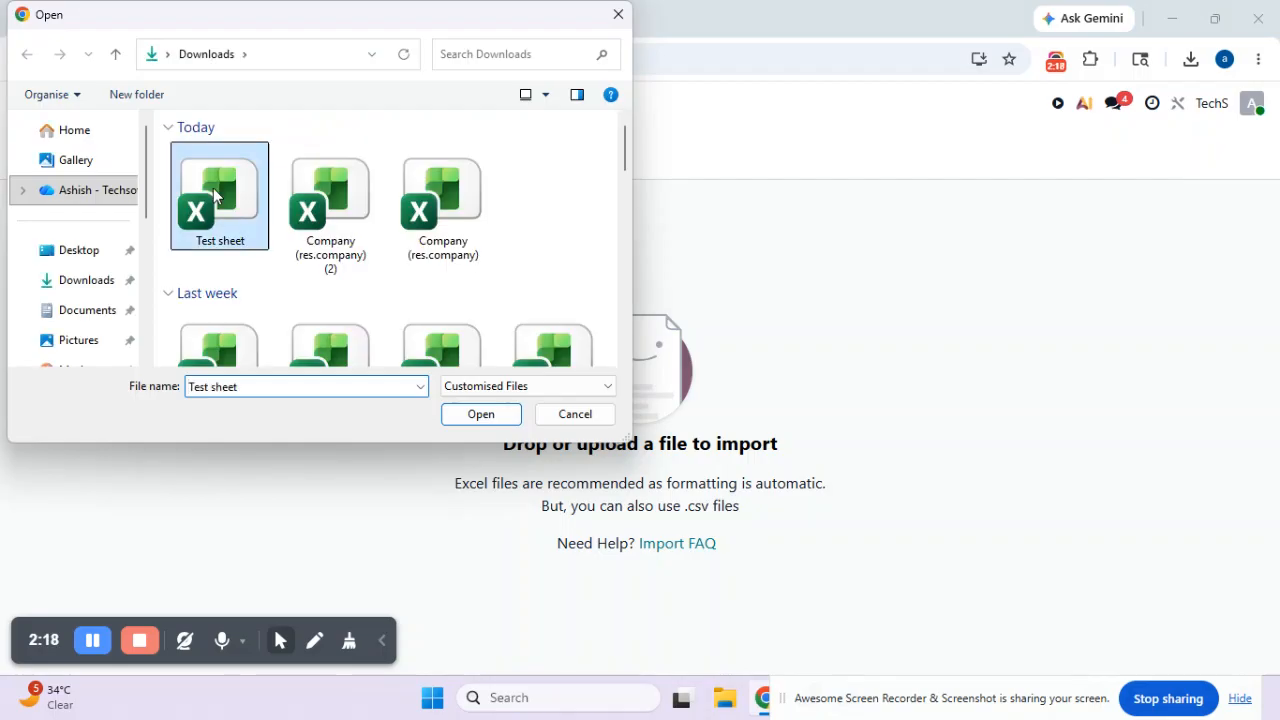
pyautogui.click(479, 419)
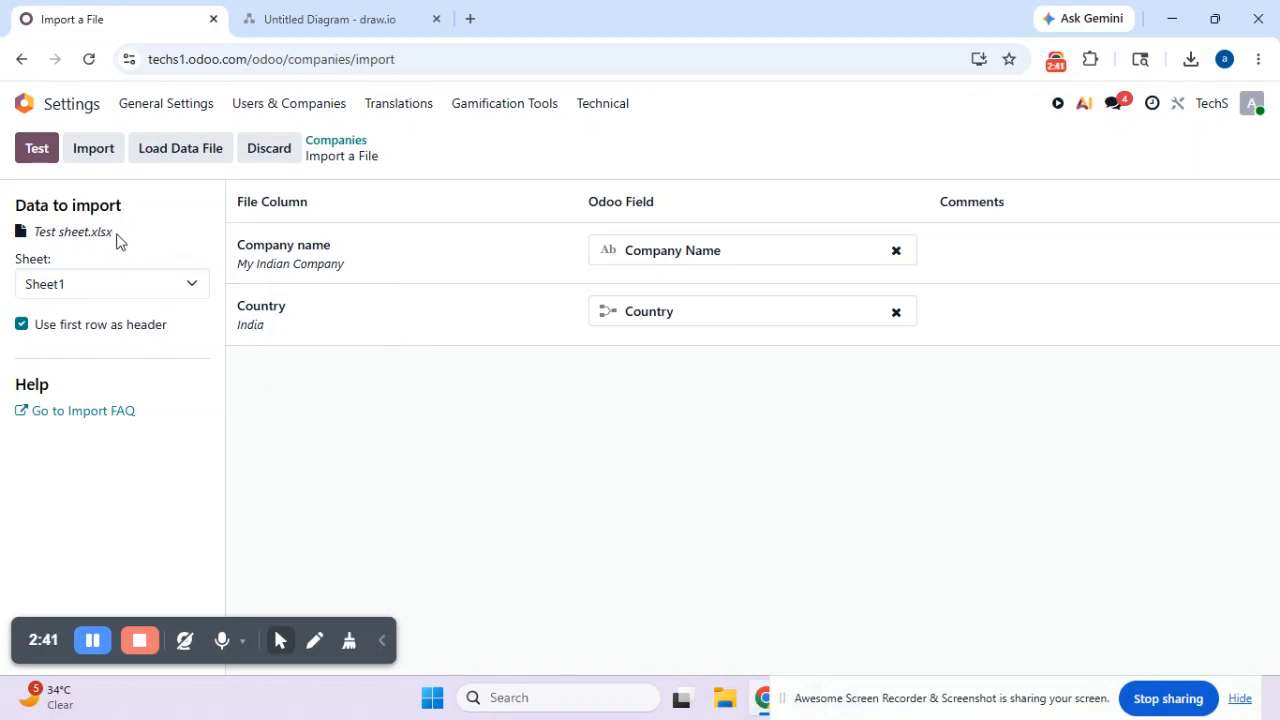
# - Test the company data, import the records from Sheet1, and return to the Companies list
pyautogui.click(34, 148)
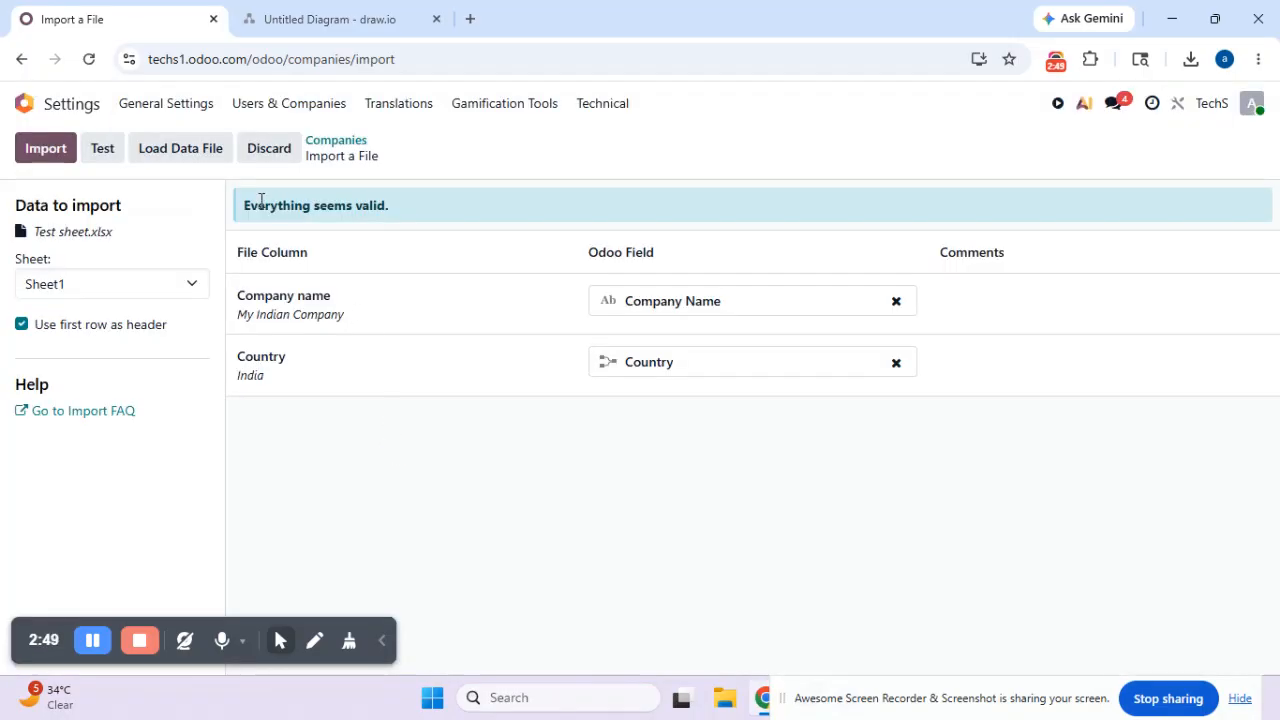
pyautogui.click(46, 149)
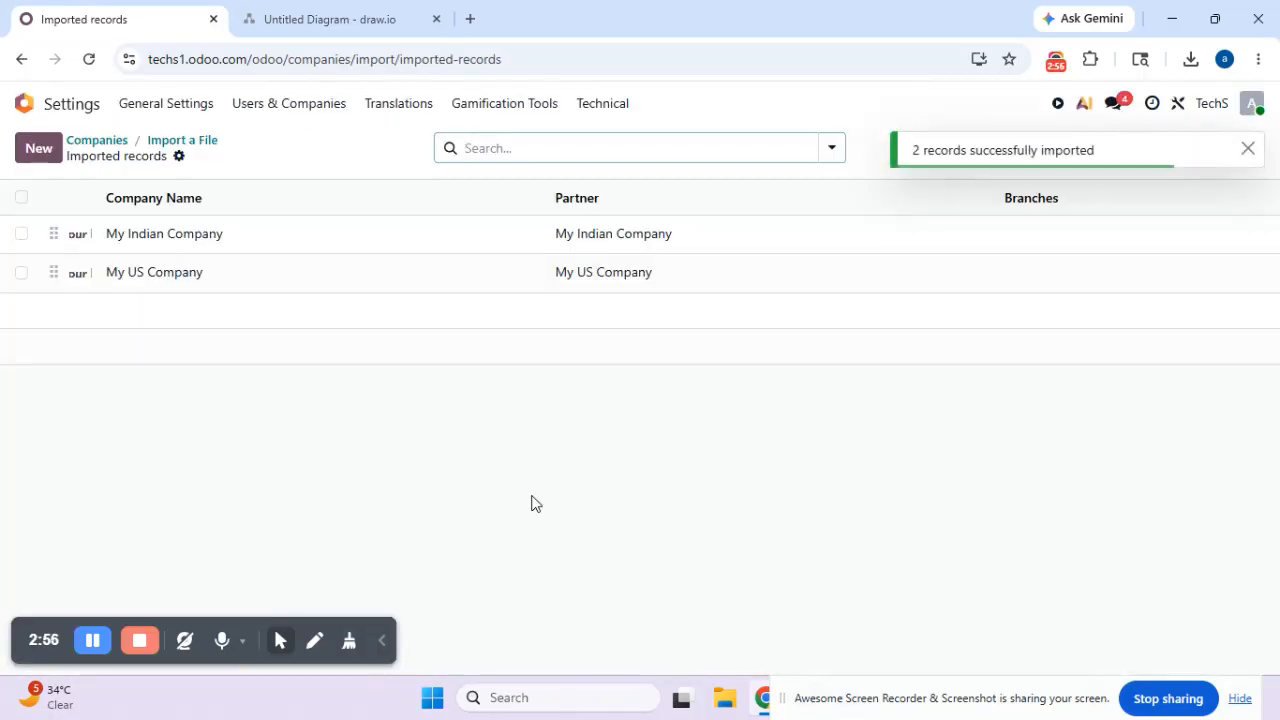
pyautogui.click(97, 141)
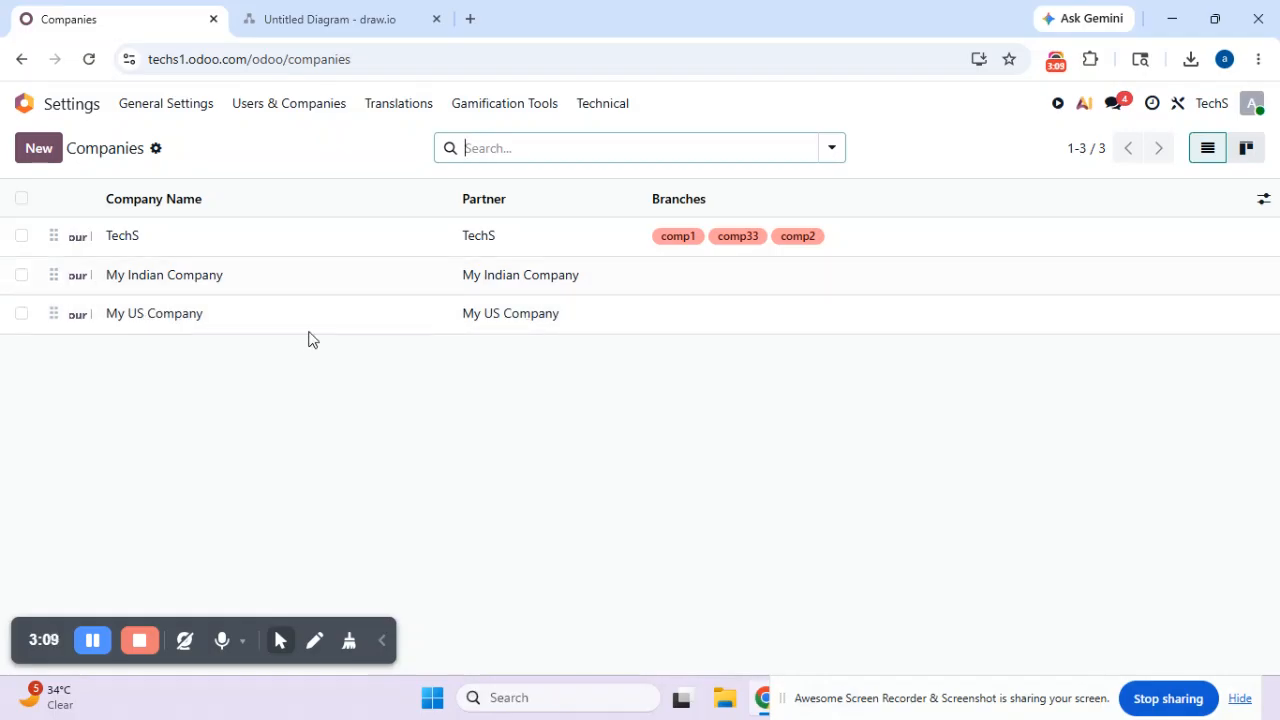
# - Open My Indian Company and examine its branches and the actions available for the record
pyautogui.click(240, 287)
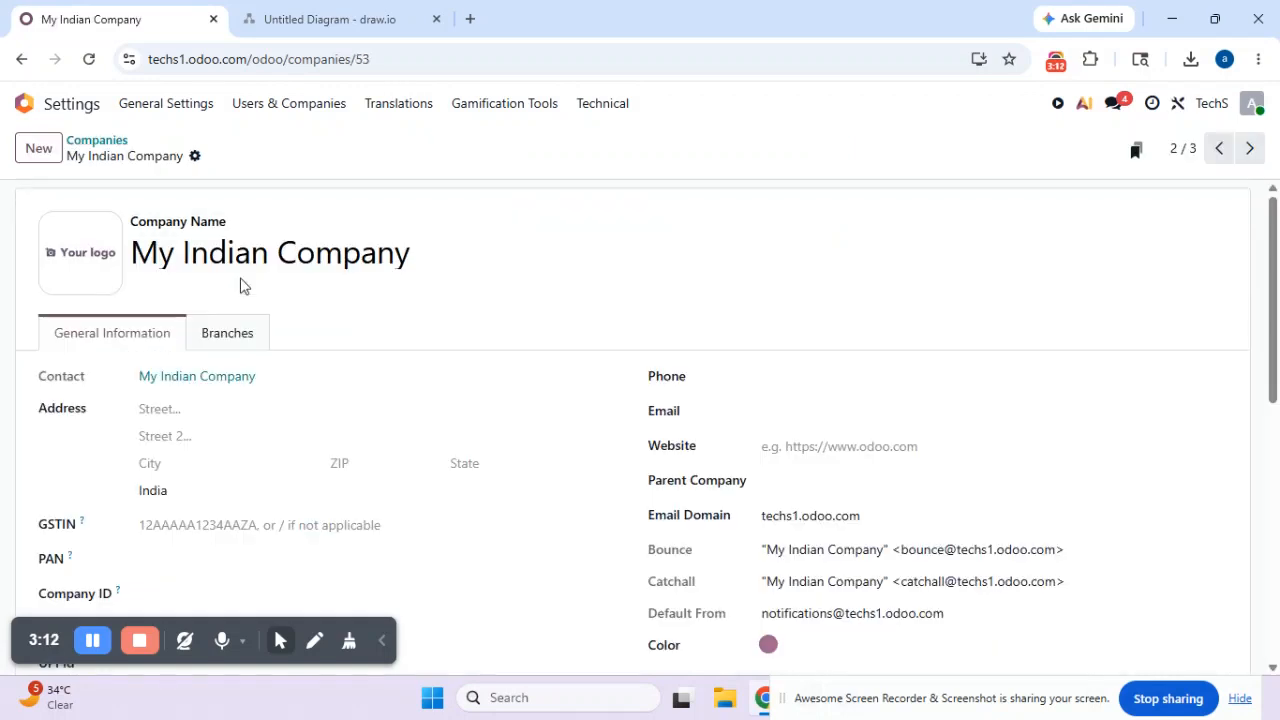
pyautogui.click(240, 338)
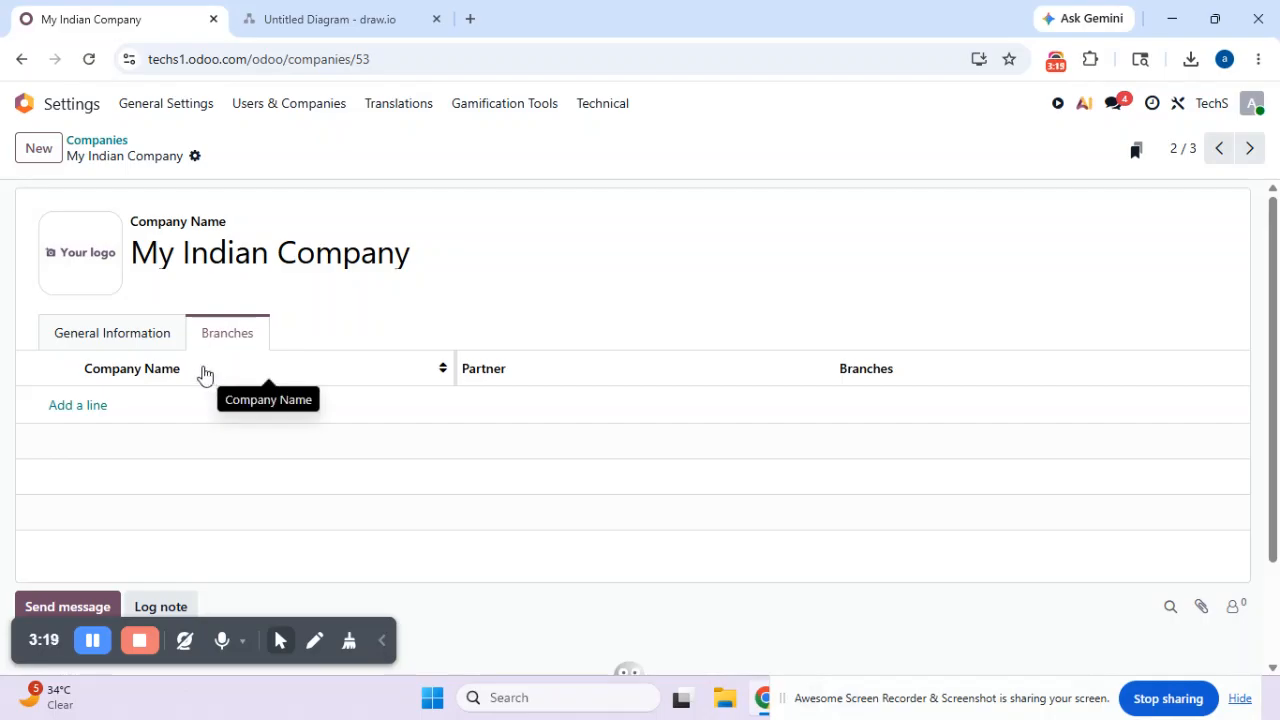
pyautogui.click(196, 161)
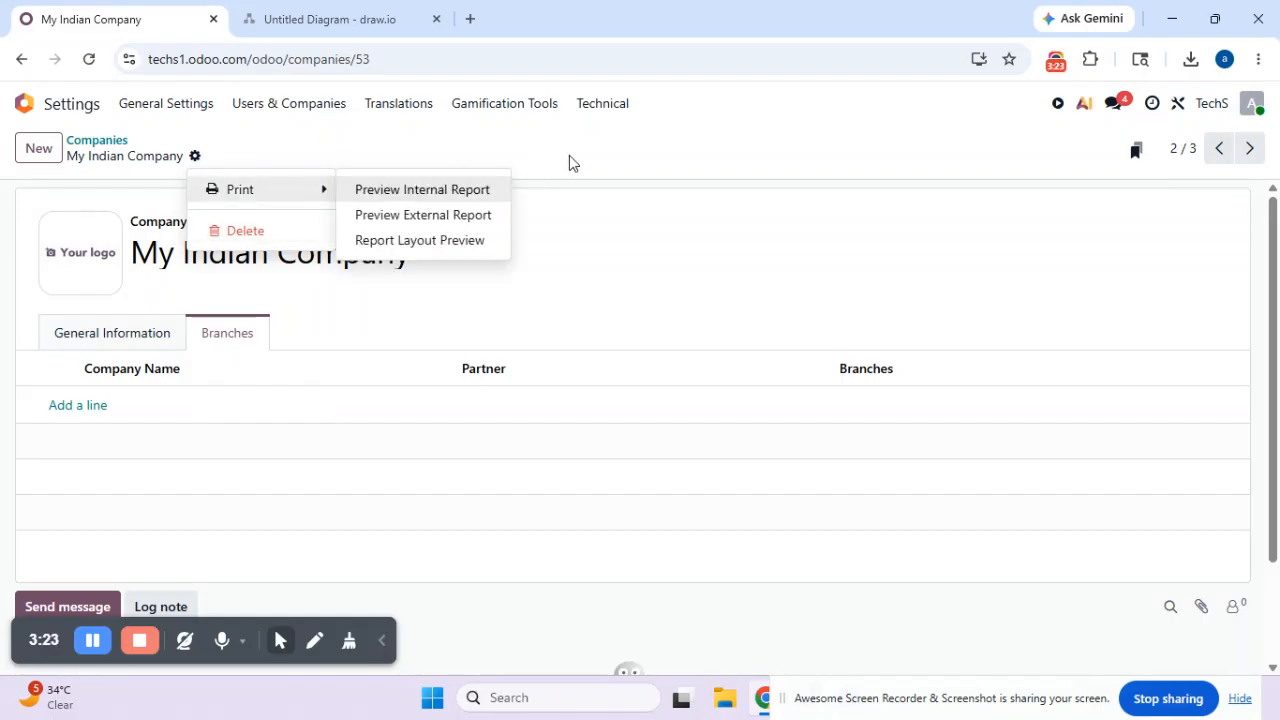
pyautogui.click(750, 165)
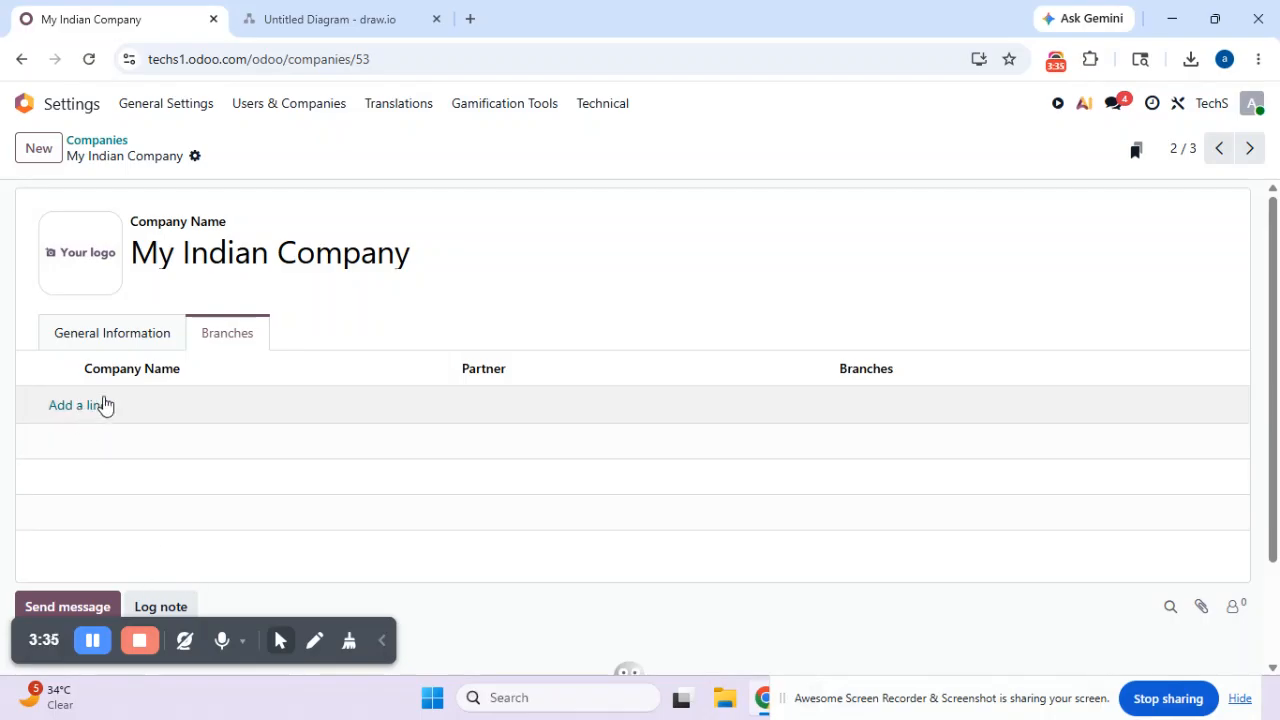
# - Reopen My Indian Company from the Companies list and start a new branch line for it
pyautogui.click(97, 141)
pyautogui.click(168, 281)
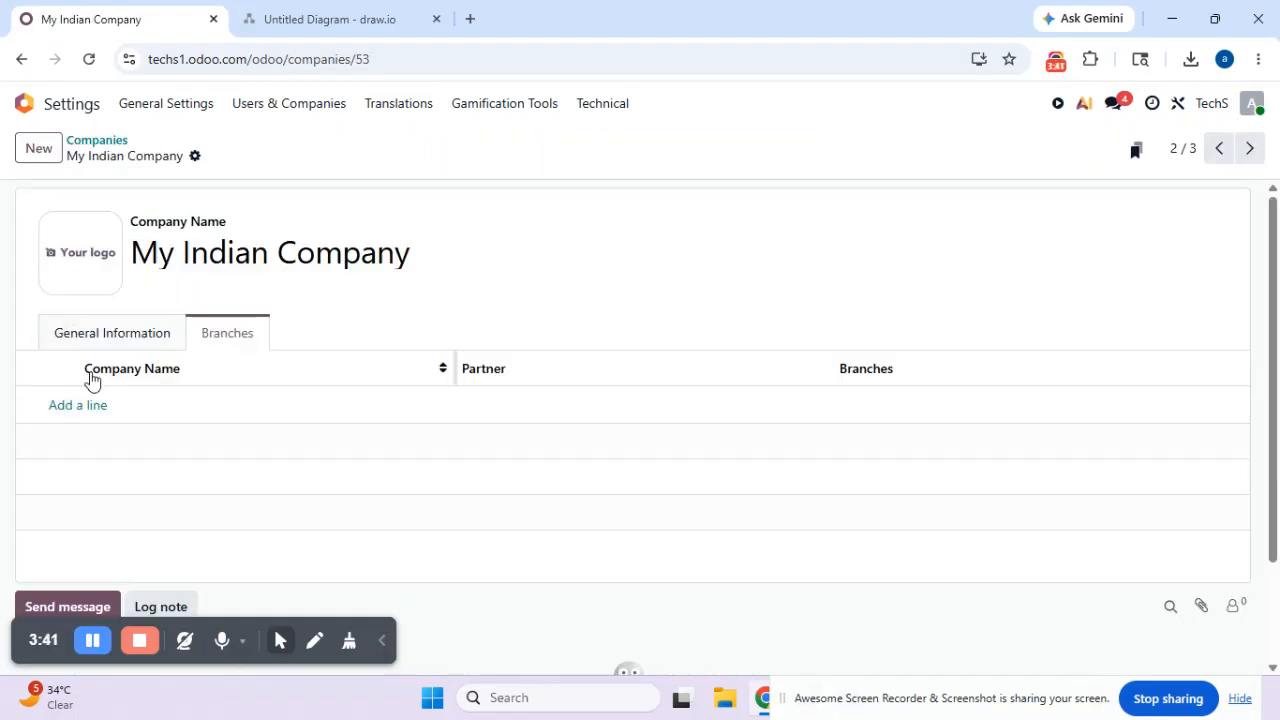
pyautogui.click(119, 344)
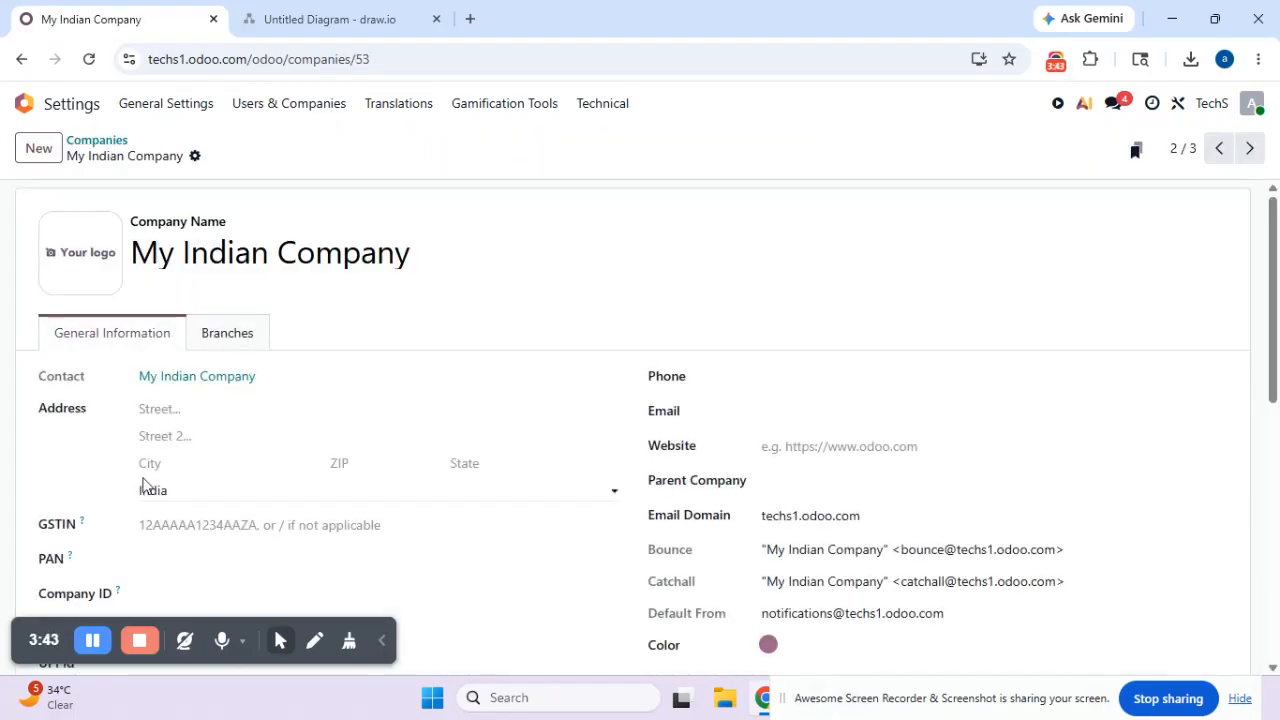
pyautogui.click(212, 337)
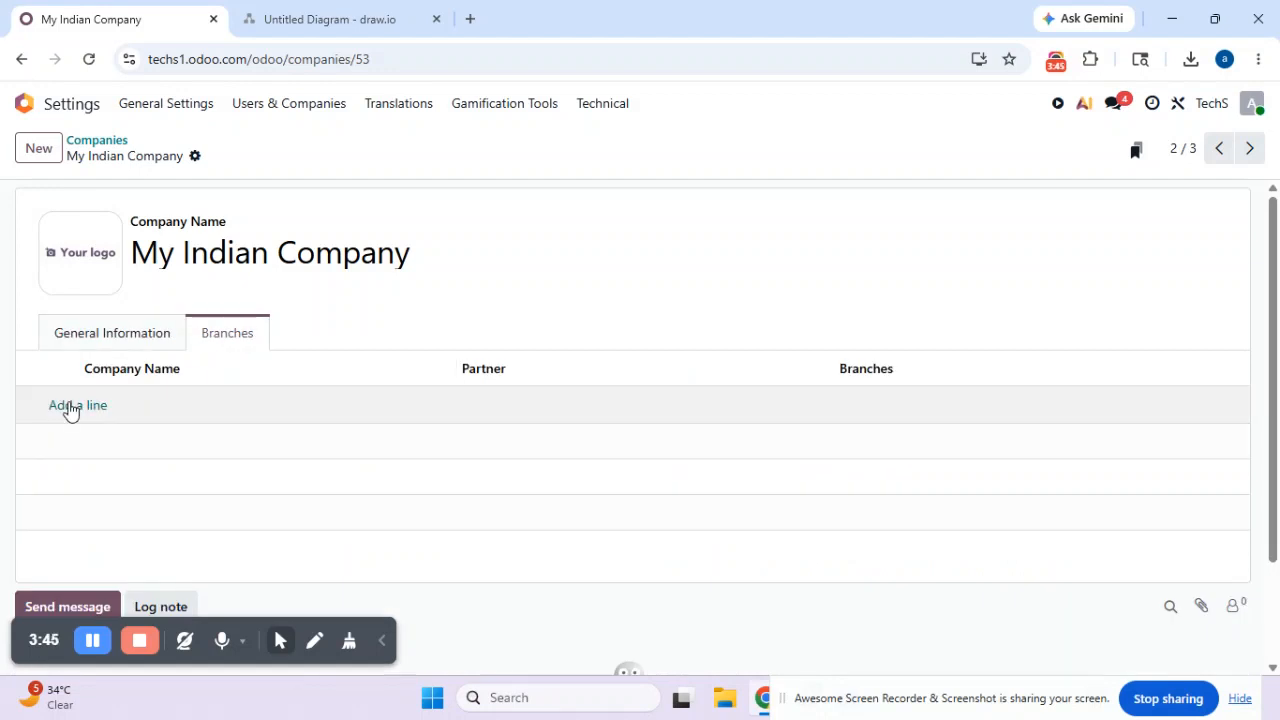
pyautogui.click(71, 410)
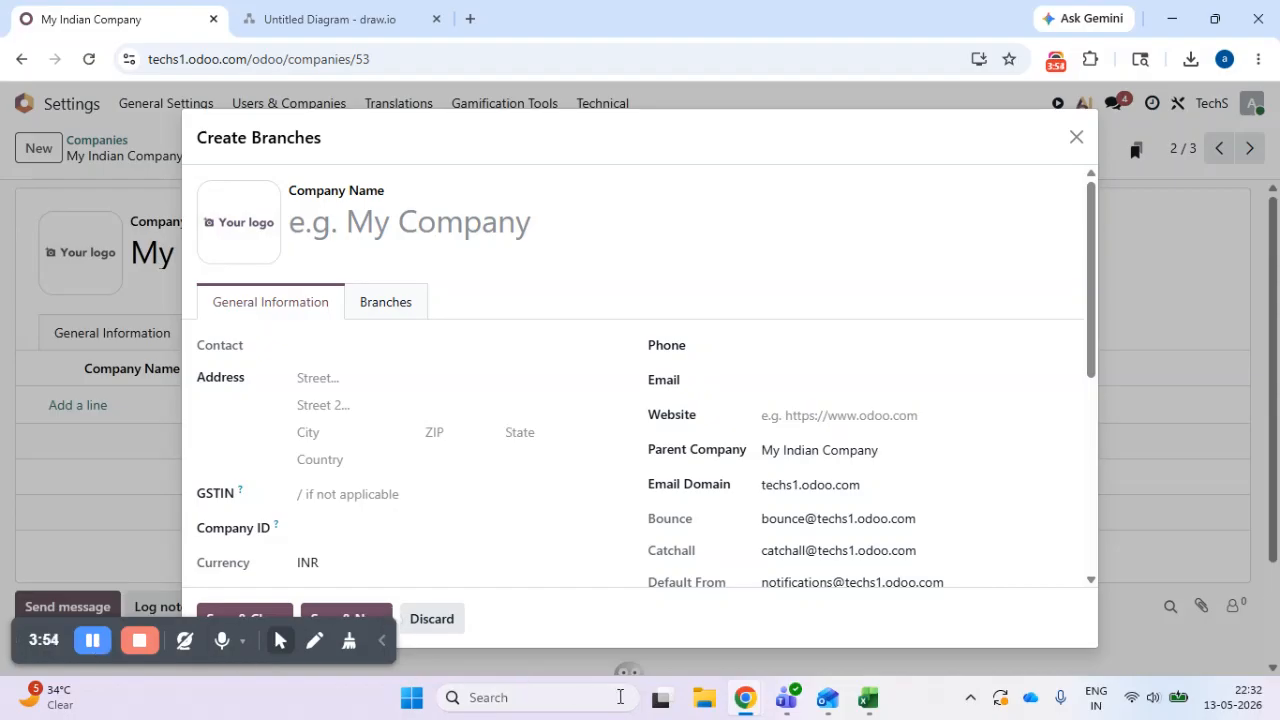
# - Copy the company name Gujarat from the IN sheet of the Excel test workbook and paste it as the new branch's name in Odoo
pyautogui.click(866, 700)
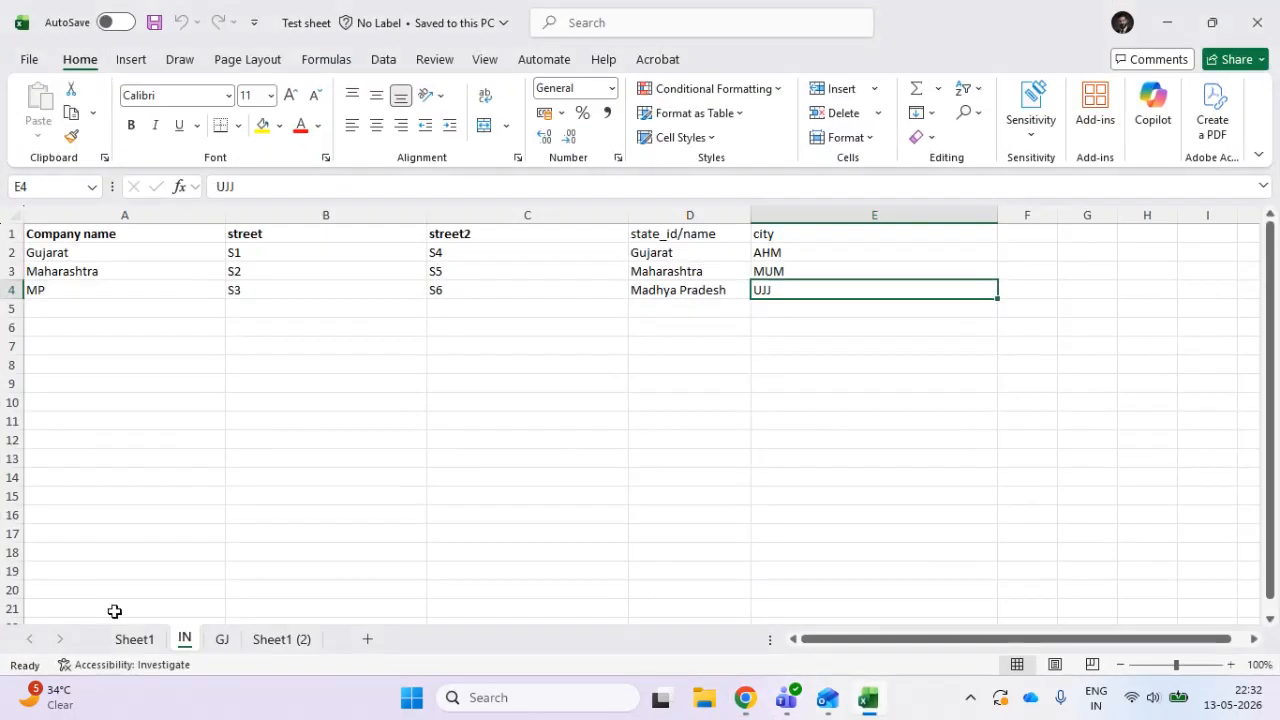
pyautogui.click(99, 258)
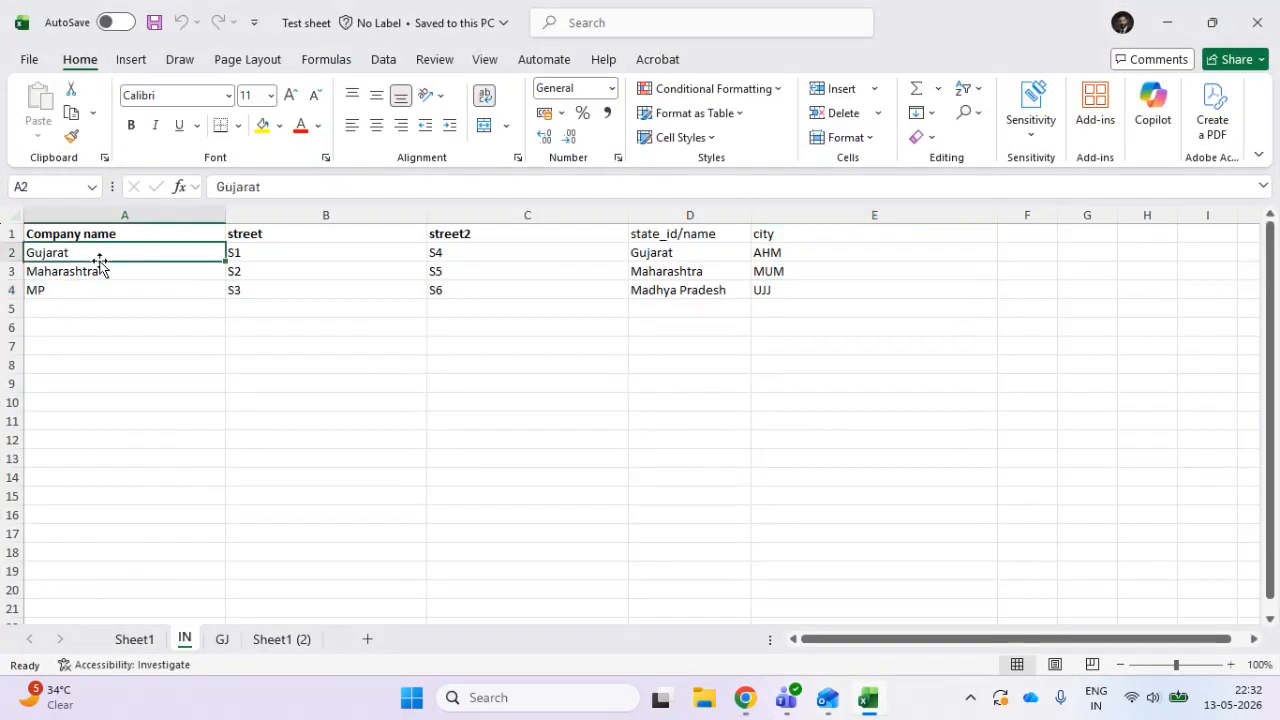
pyautogui.click(184, 366)
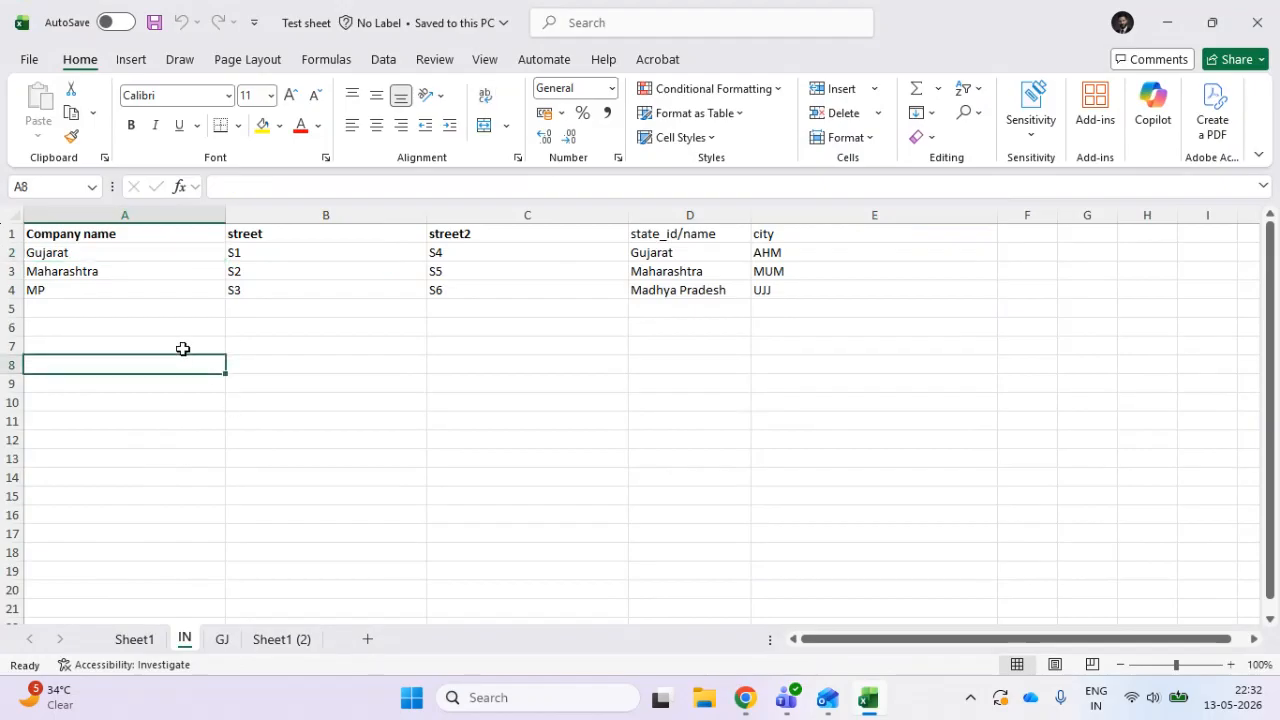
pyautogui.click(182, 257)
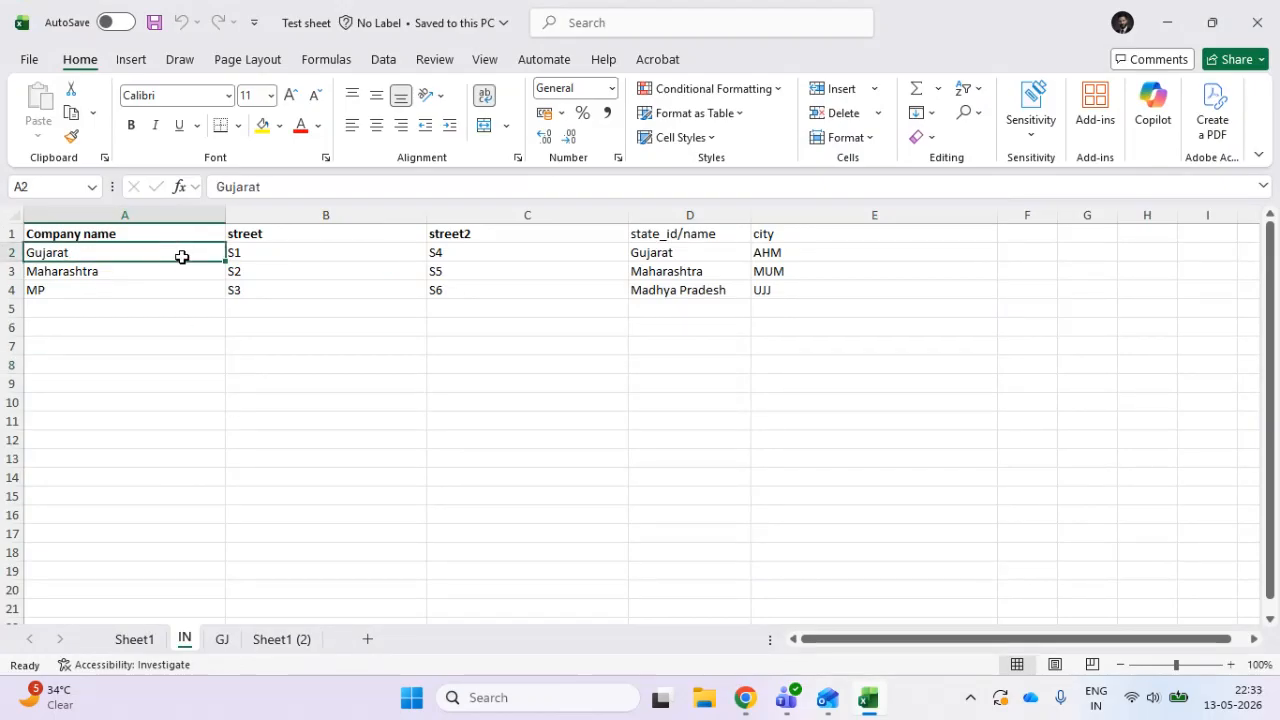
pyautogui.hotkey('ctrl', 'c')
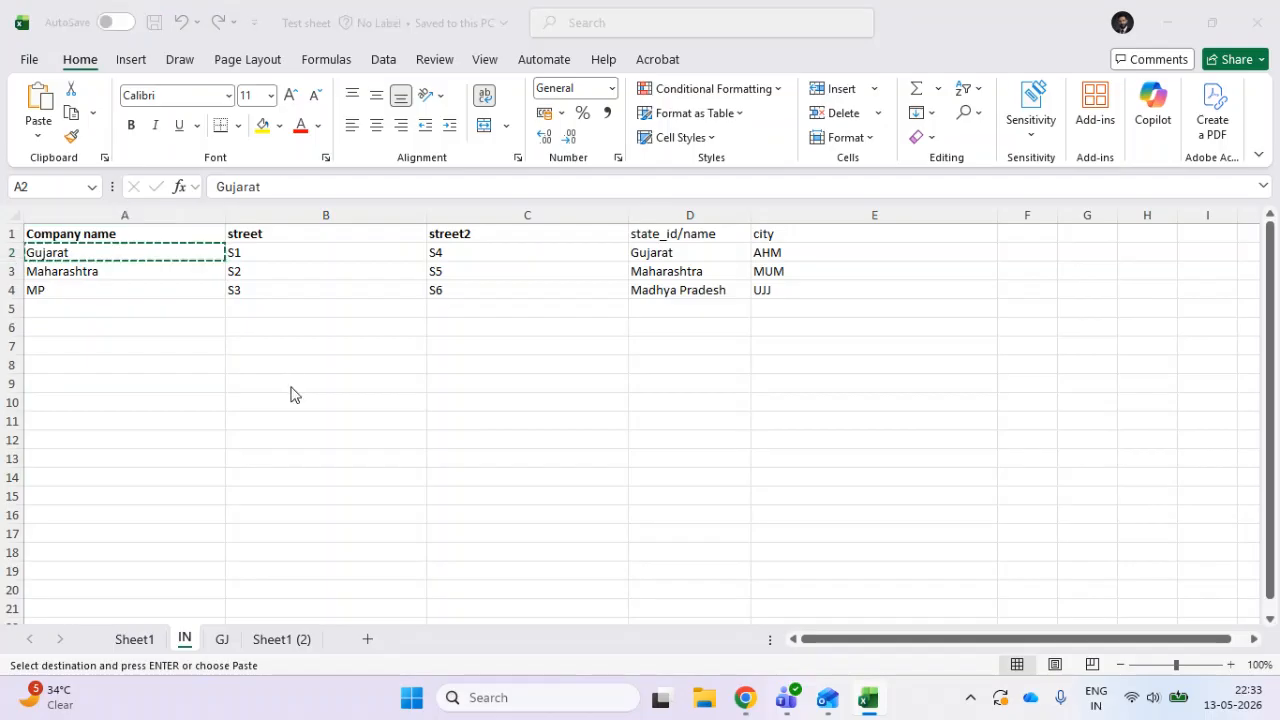
pyautogui.hotkey('alt', 'Tab')
pyautogui.click(389, 229)
pyautogui.hotkey('ctrl', 'v')
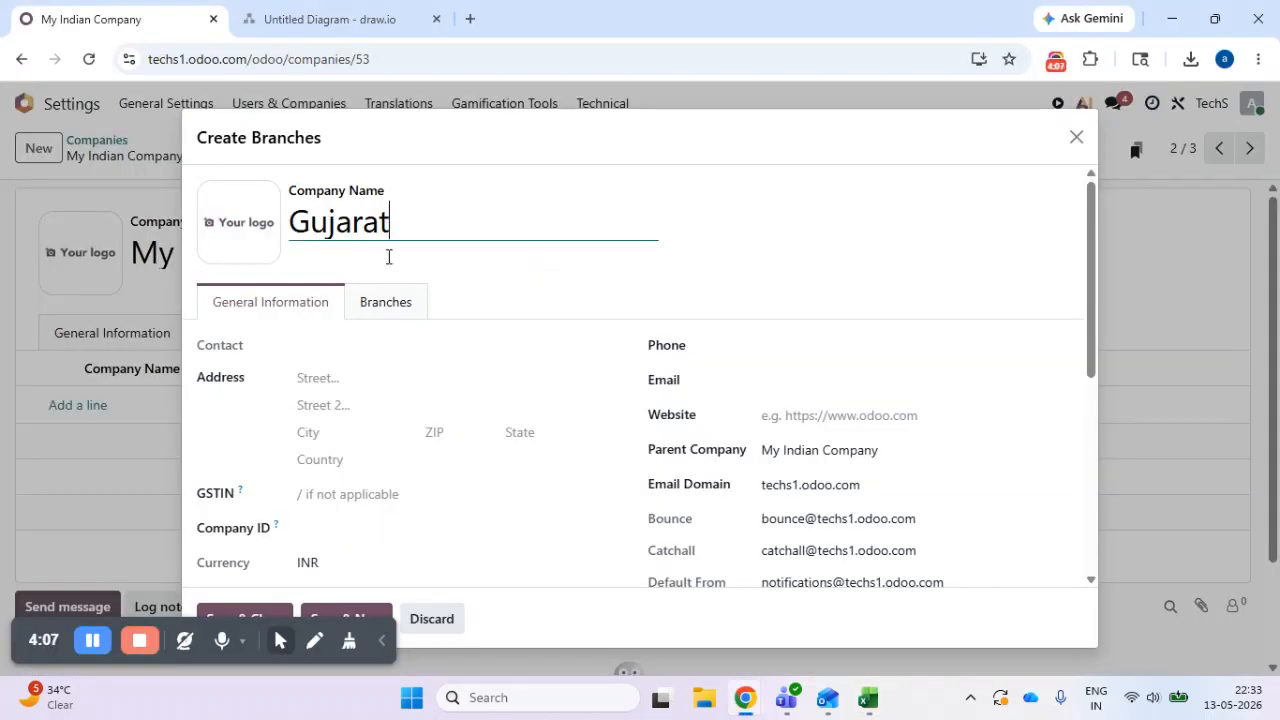
pyautogui.click(875, 180)
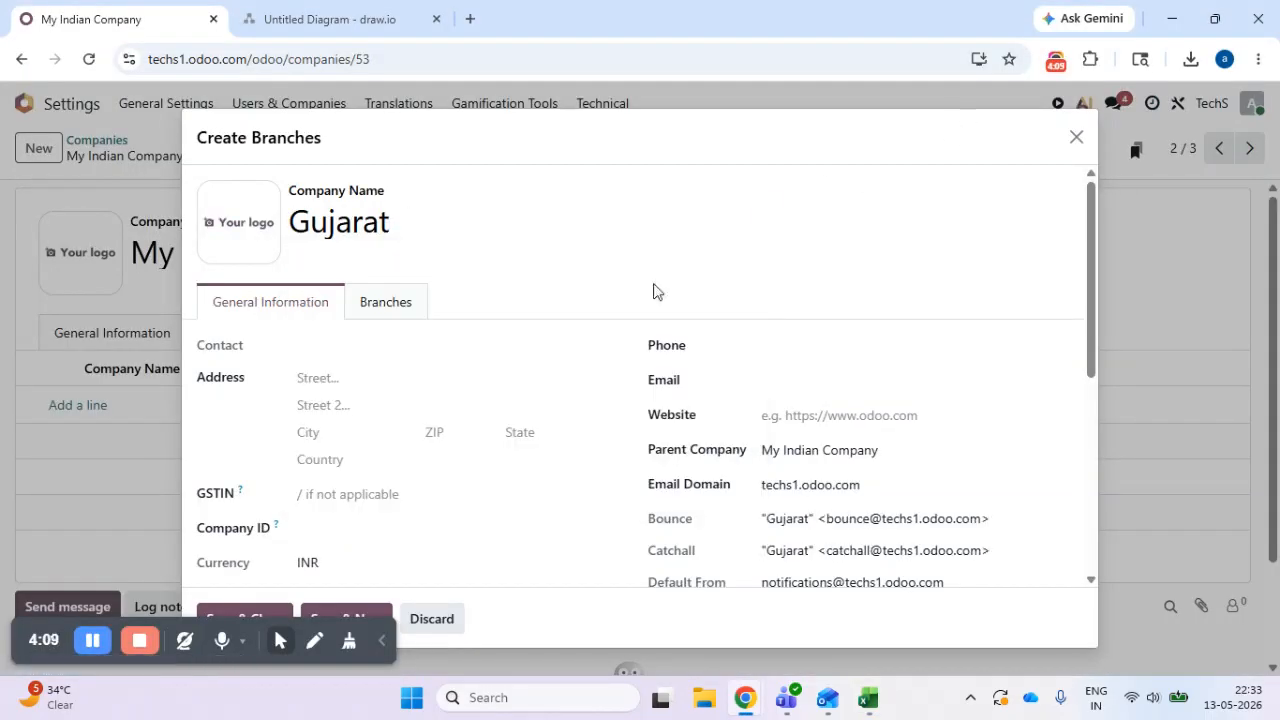
pyautogui.click(349, 459)
pyautogui.write('in')
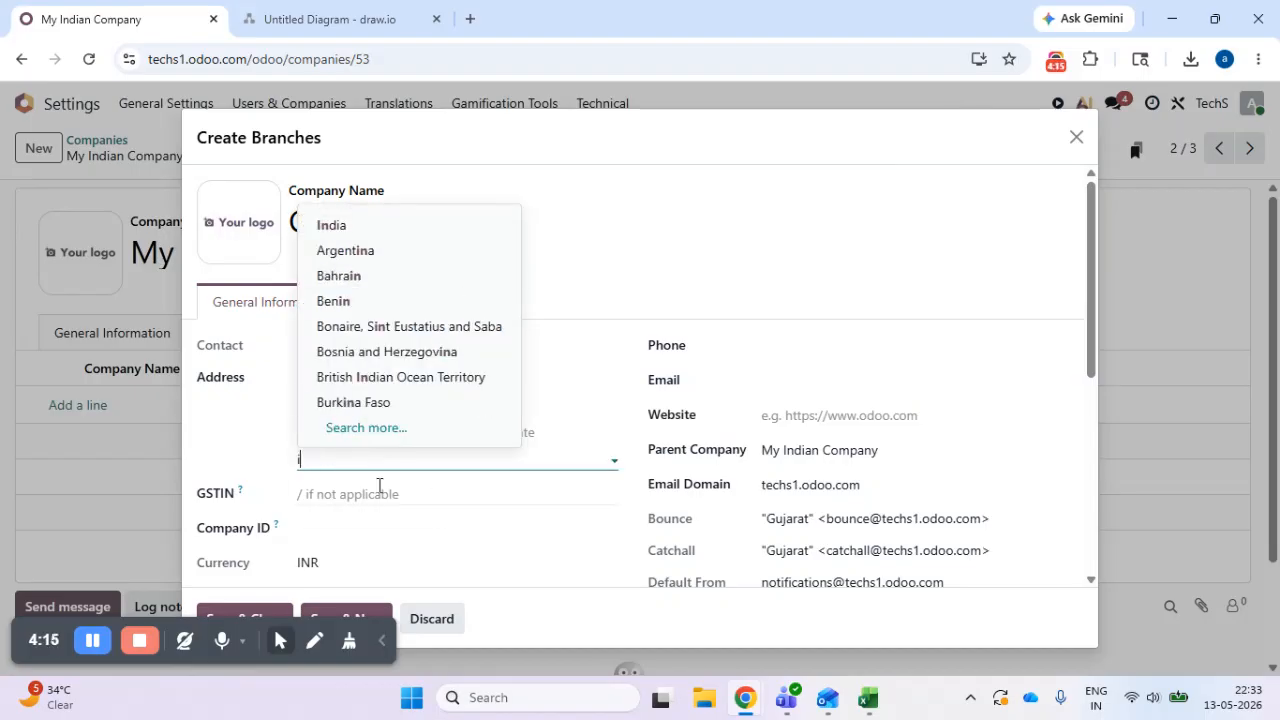
pyautogui.press('BackSpace')
pyautogui.click(814, 157)
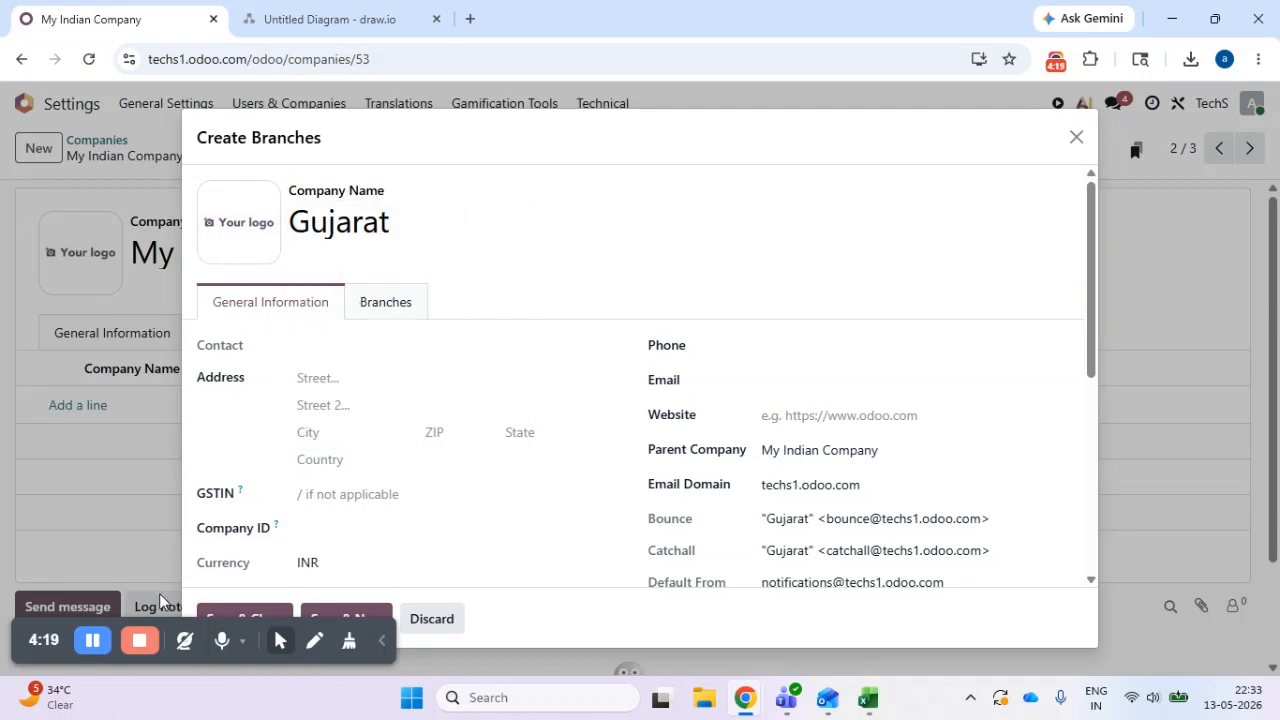
# - Save and close the Gujarat branch, then save My Indian Company and accept the pricing plan change
pyautogui.moveTo(640, 126); pyautogui.dragTo(739, 100)
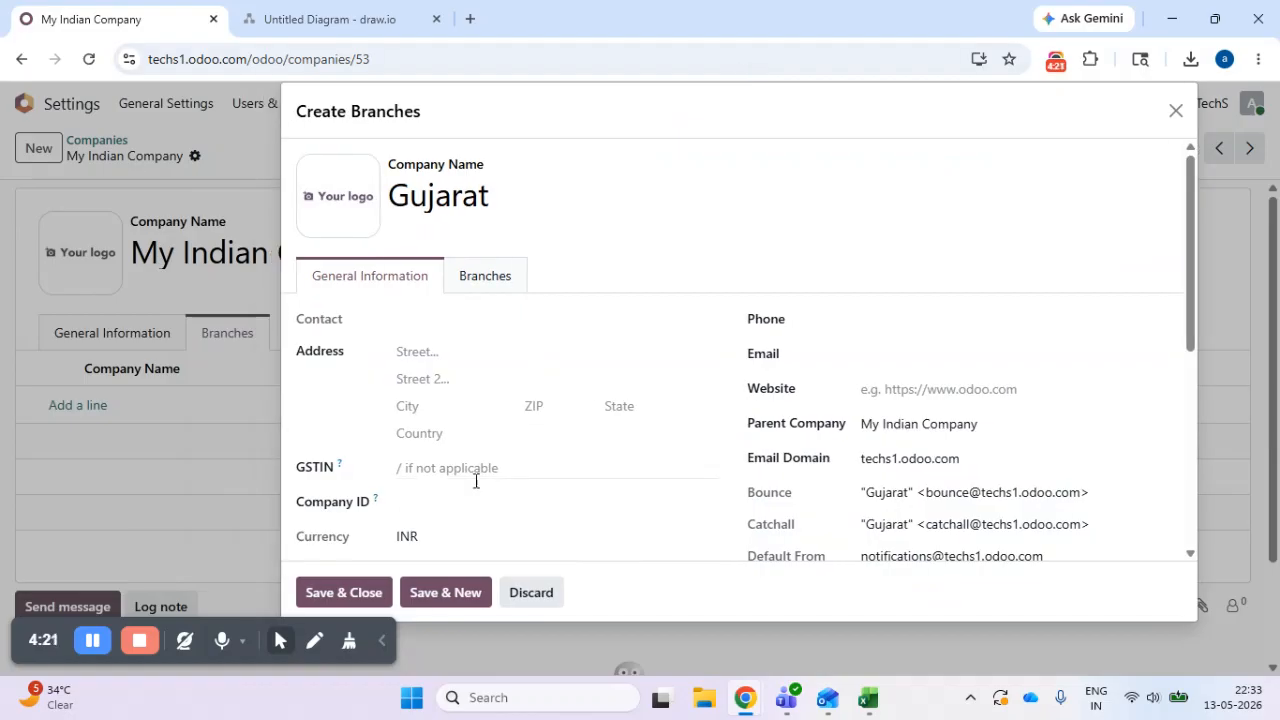
pyautogui.click(347, 592)
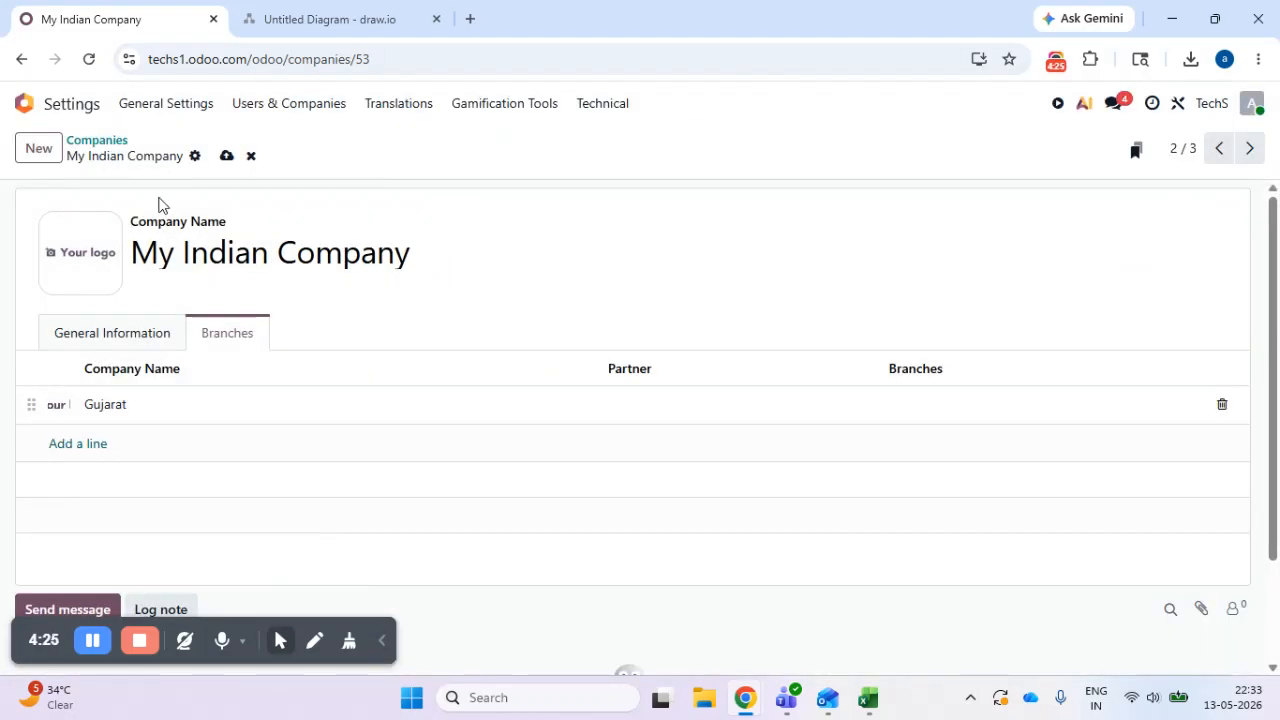
pyautogui.click(227, 155)
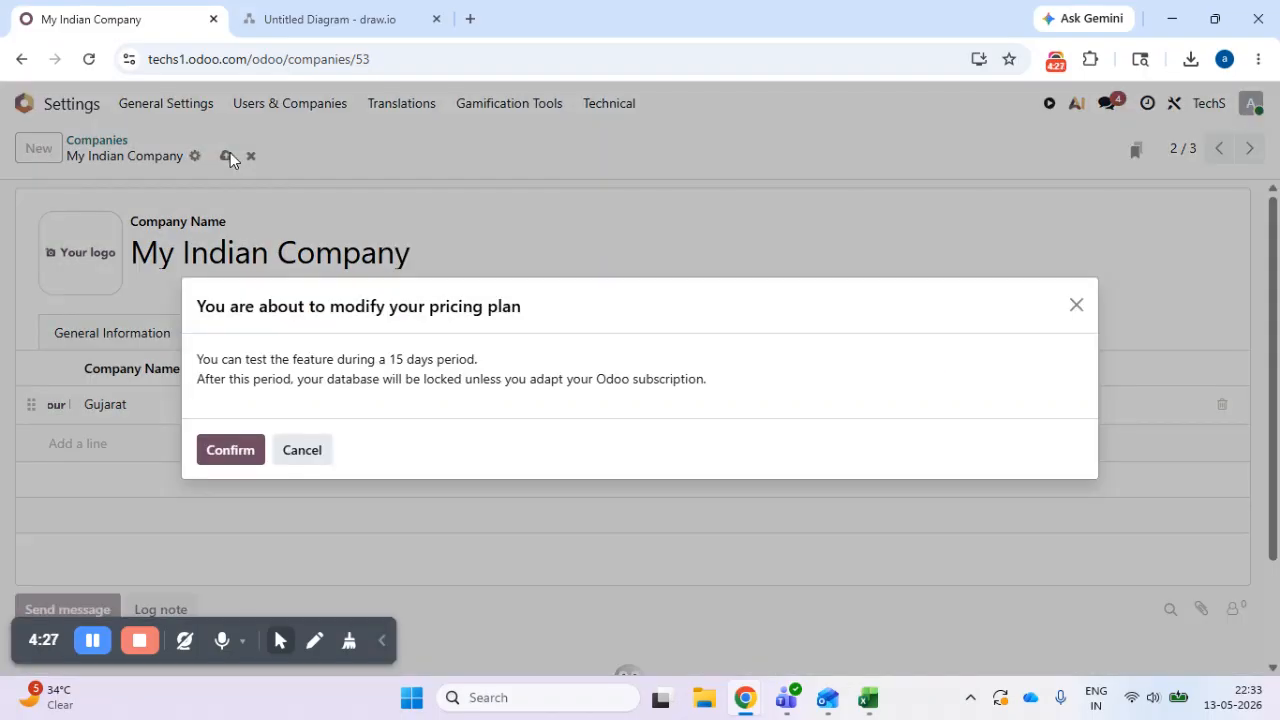
pyautogui.click(230, 452)
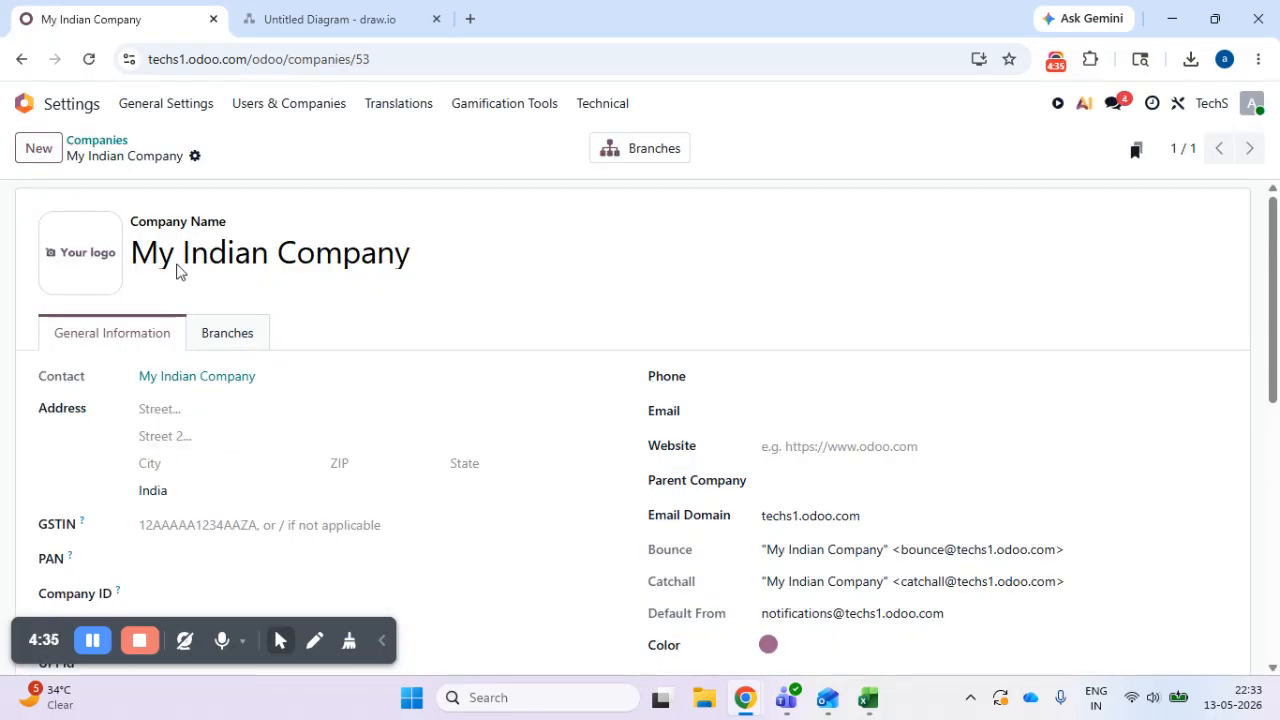
# - Open the branches list of My Indian Company, check its available actions and view the Gujarat branch record
pyautogui.click(623, 161)
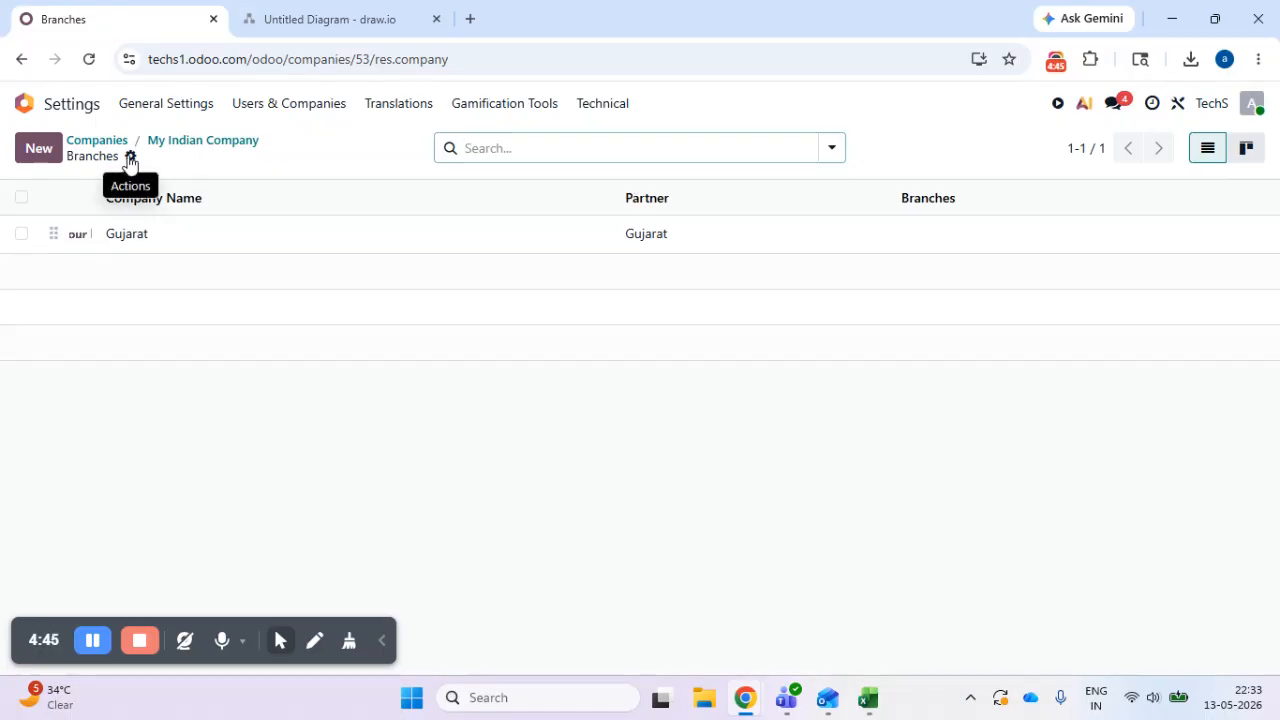
pyautogui.click(130, 157)
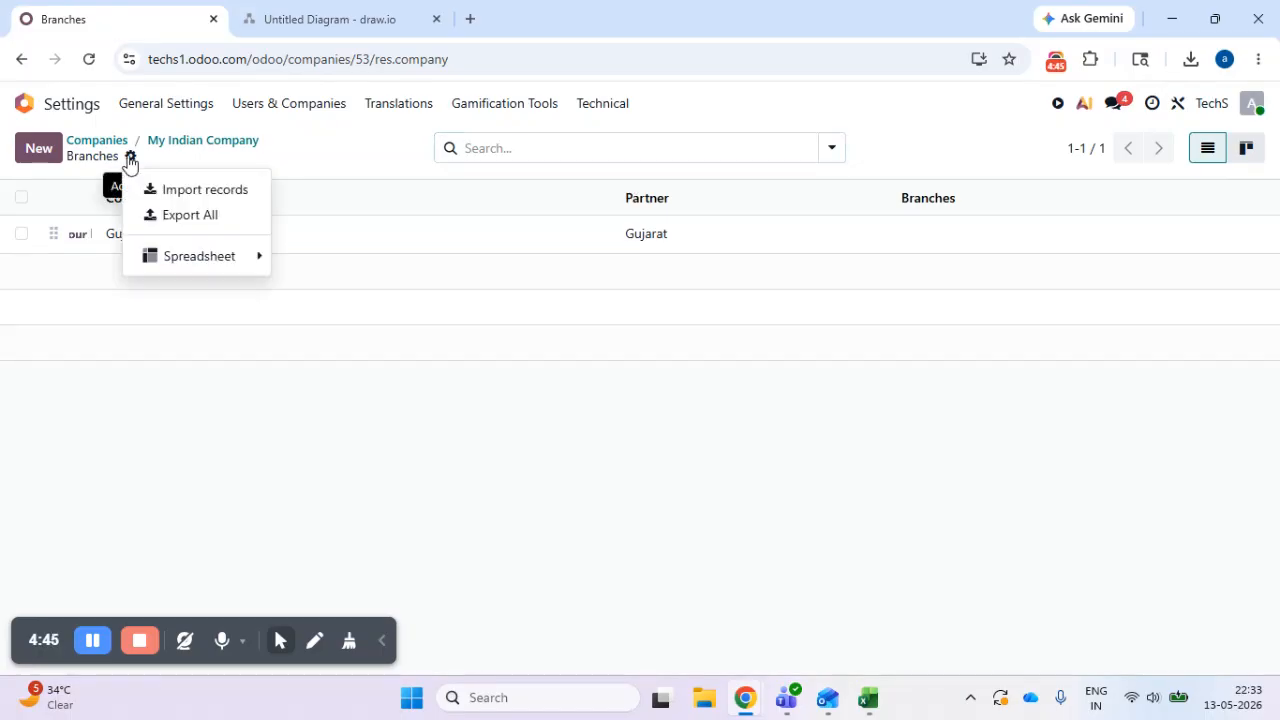
pyautogui.click(235, 143)
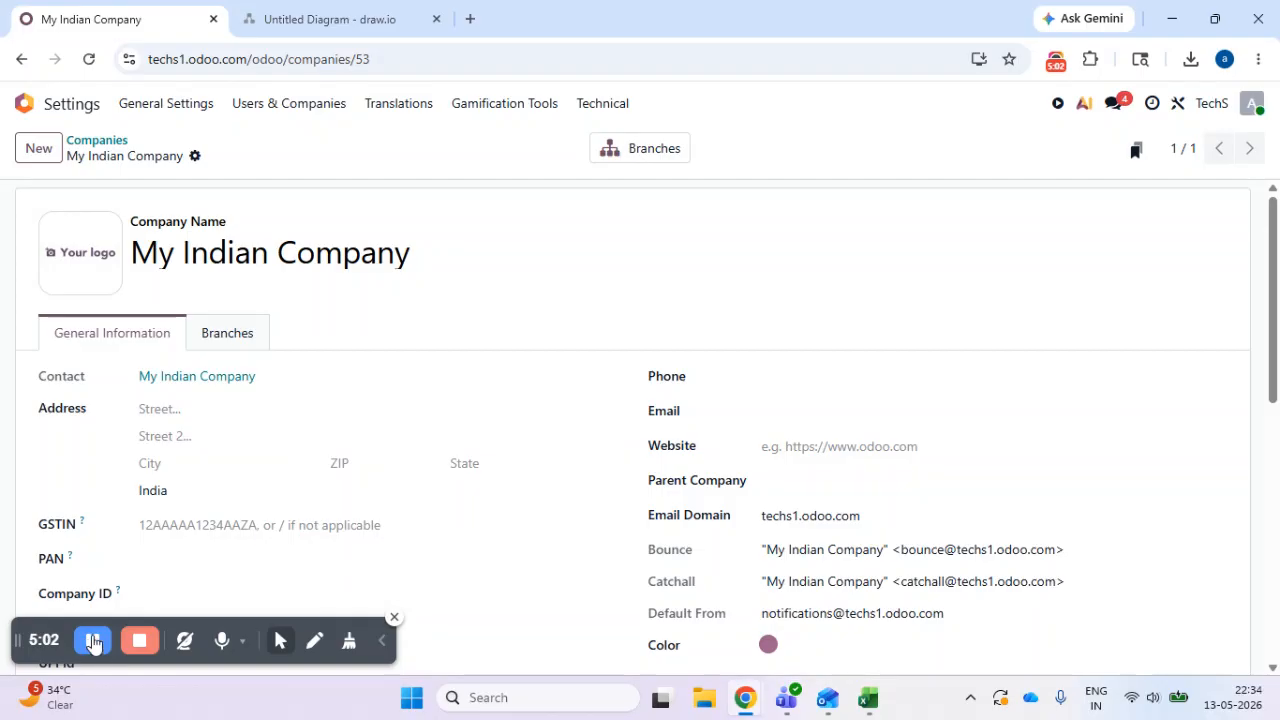
pyautogui.click(682, 158)
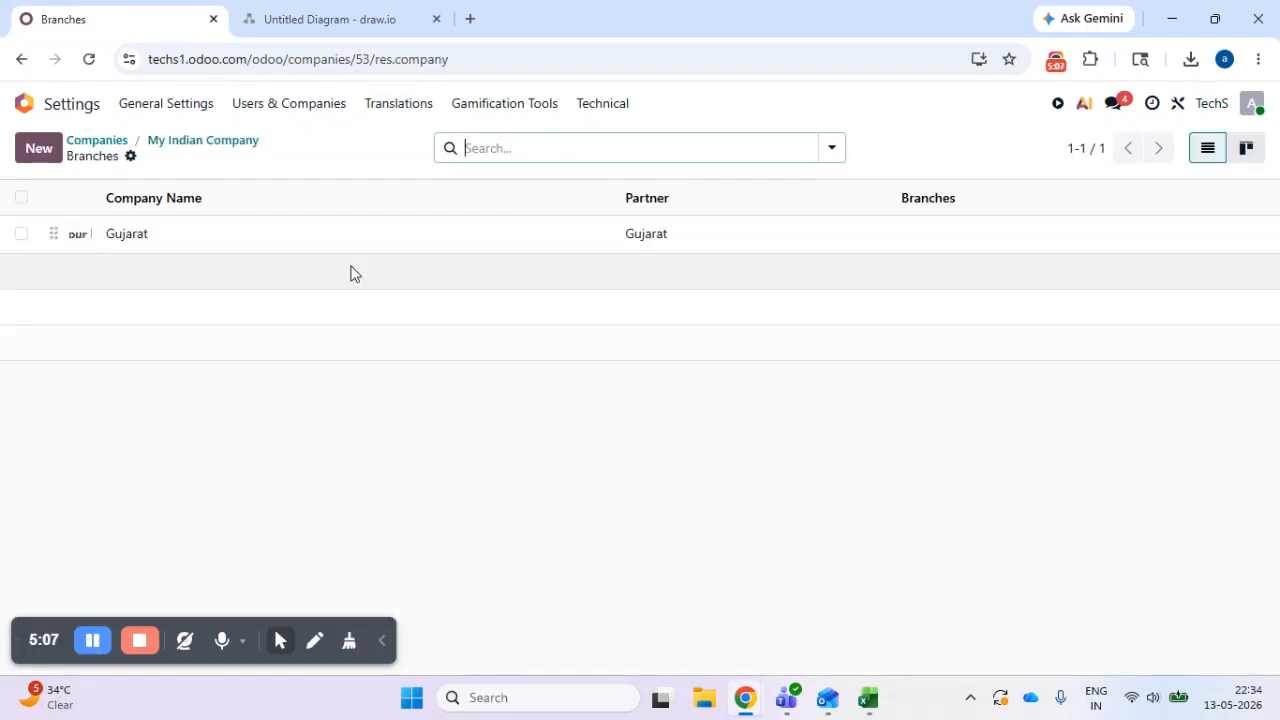
pyautogui.click(186, 238)
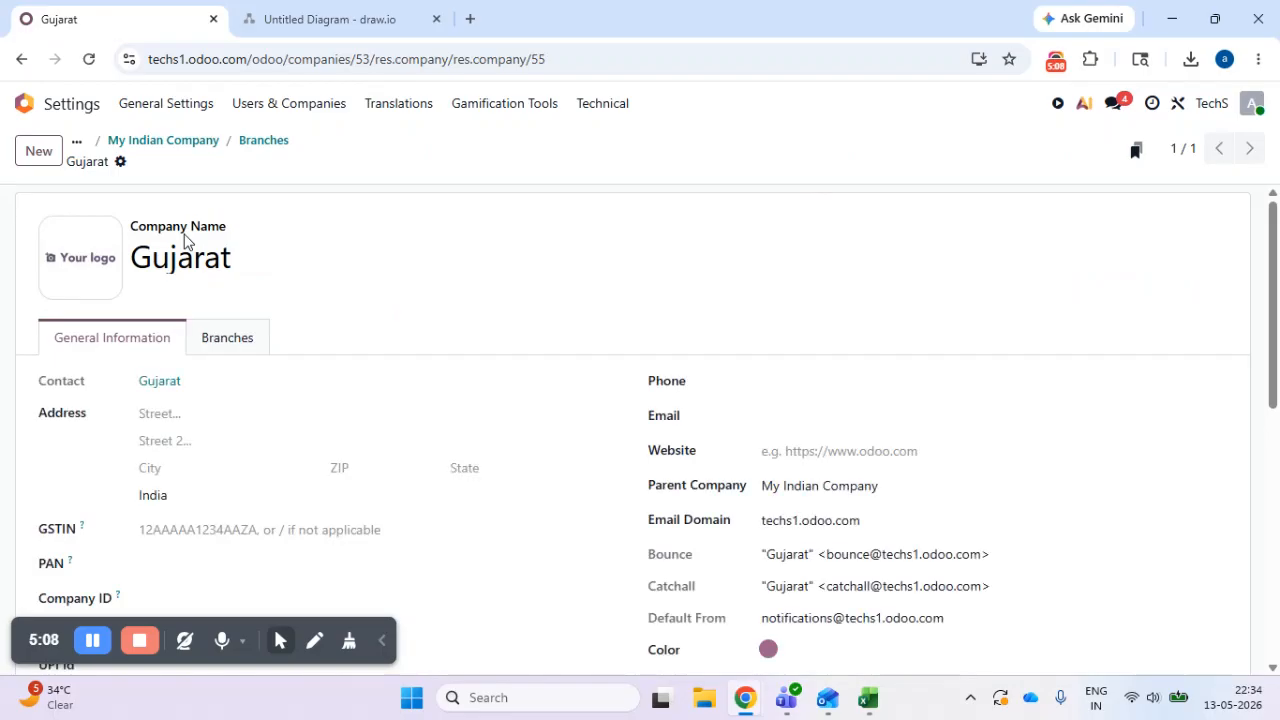
pyautogui.click(277, 145)
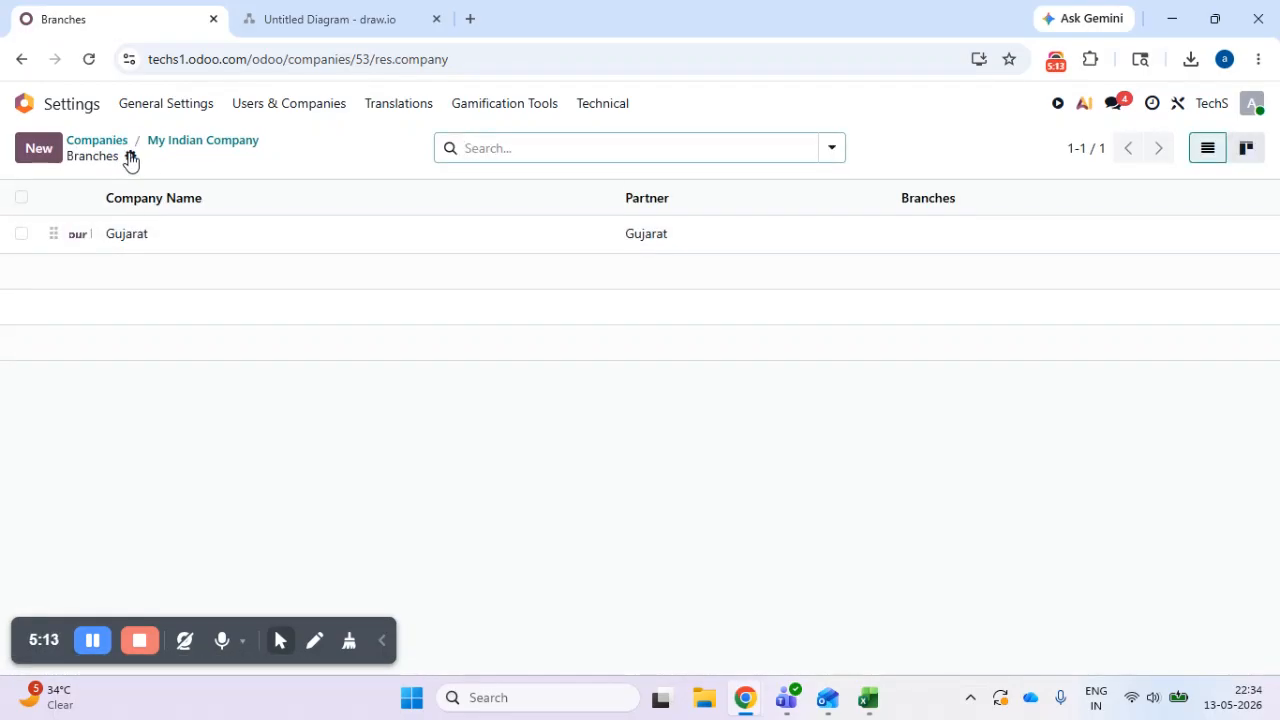
# - Start a record import from the branches list of My Indian Company
pyautogui.click(130, 156)
pyautogui.click(177, 376)
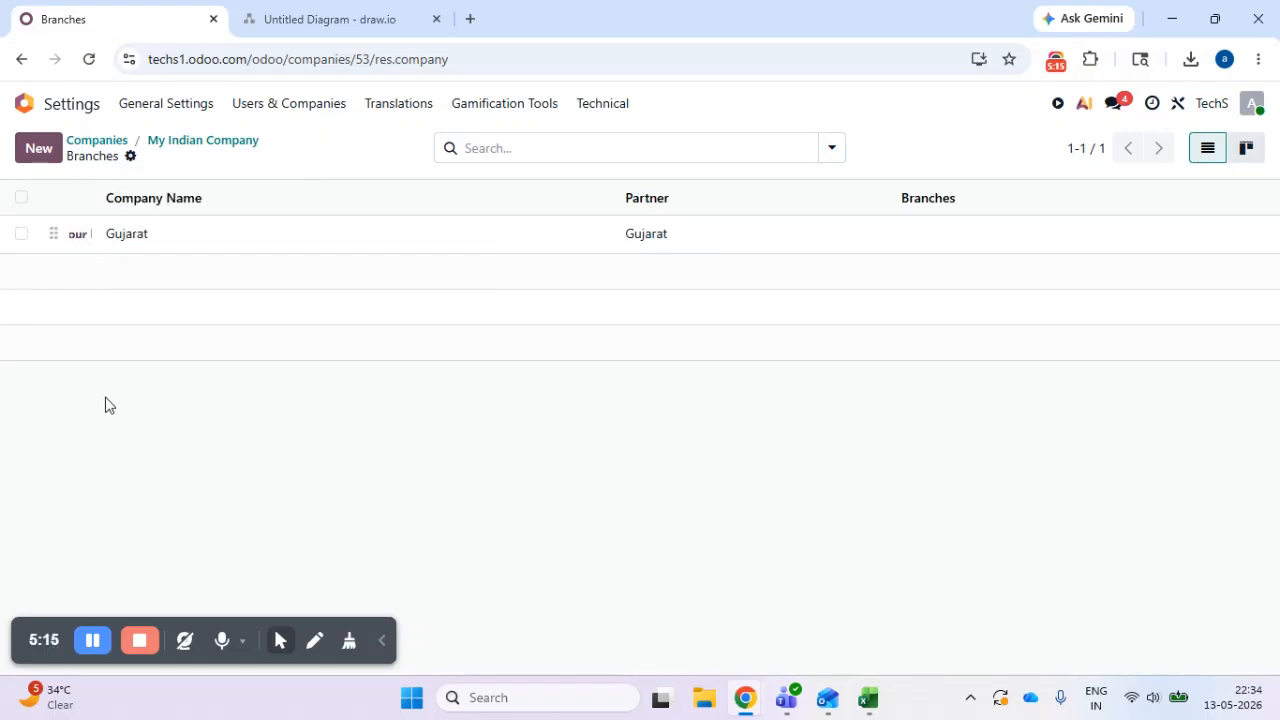
pyautogui.click(130, 157)
pyautogui.click(232, 199)
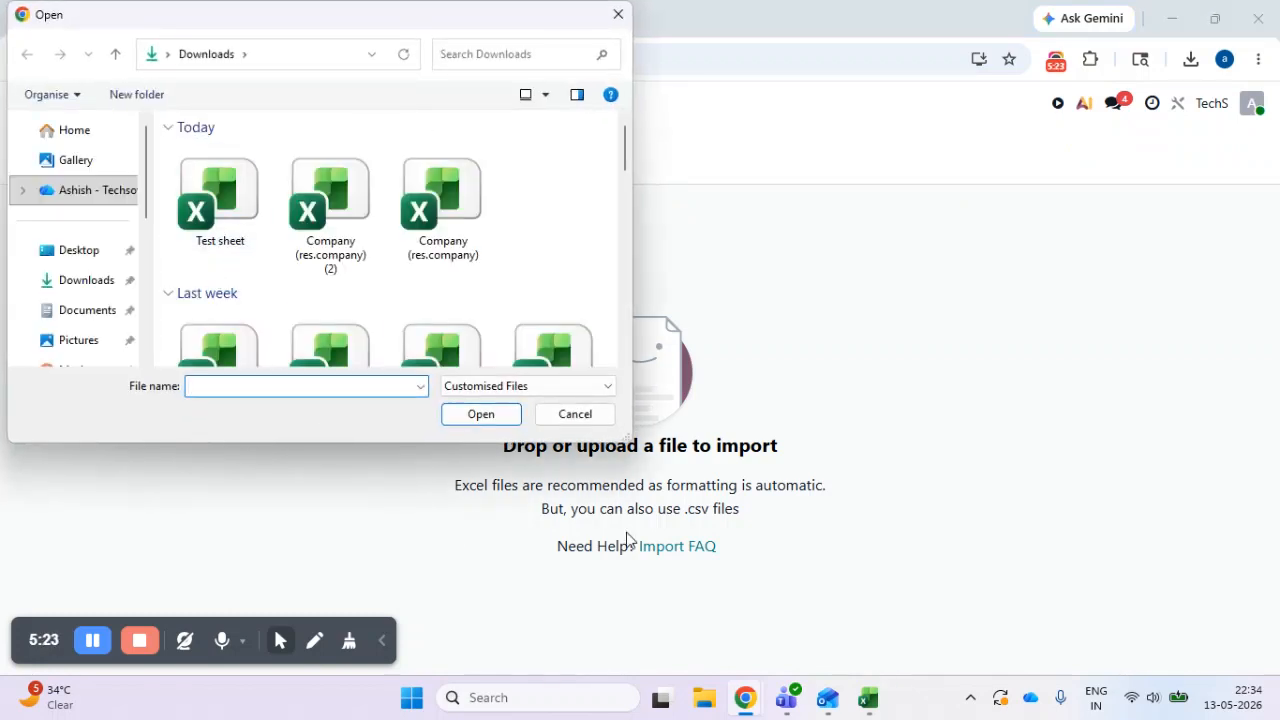
# - Switch to the Excel test workbook, delete the Gujarat row from the IN sheet and save the file
pyautogui.click(878, 710)
pyautogui.click(337, 442)
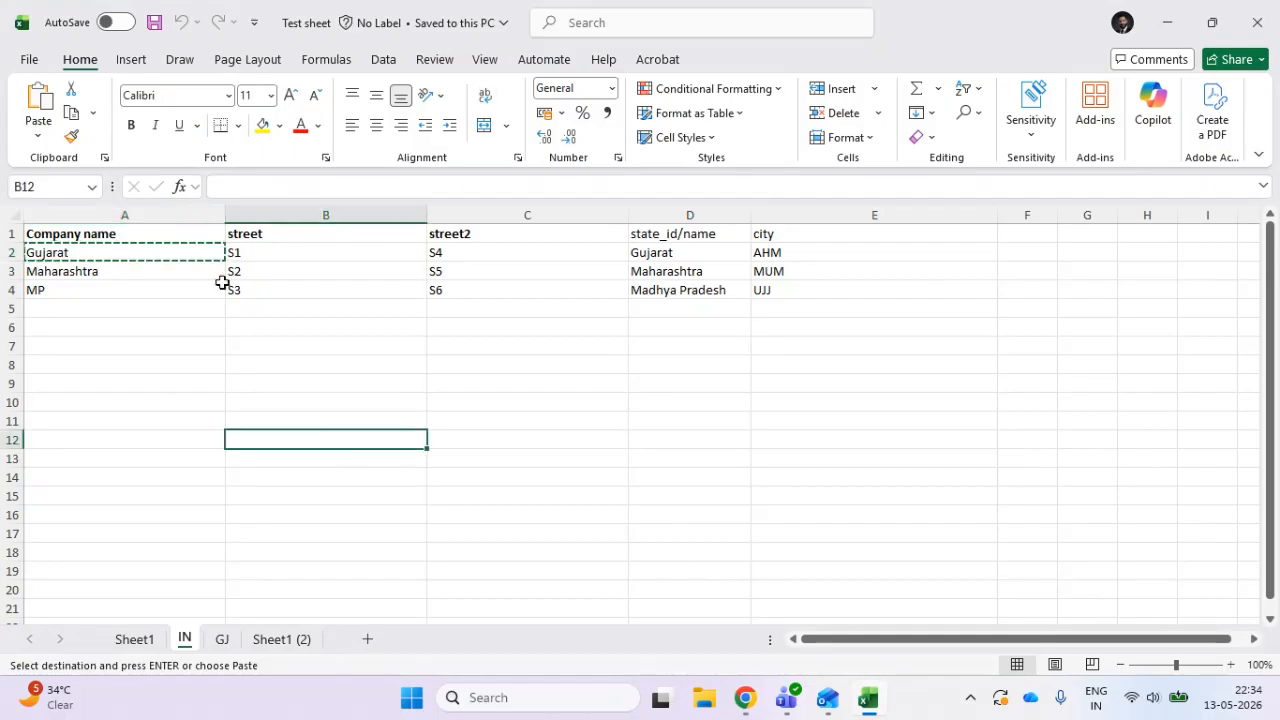
pyautogui.moveTo(186, 257); pyautogui.dragTo(793, 251)
pyautogui.press('Delete')
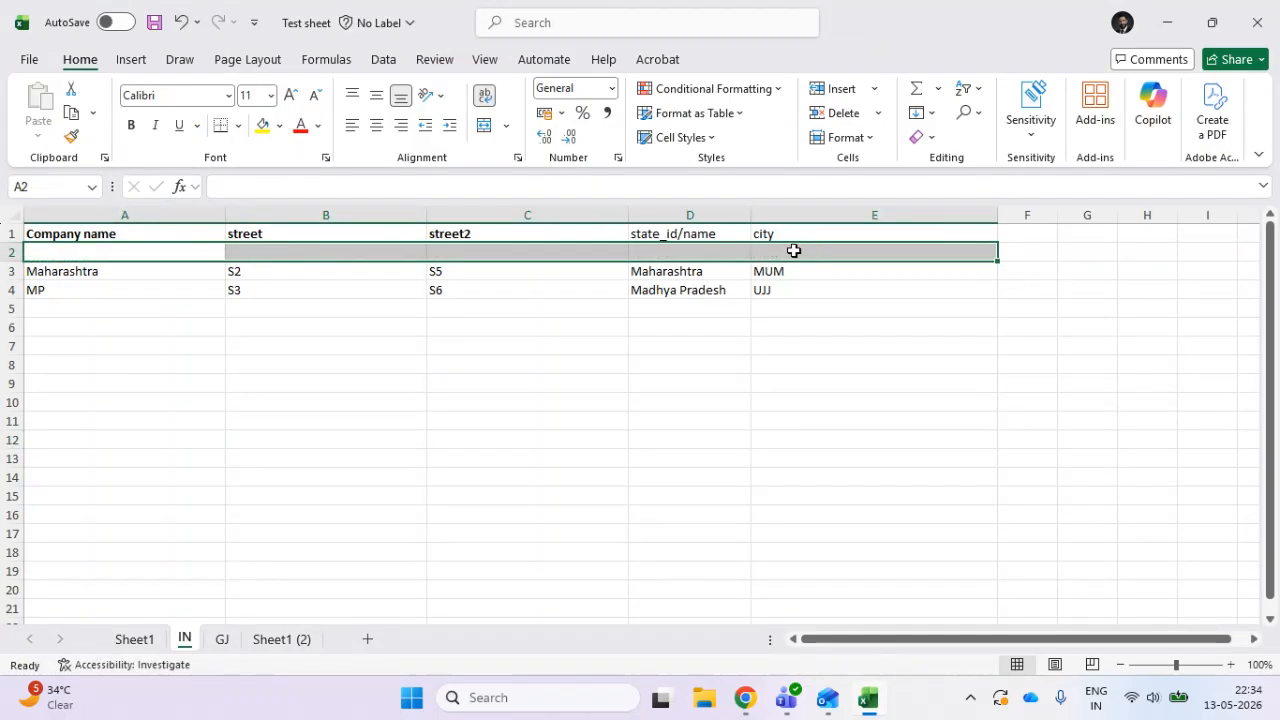
pyautogui.click(12, 252)
pyautogui.rightClick(12, 253)
pyautogui.press('Escape')
pyautogui.rightClick(14, 253)
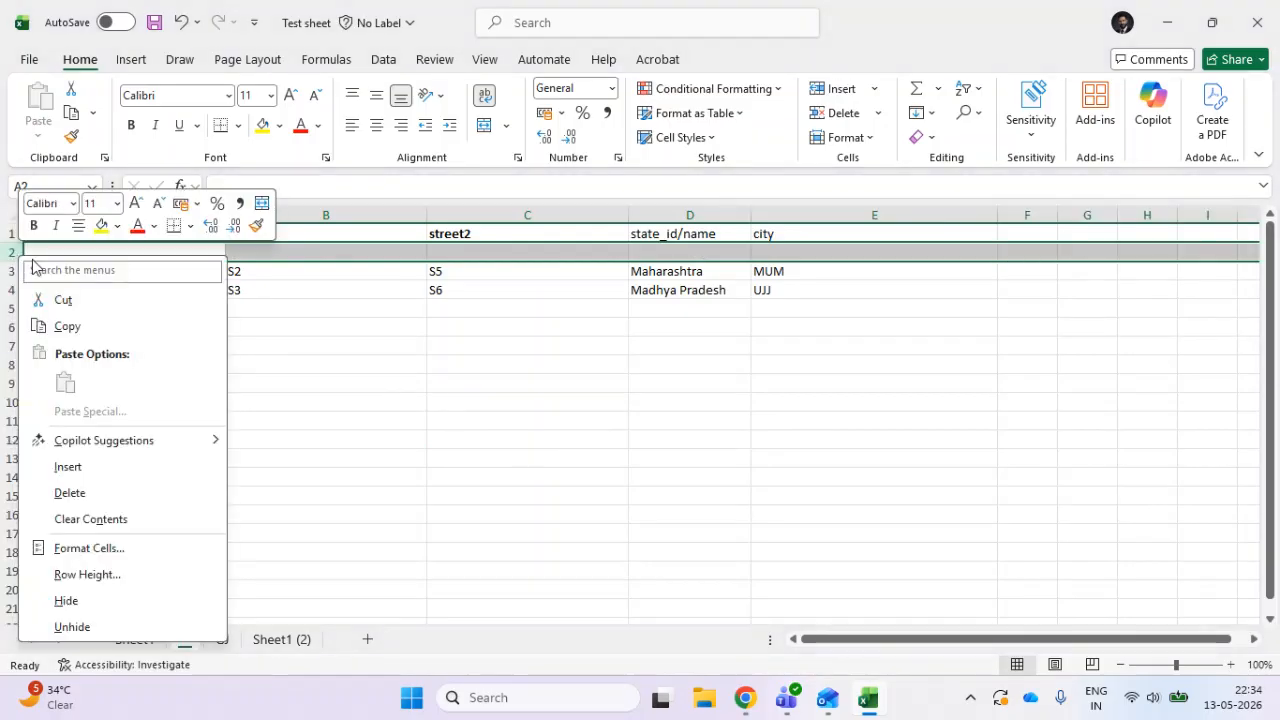
pyautogui.click(149, 491)
pyautogui.click(320, 477)
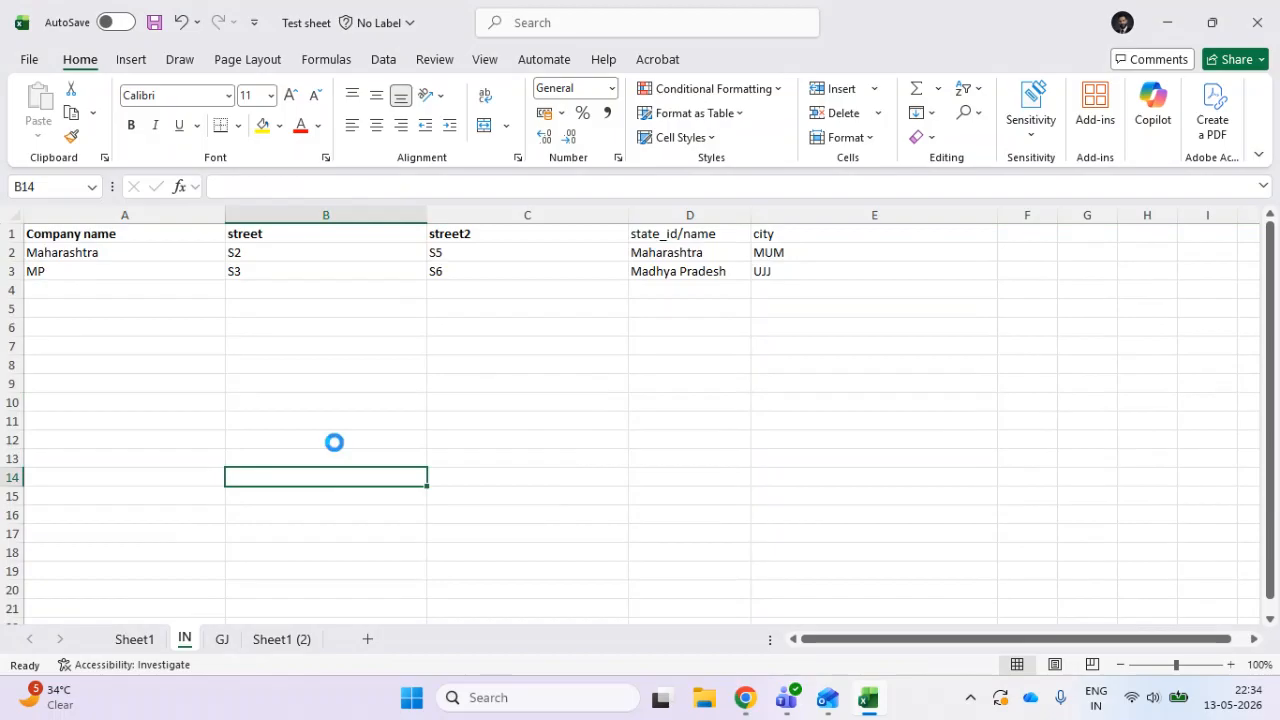
pyautogui.hotkey('ctrl', 's')
pyautogui.hotkey('alt', 'Tab')
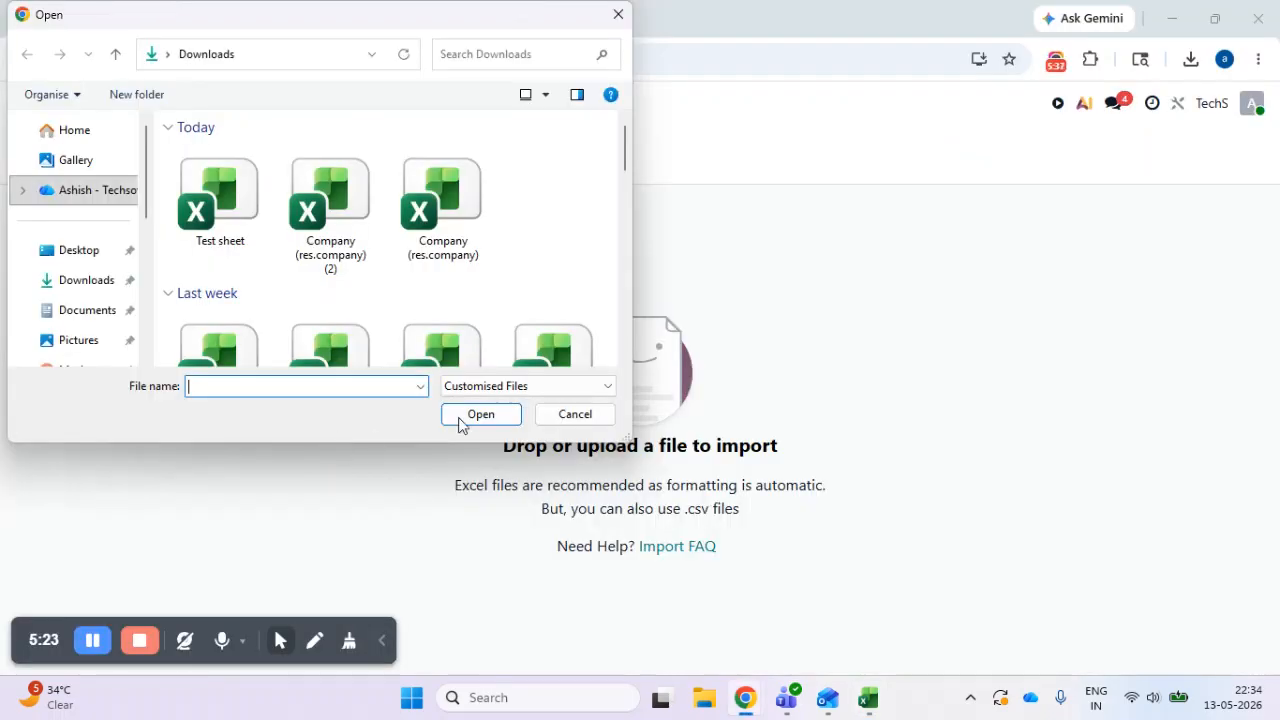
# - Upload the Test sheet workbook to the Odoo branch import and choose its IN sheet as the data source
pyautogui.click(580, 418)
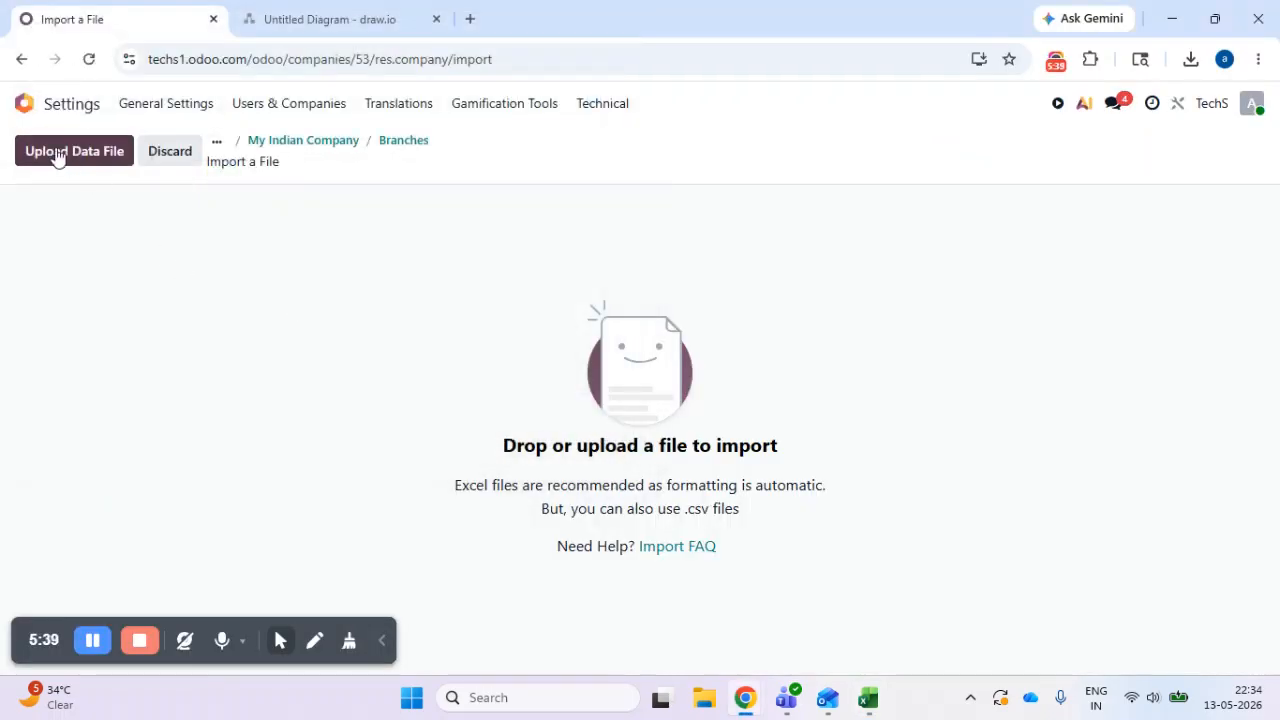
pyautogui.click(57, 152)
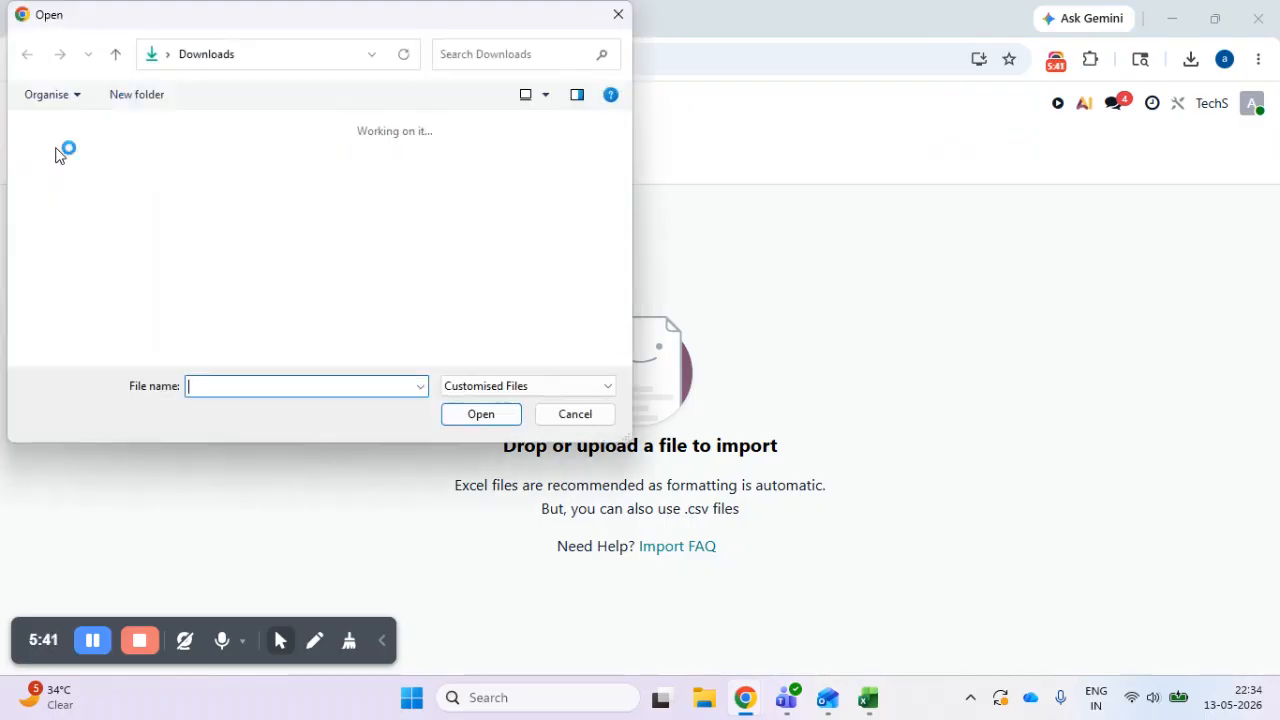
pyautogui.click(253, 224)
pyautogui.click(501, 418)
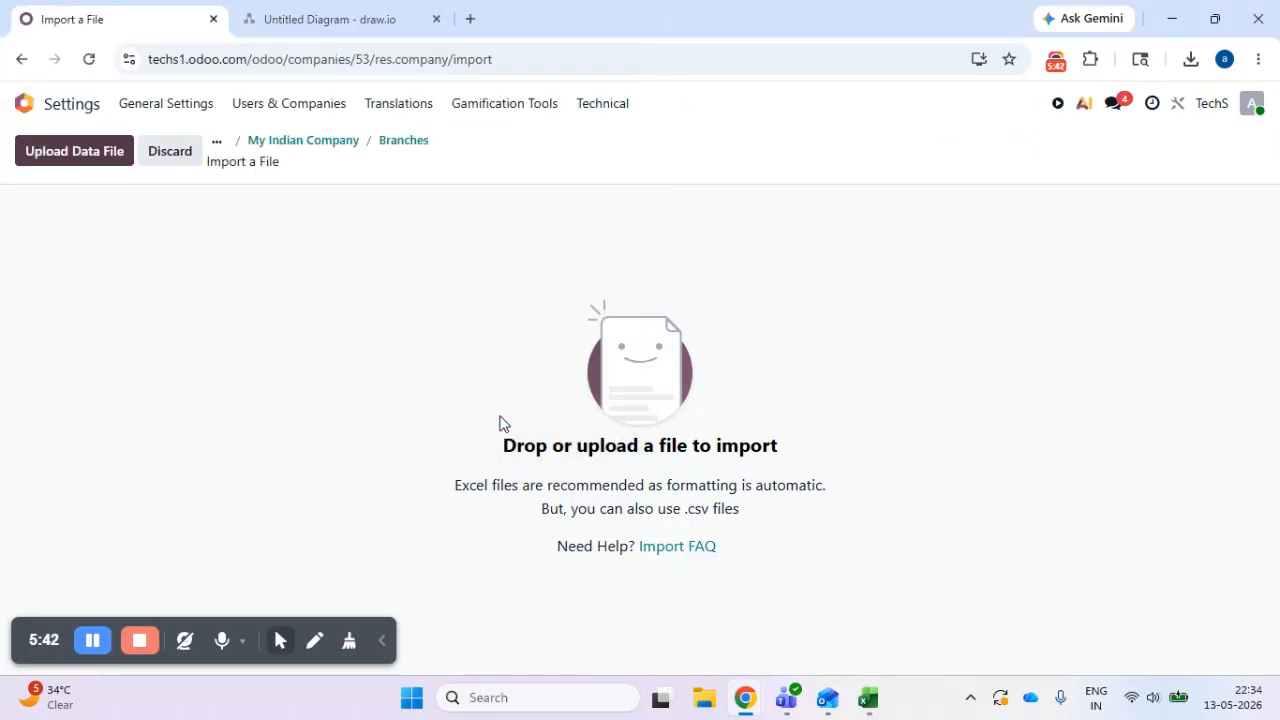
pyautogui.click(134, 296)
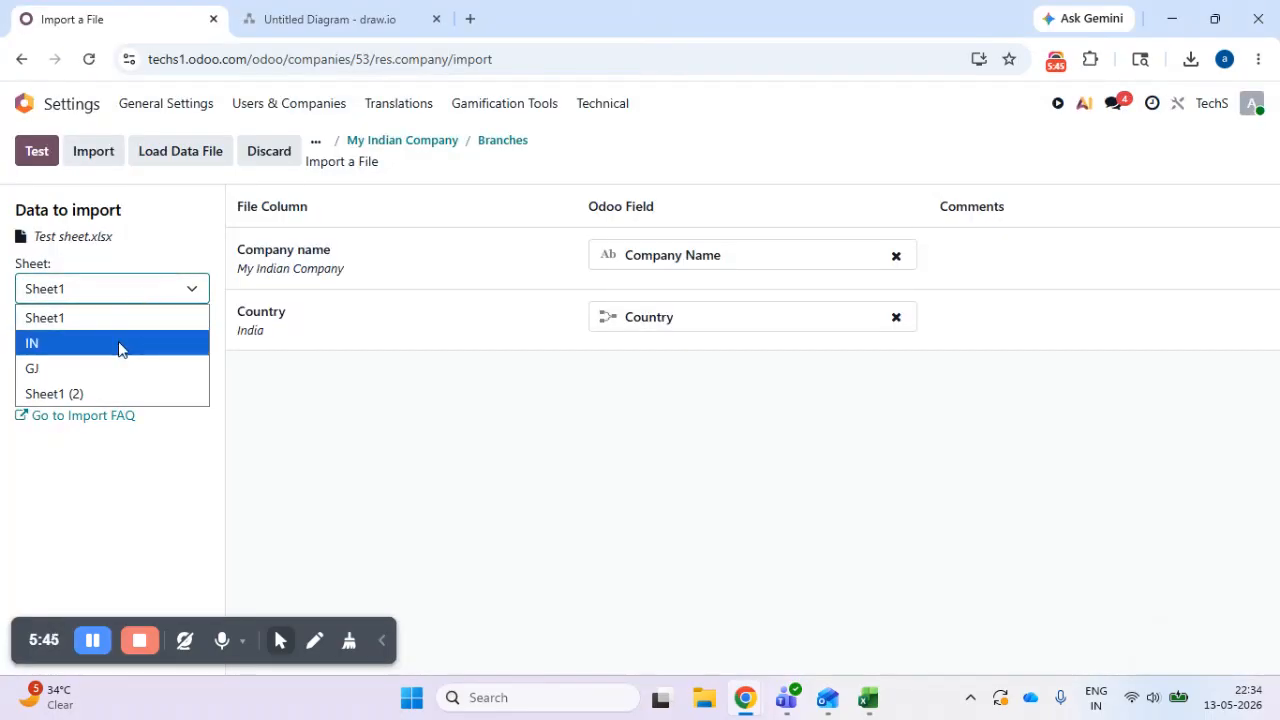
pyautogui.click(120, 346)
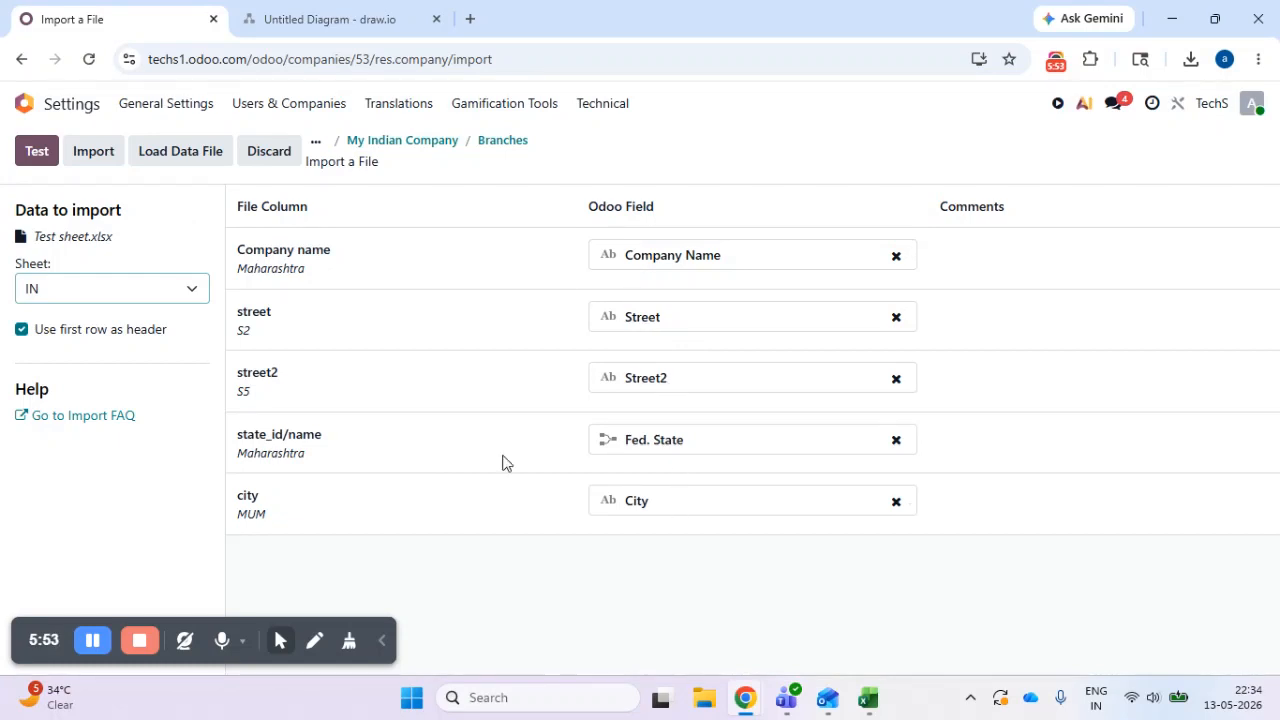
# - Test the branch import from the IN sheet and read the reported errors
pyautogui.click(37, 151)
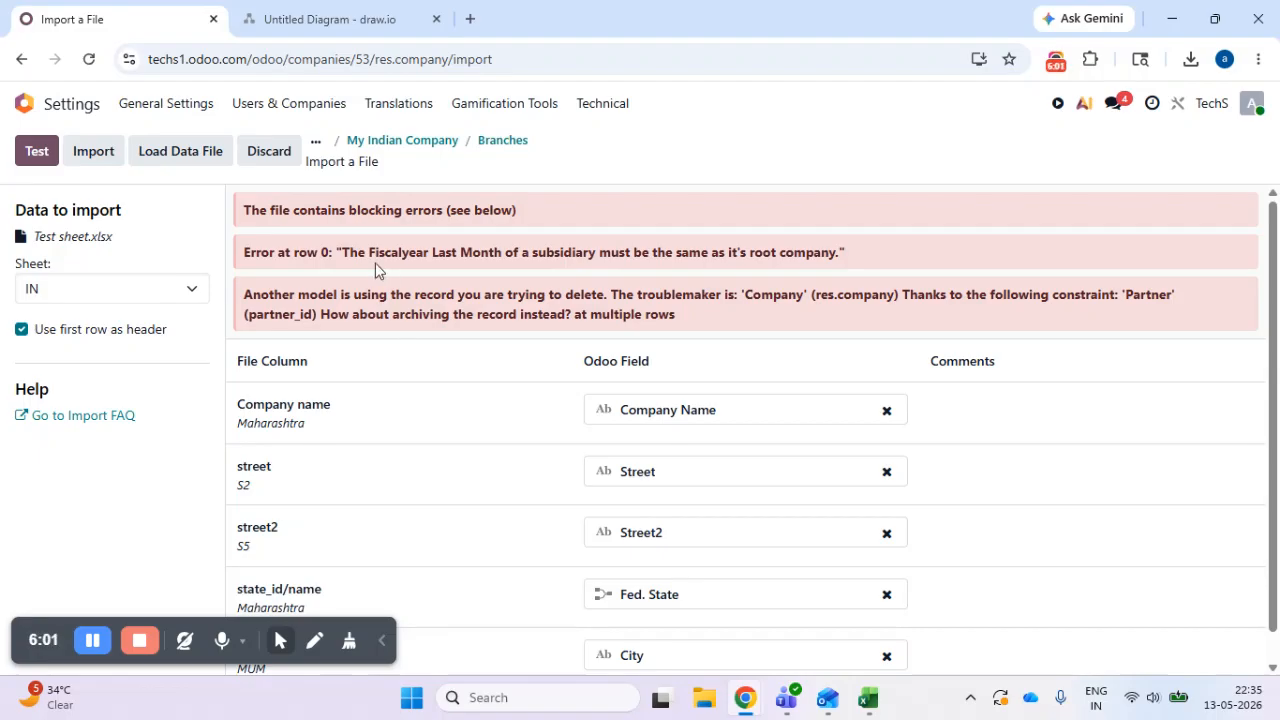
pyautogui.moveTo(358, 252); pyautogui.dragTo(871, 260)
pyautogui.click(838, 279)
pyautogui.click(867, 697)
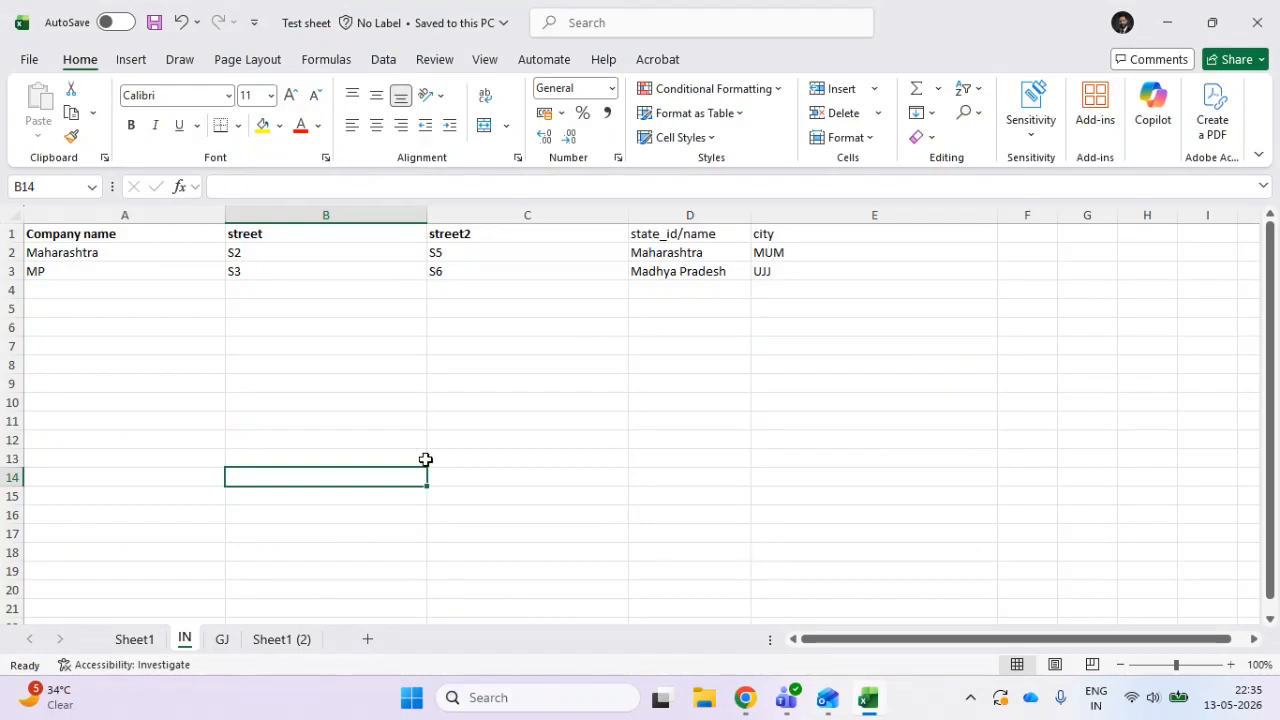
pyautogui.hotkey('alt', 'Tab')
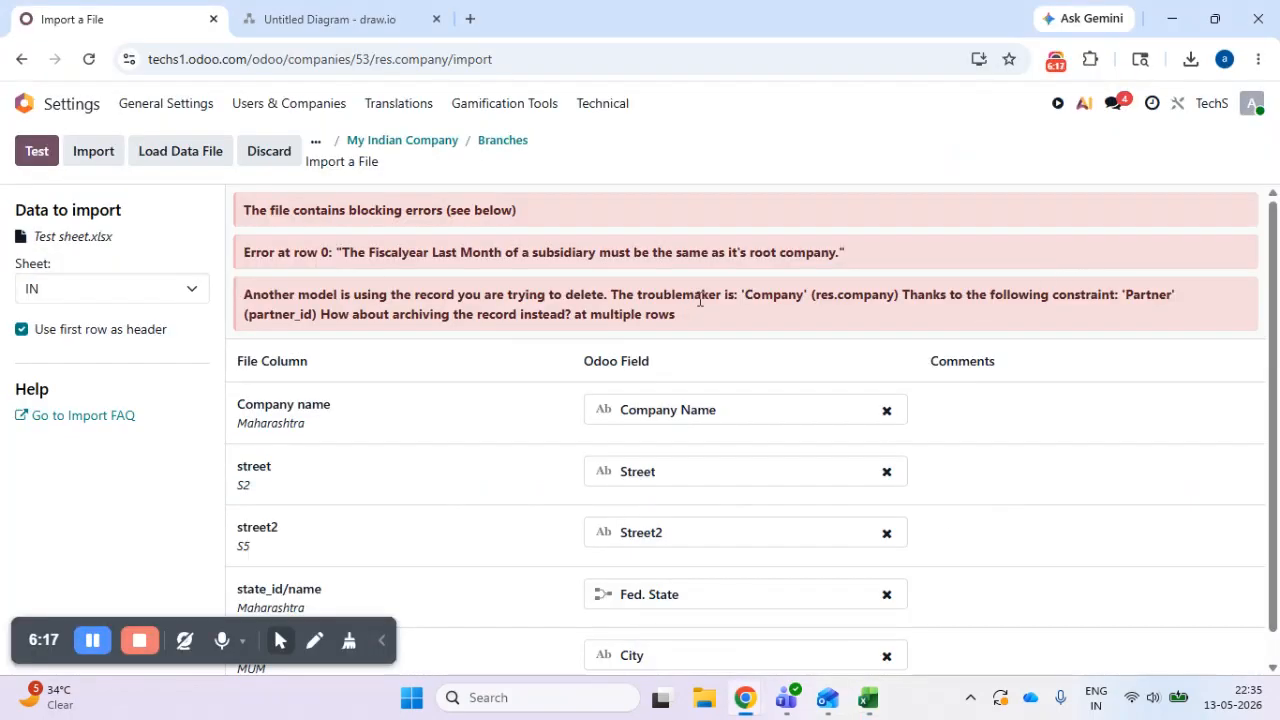
pyautogui.moveTo(344, 252); pyautogui.dragTo(840, 252)
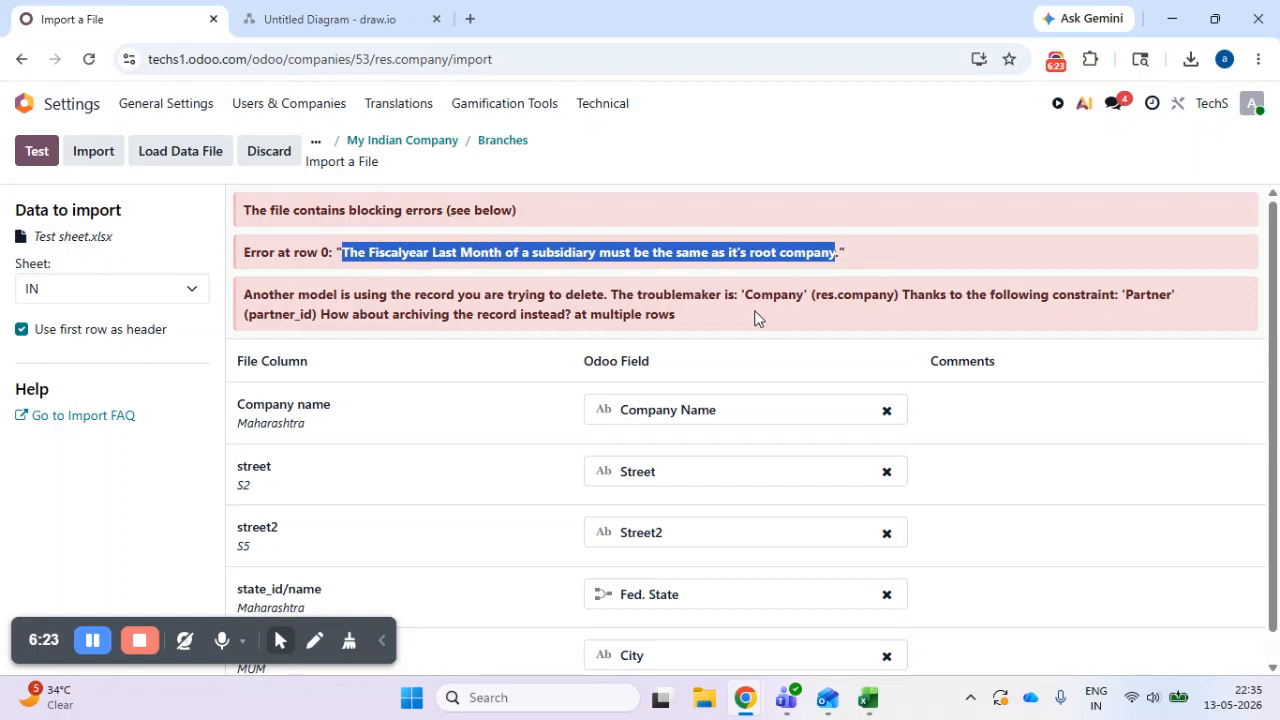
# - In Excel, copy the Fiscalyear Last Day and Fiscalyear Last Month columns with 31 and March from Sheet1 (2) into the IN sheet after city
pyautogui.hotkey('alt', 'Tab')
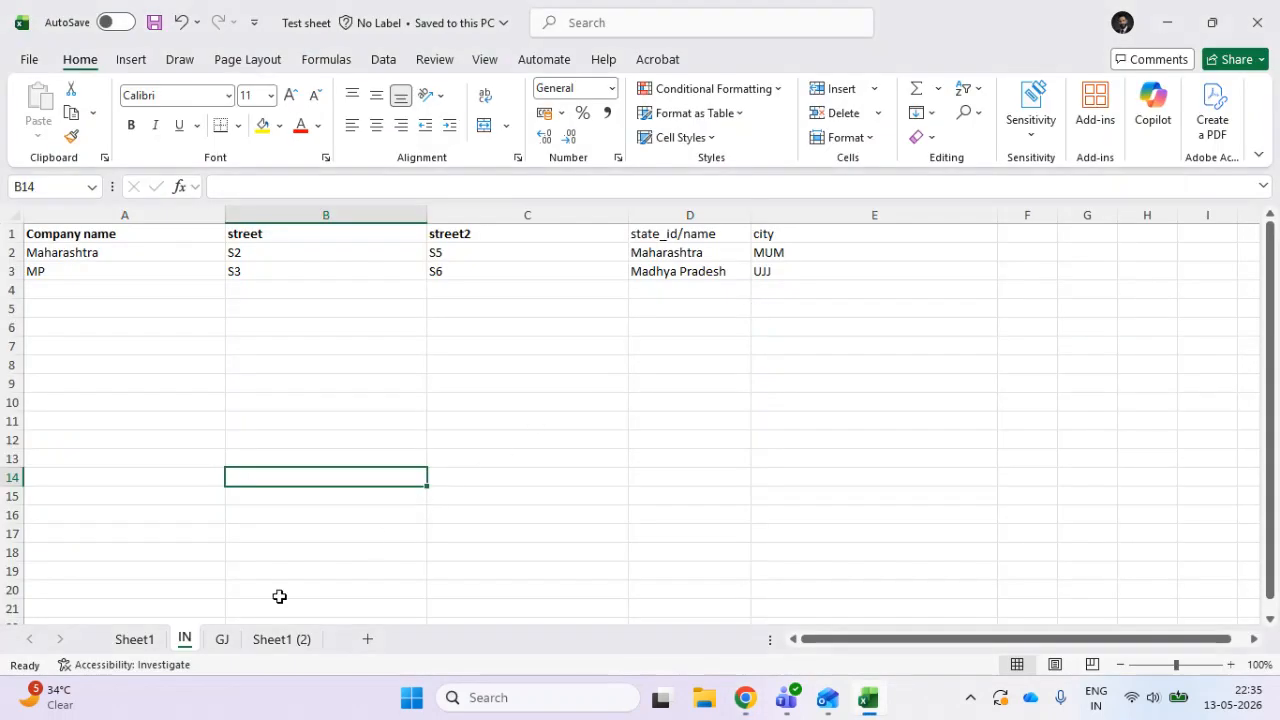
pyautogui.click(281, 639)
pyautogui.click(673, 240)
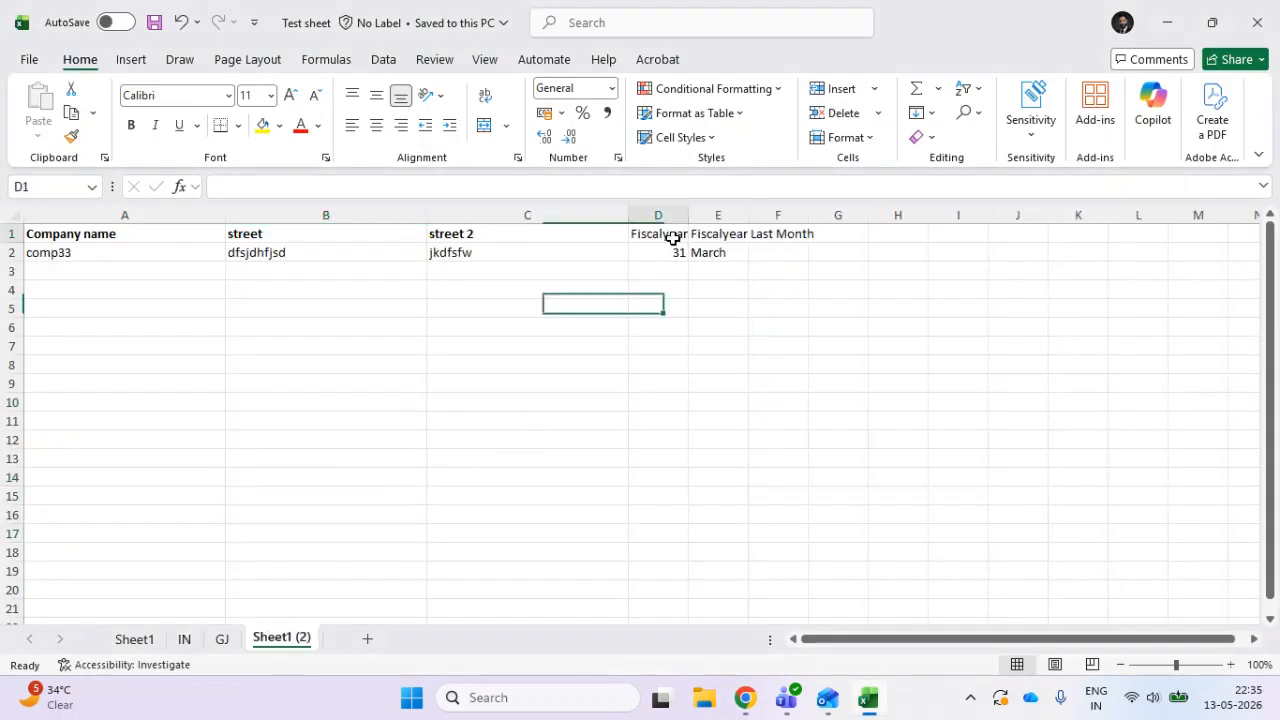
pyautogui.moveTo(673, 240); pyautogui.dragTo(712, 248)
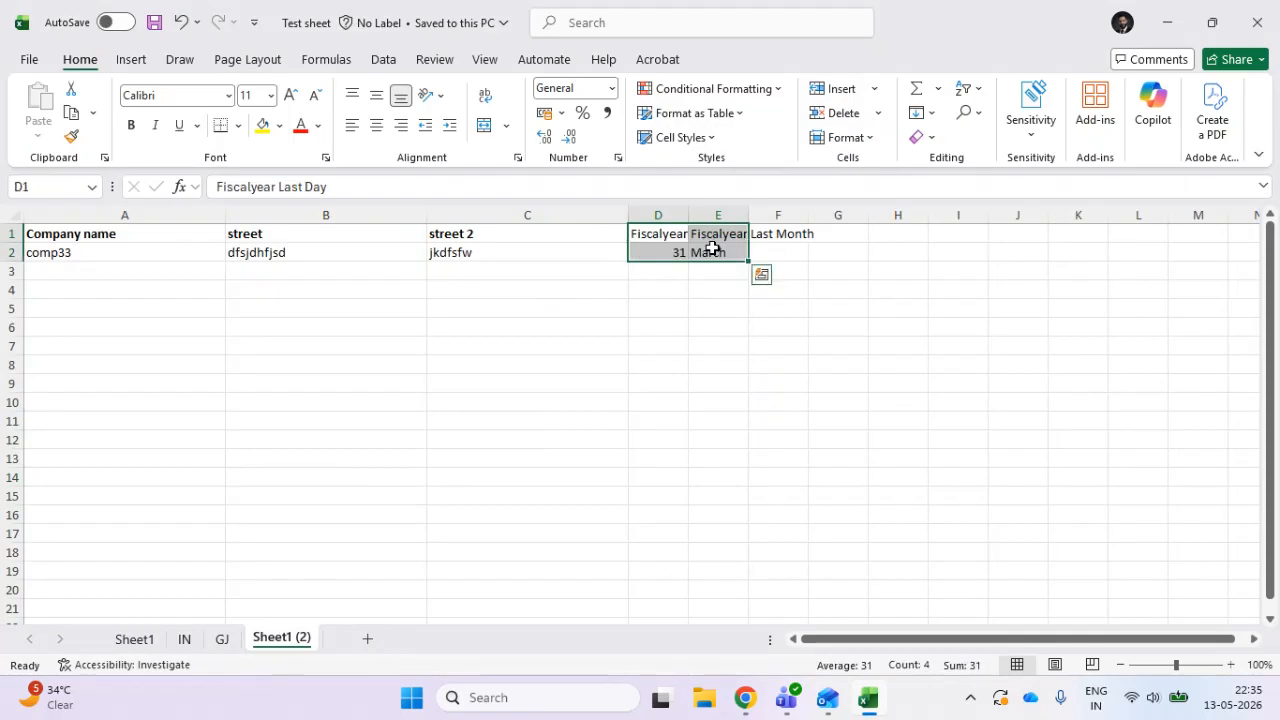
pyautogui.hotkey('ctrl', 'c')
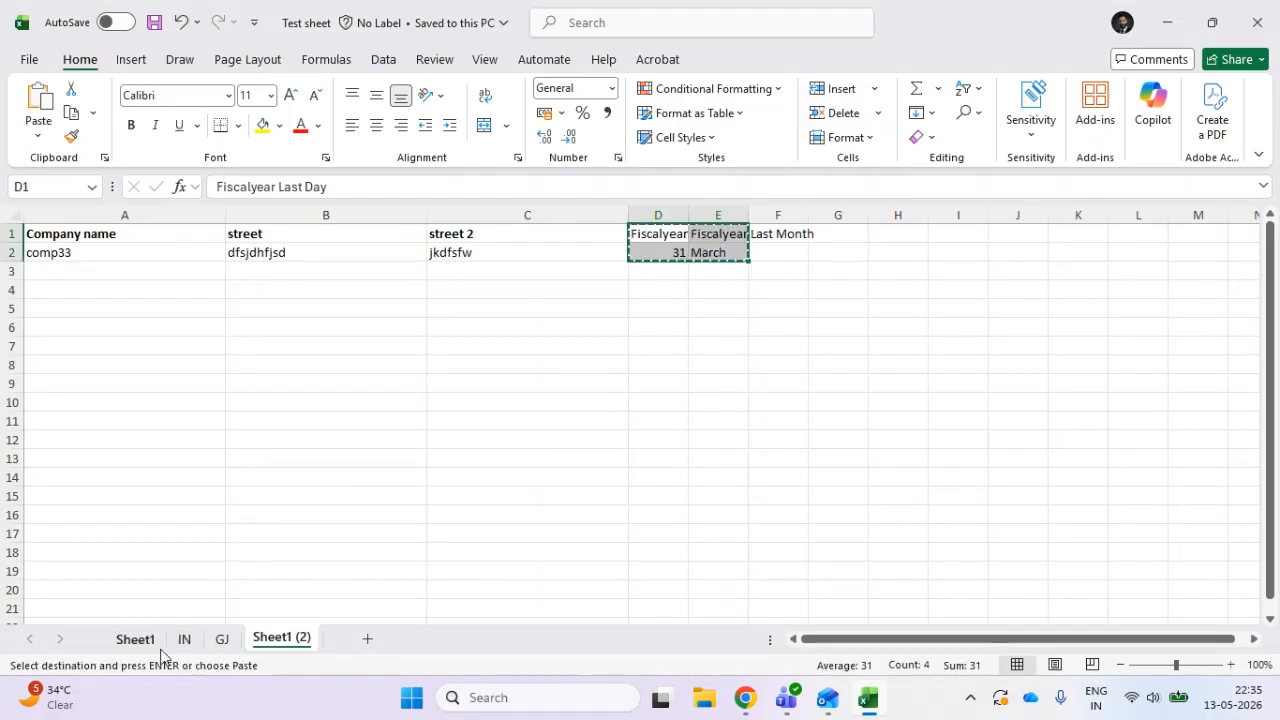
pyautogui.click(184, 640)
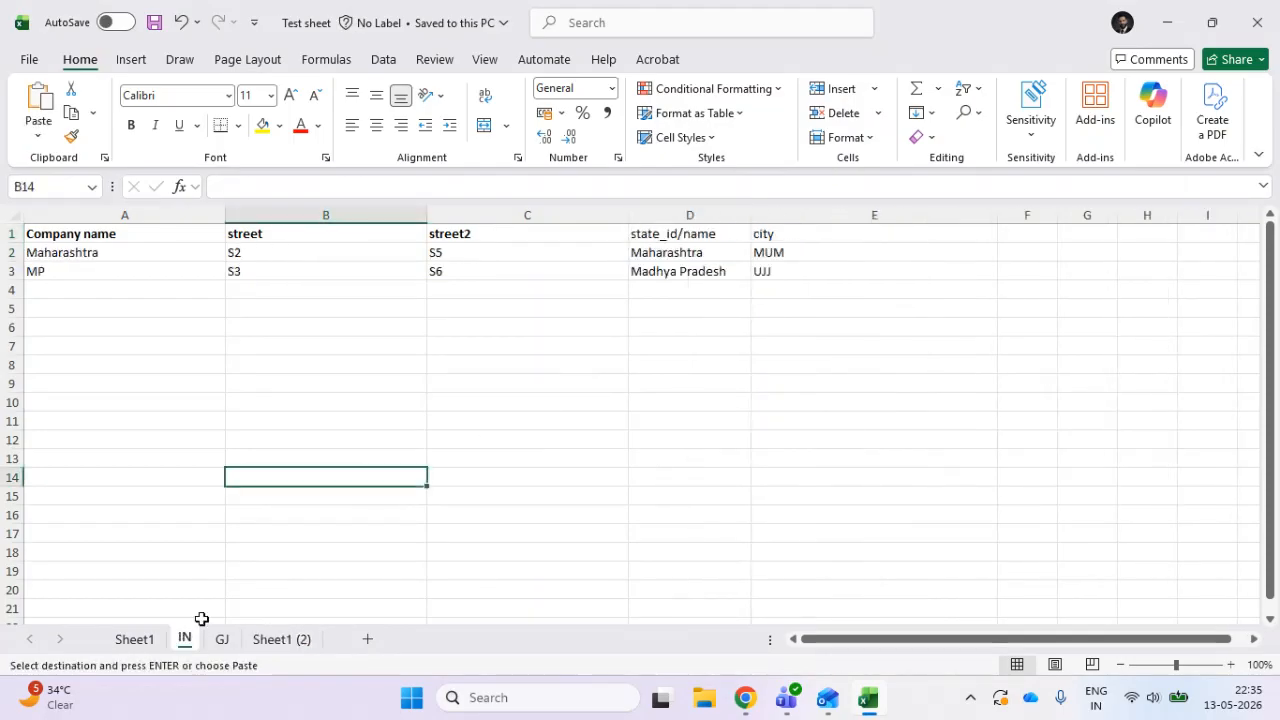
pyautogui.click(1035, 245)
pyautogui.click(1035, 238)
pyautogui.hotkey('ctrl', 'v')
# - Widen the Fiscalyear Last Day and Fiscalyear Last Month columns on the IN sheet to fit their headings
pyautogui.click(1006, 360)
pyautogui.doubleClick(1058, 213)
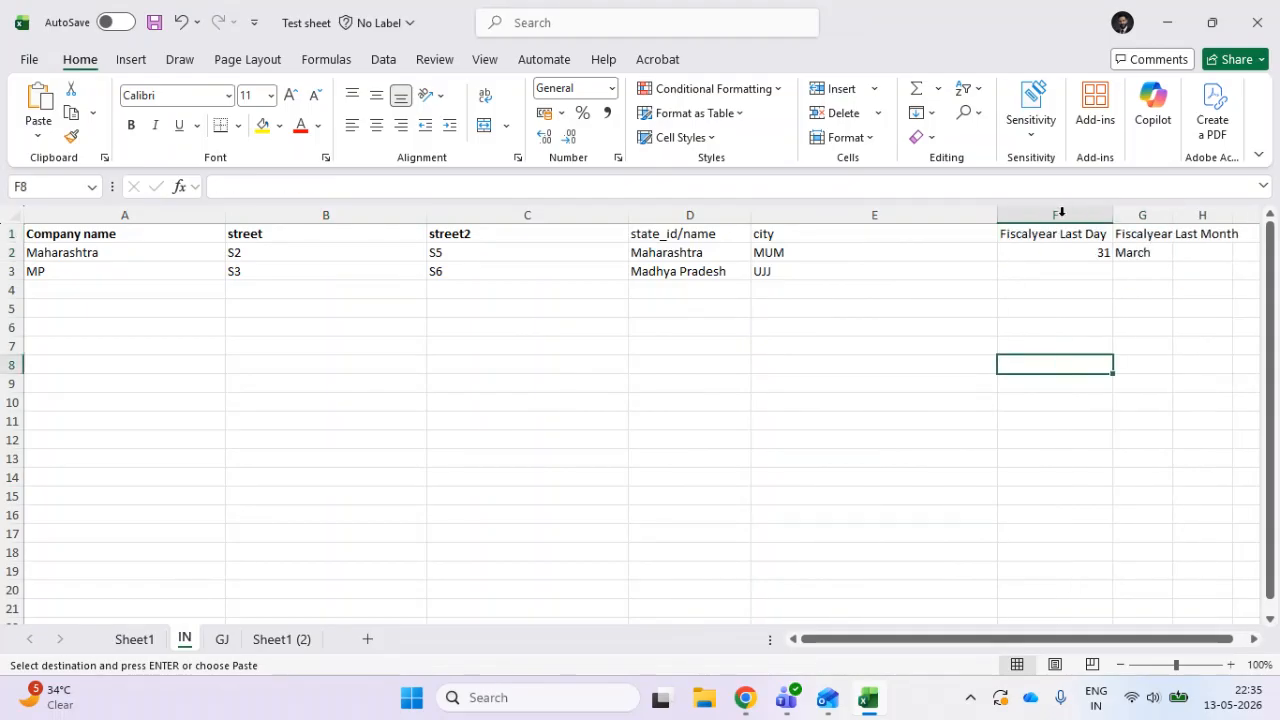
pyautogui.moveTo(886, 640); pyautogui.dragTo(900, 640)
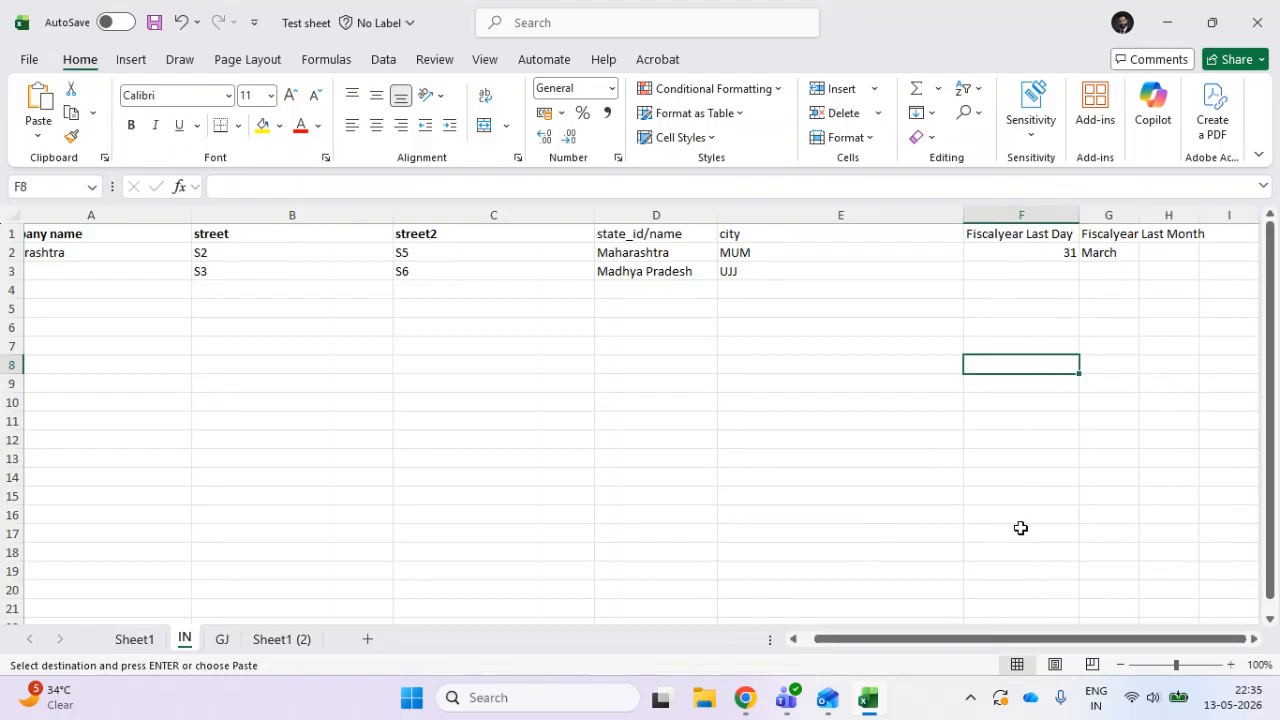
pyautogui.doubleClick(1140, 210)
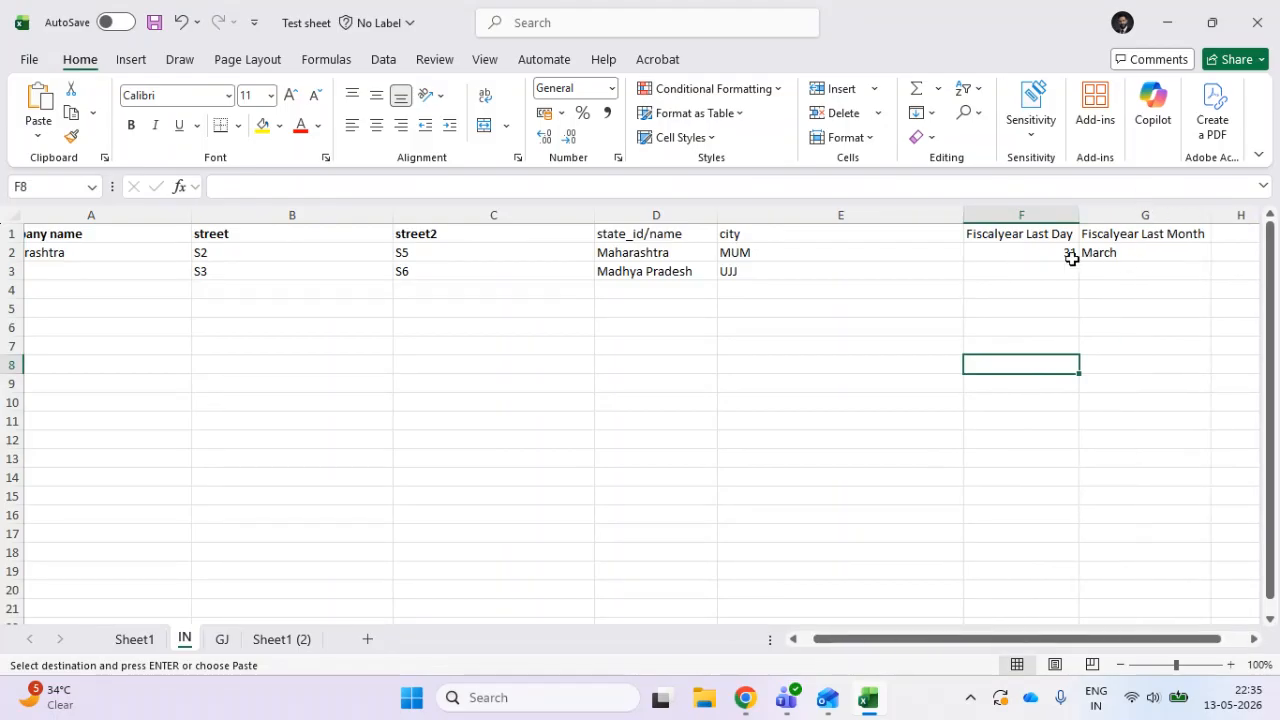
# - Fill the fiscal year values down to the Madhya Pradesh row and set its Fiscalyear Last Day to 31
pyautogui.moveTo(1053, 257); pyautogui.dragTo(1100, 253)
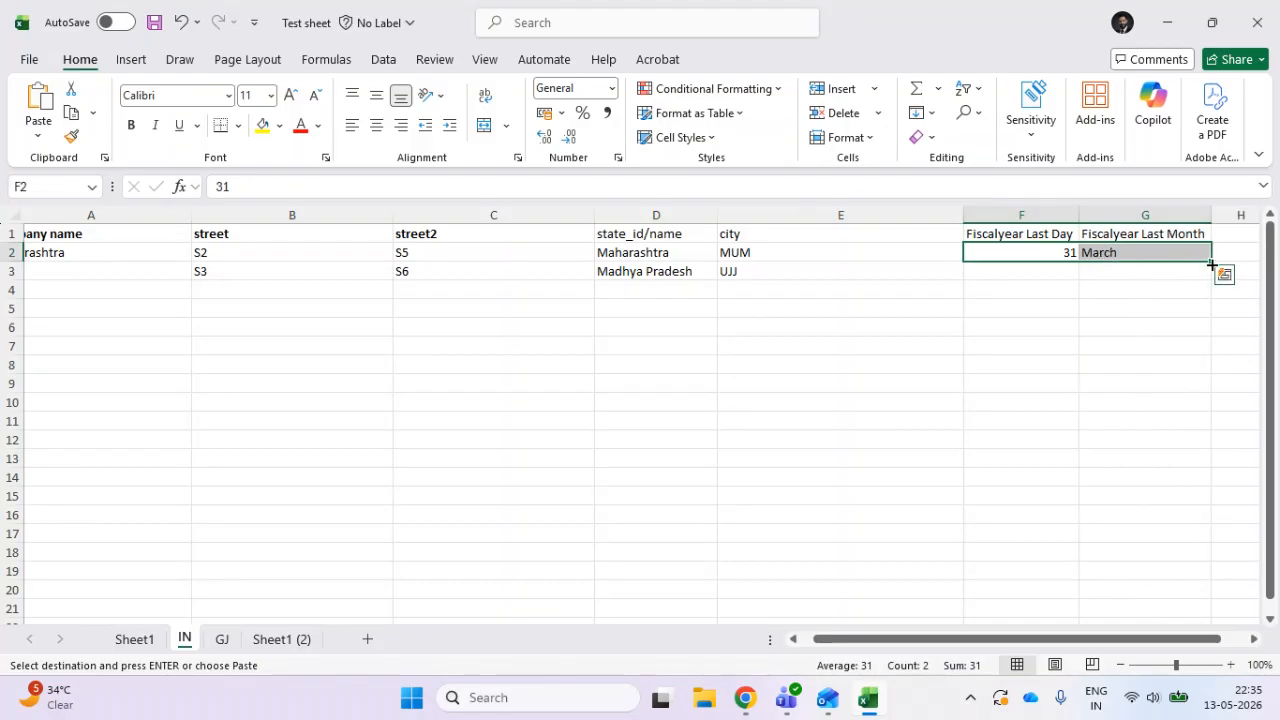
pyautogui.moveTo(1210, 263); pyautogui.dragTo(1060, 275)
pyautogui.click(1055, 267)
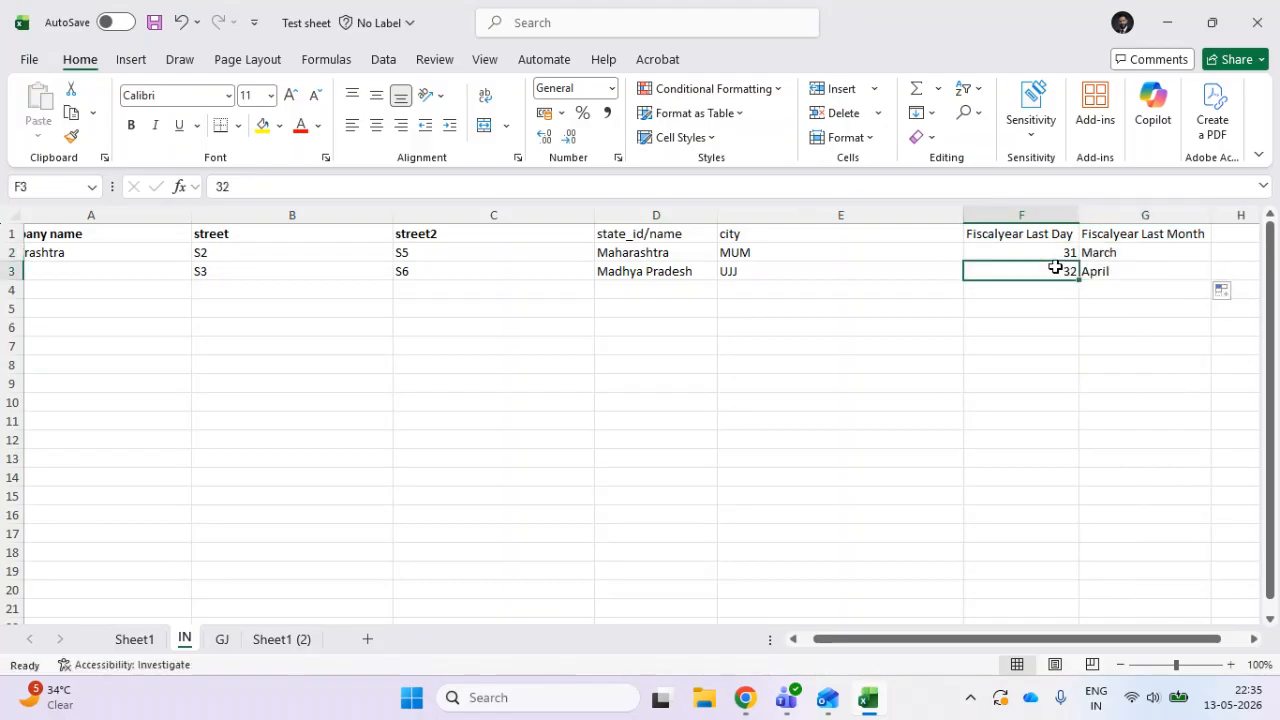
pyautogui.write('31')
pyautogui.click(1045, 368)
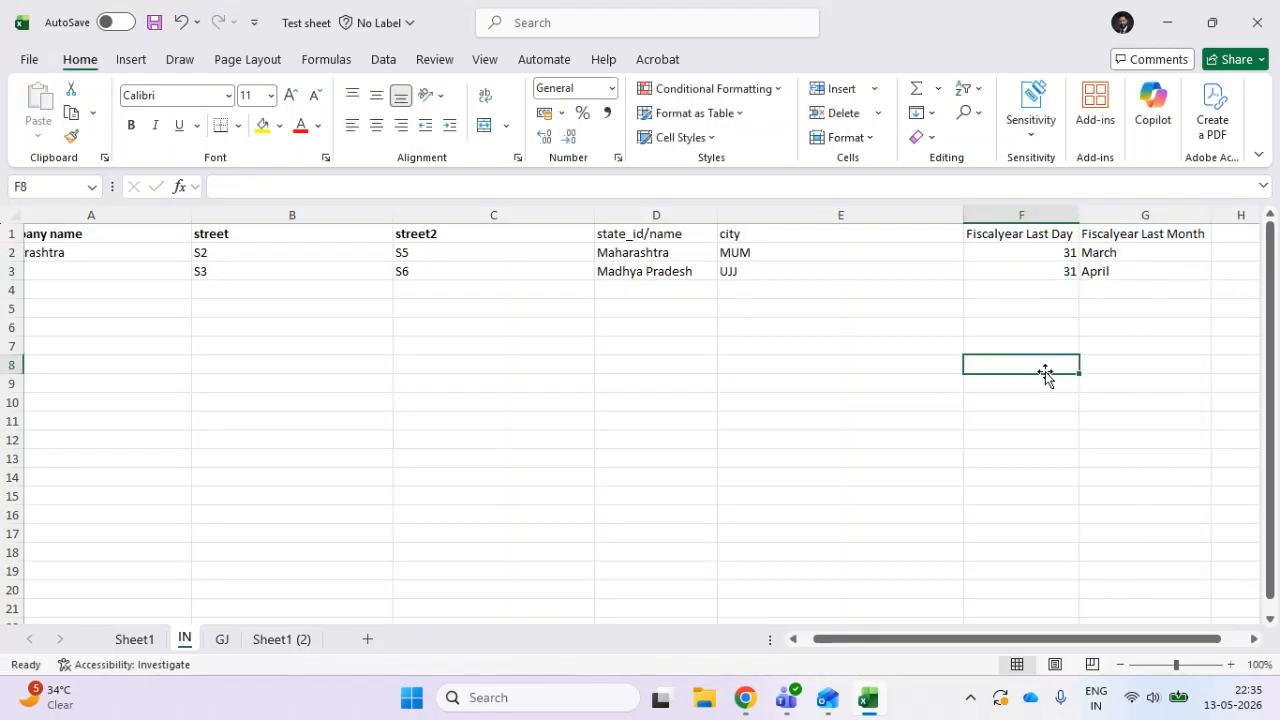
# - Set the Madhya Pradesh row's Fiscalyear Last Month to March and save the workbook
pyautogui.click(1175, 250)
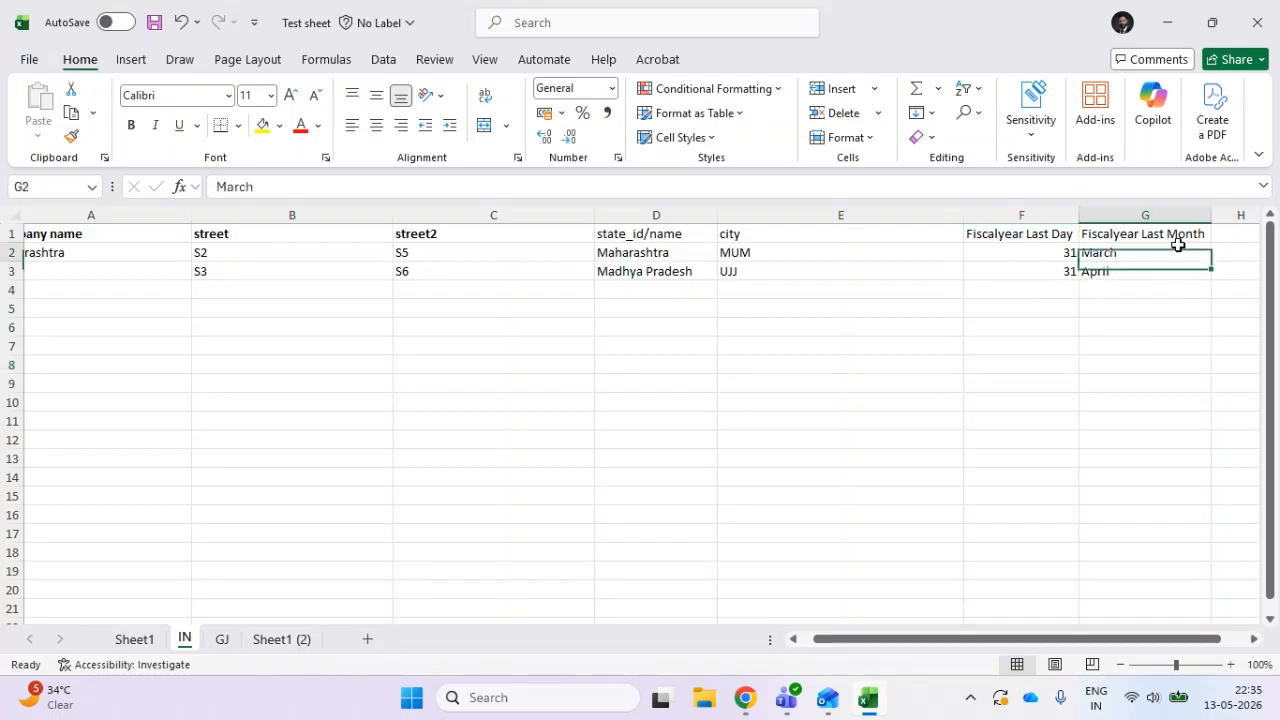
pyautogui.click(1210, 256)
pyautogui.click(1160, 271)
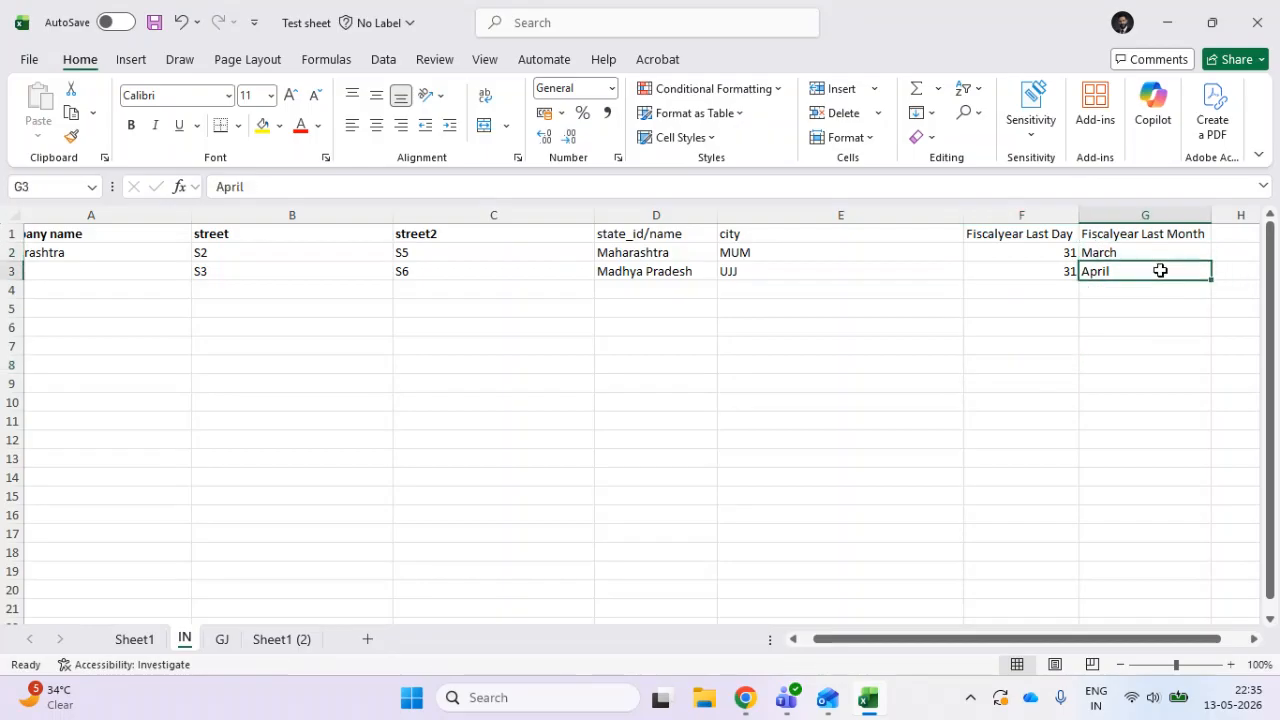
pyautogui.write('M')
pyautogui.press('Return')
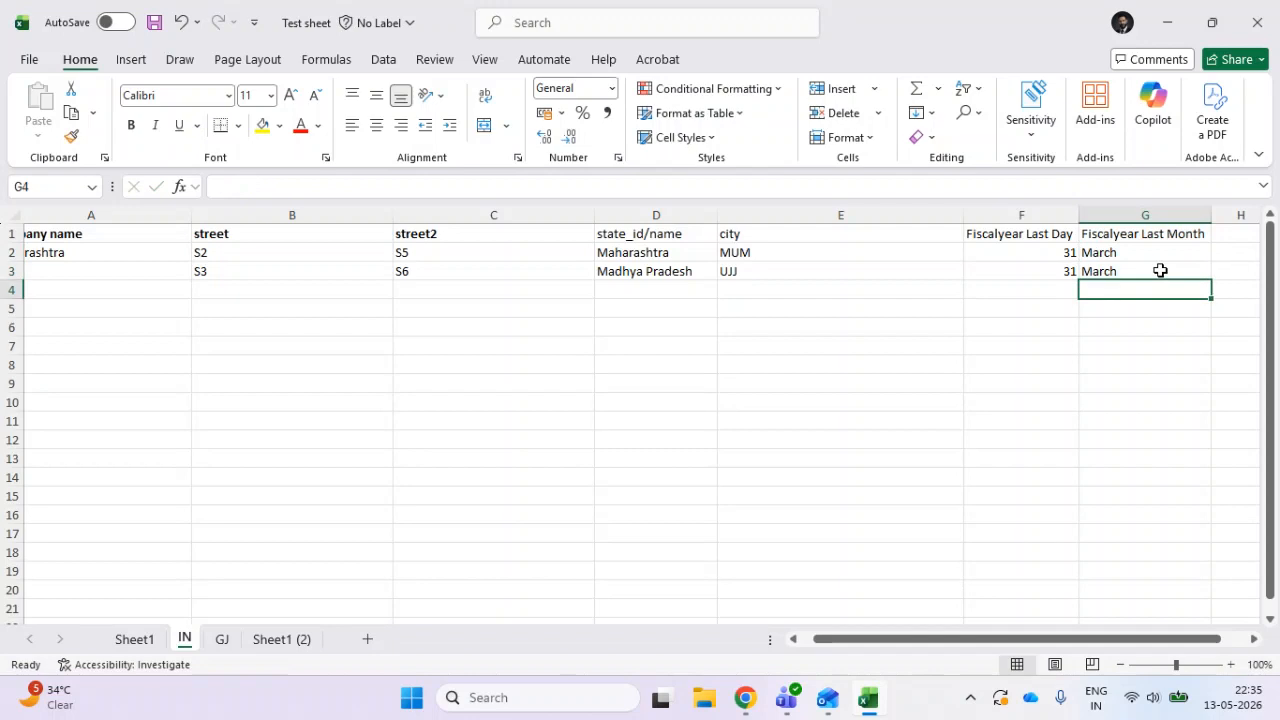
# - Switch to the Odoo branch import, reload the updated Test sheet workbook and choose its IN sheet
pyautogui.click(1170, 18)
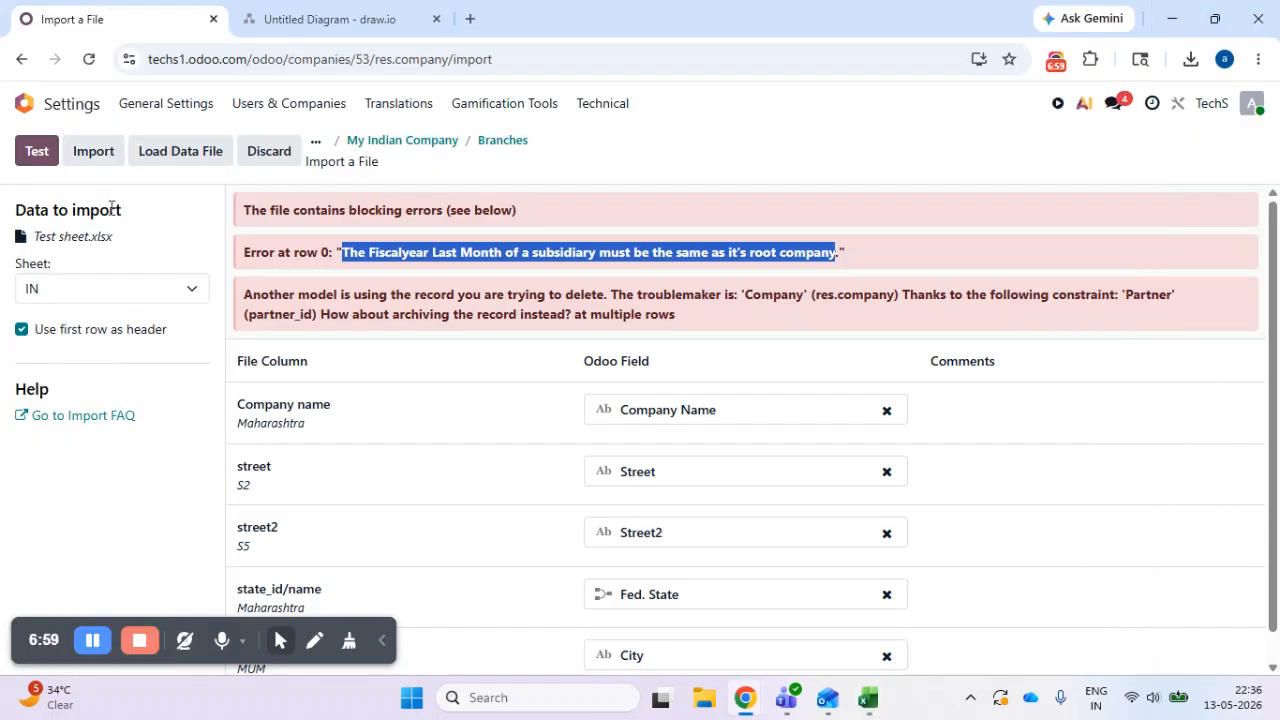
pyautogui.click(170, 165)
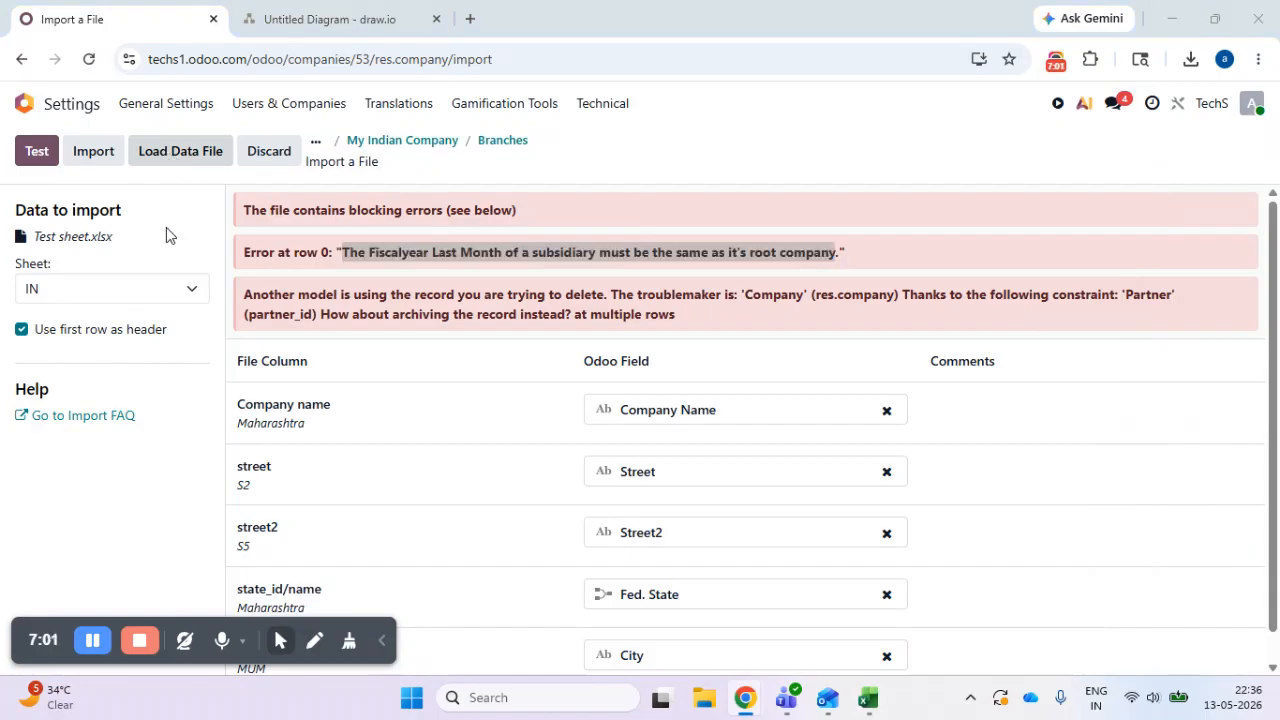
pyautogui.click(210, 207)
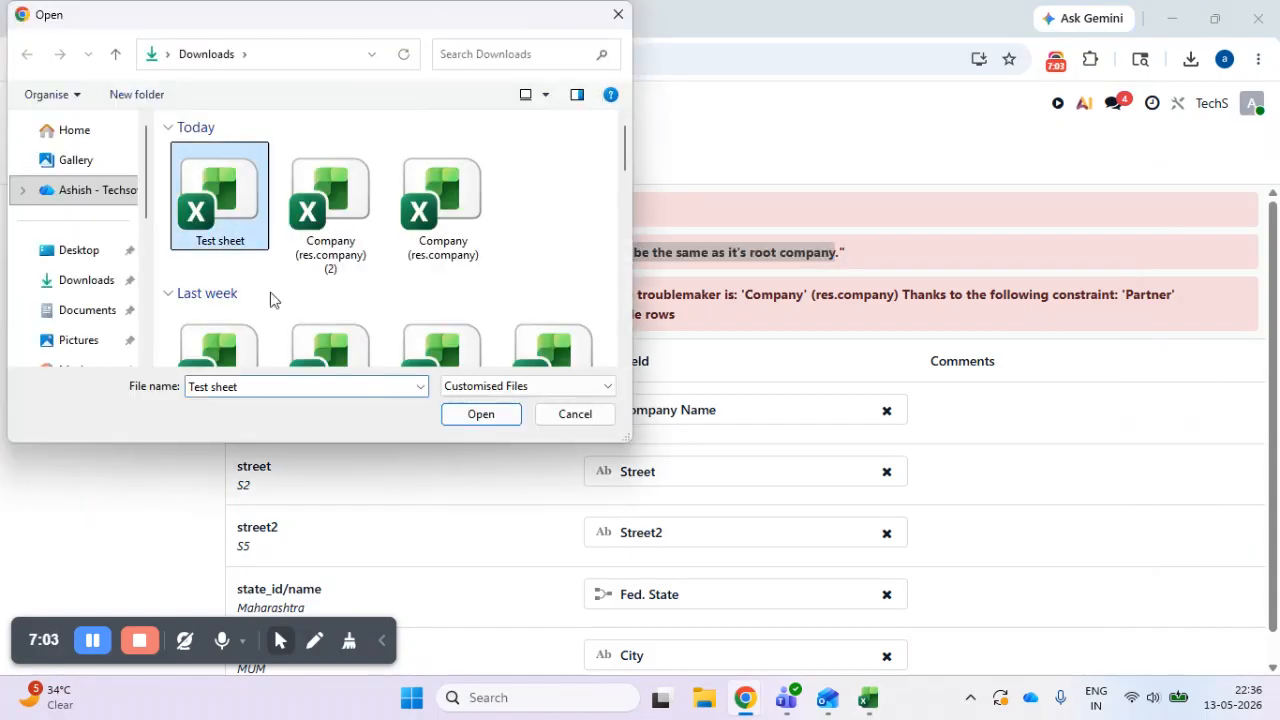
pyautogui.click(480, 418)
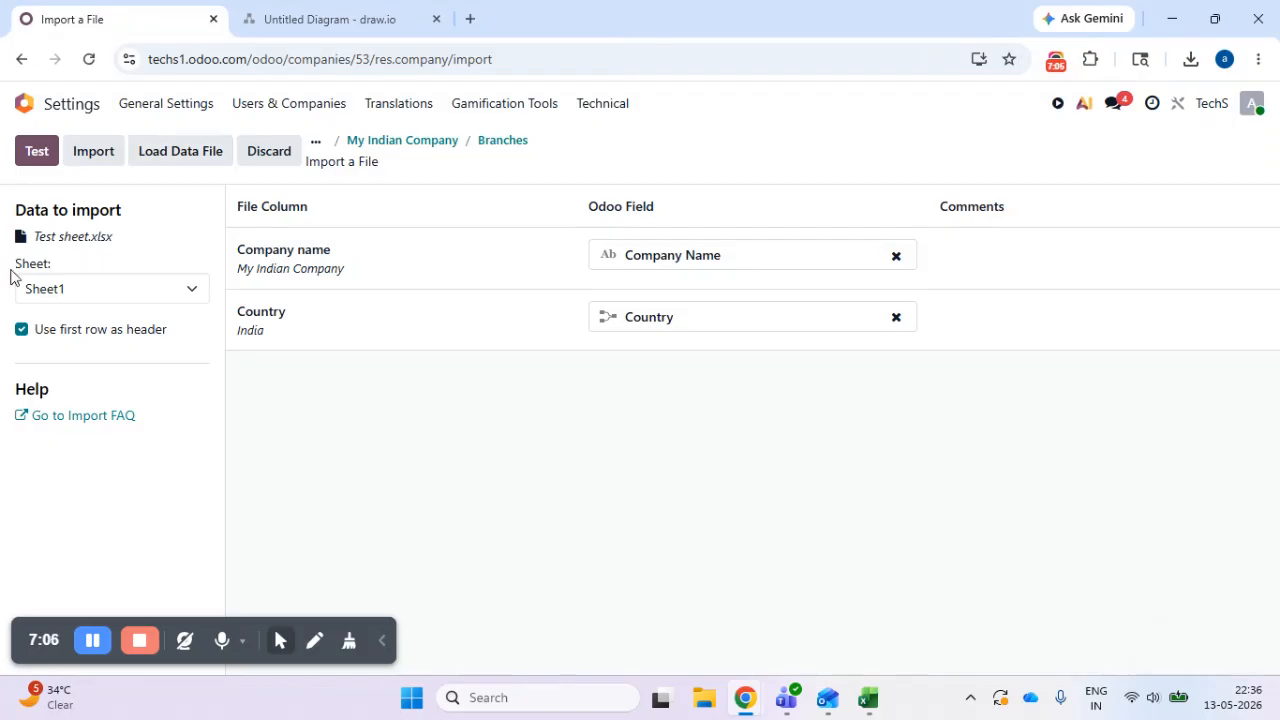
pyautogui.click(20, 288)
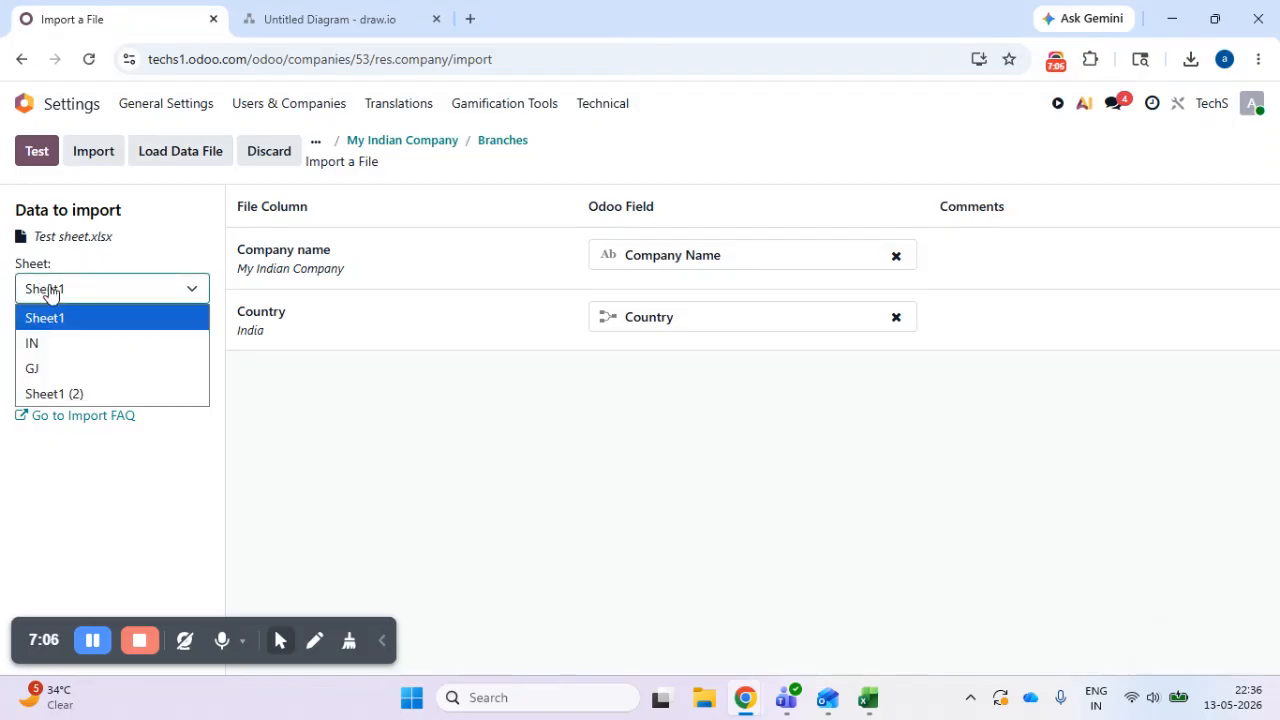
pyautogui.click(57, 343)
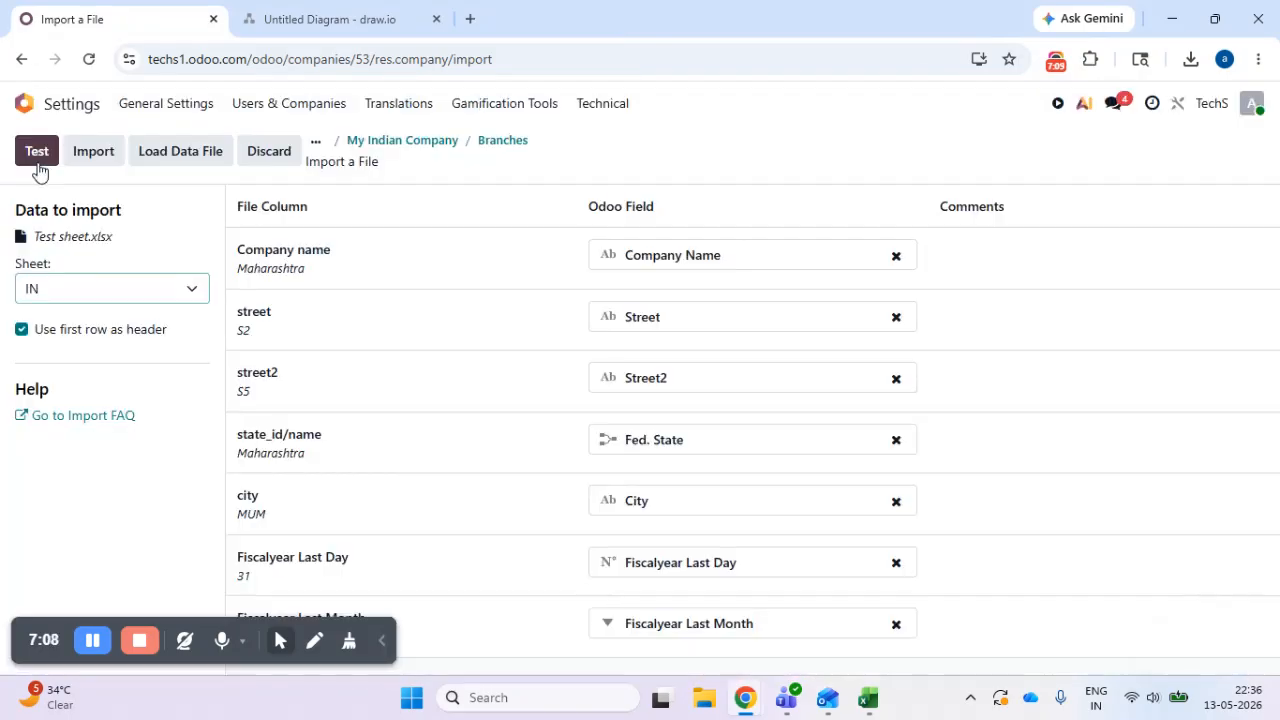
# - Test and import the branches from the IN sheet, and return to the Companies list
pyautogui.click(37, 152)
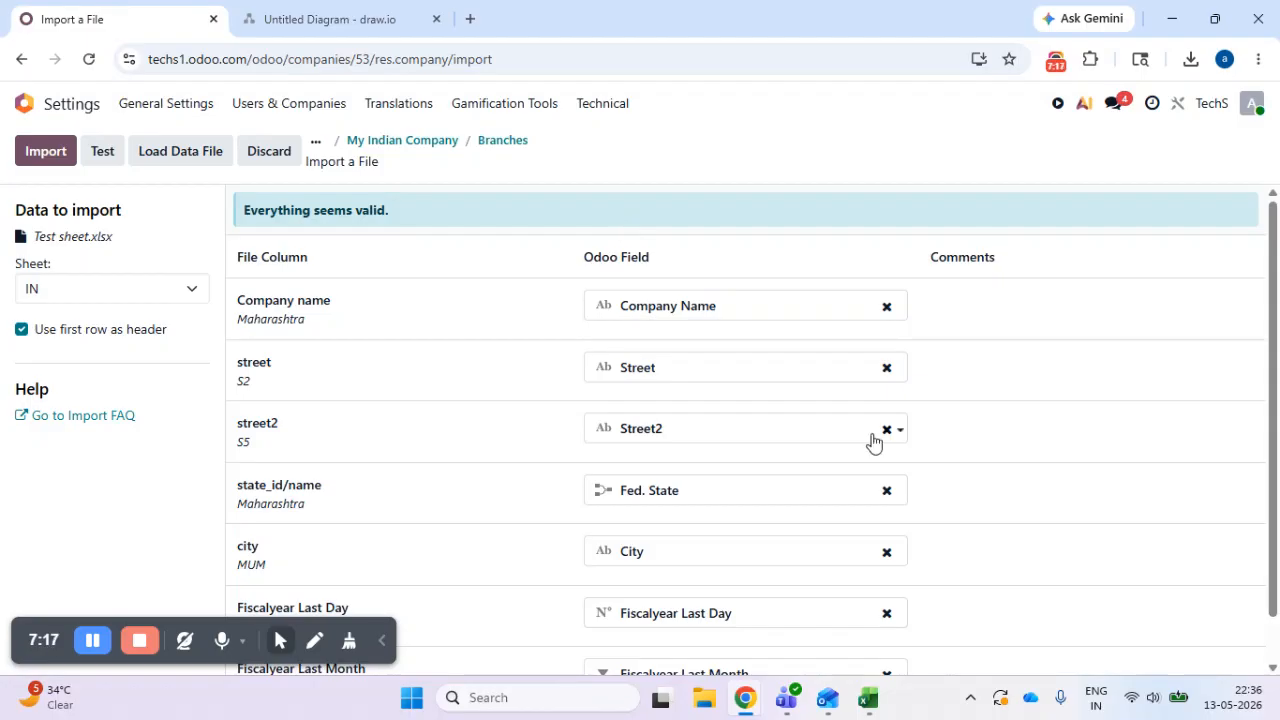
pyautogui.click(44, 160)
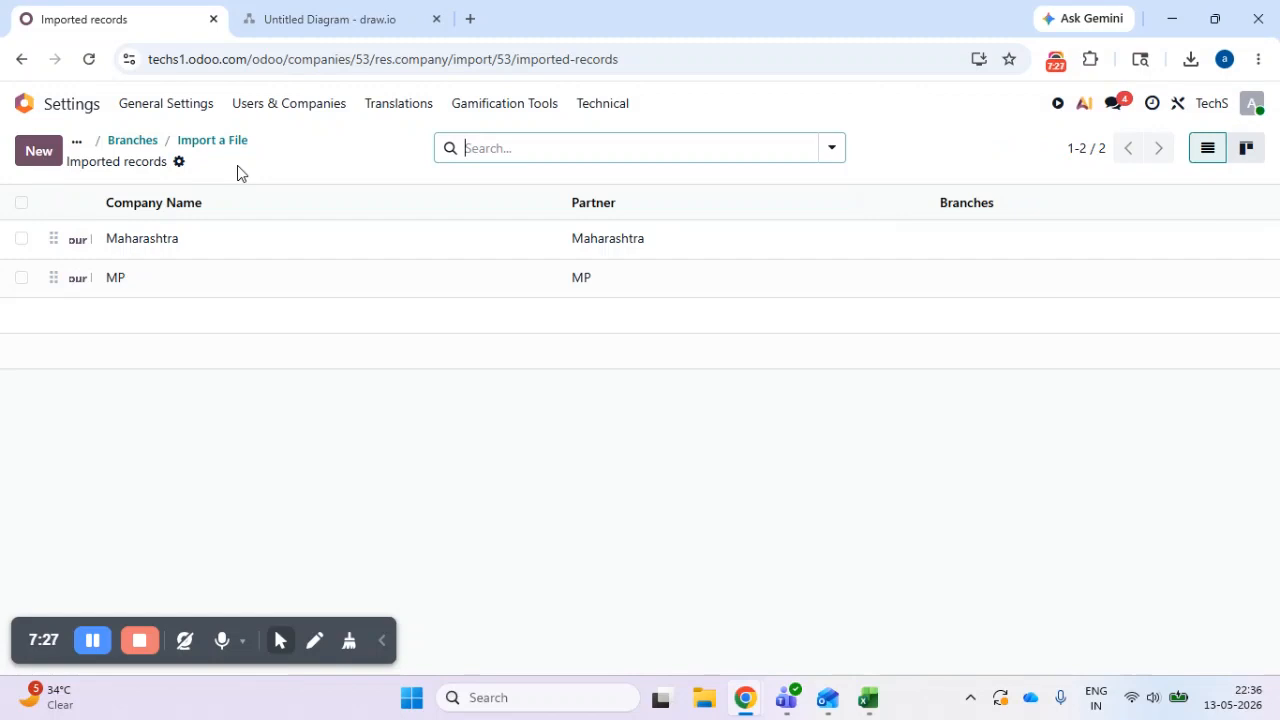
pyautogui.click(131, 143)
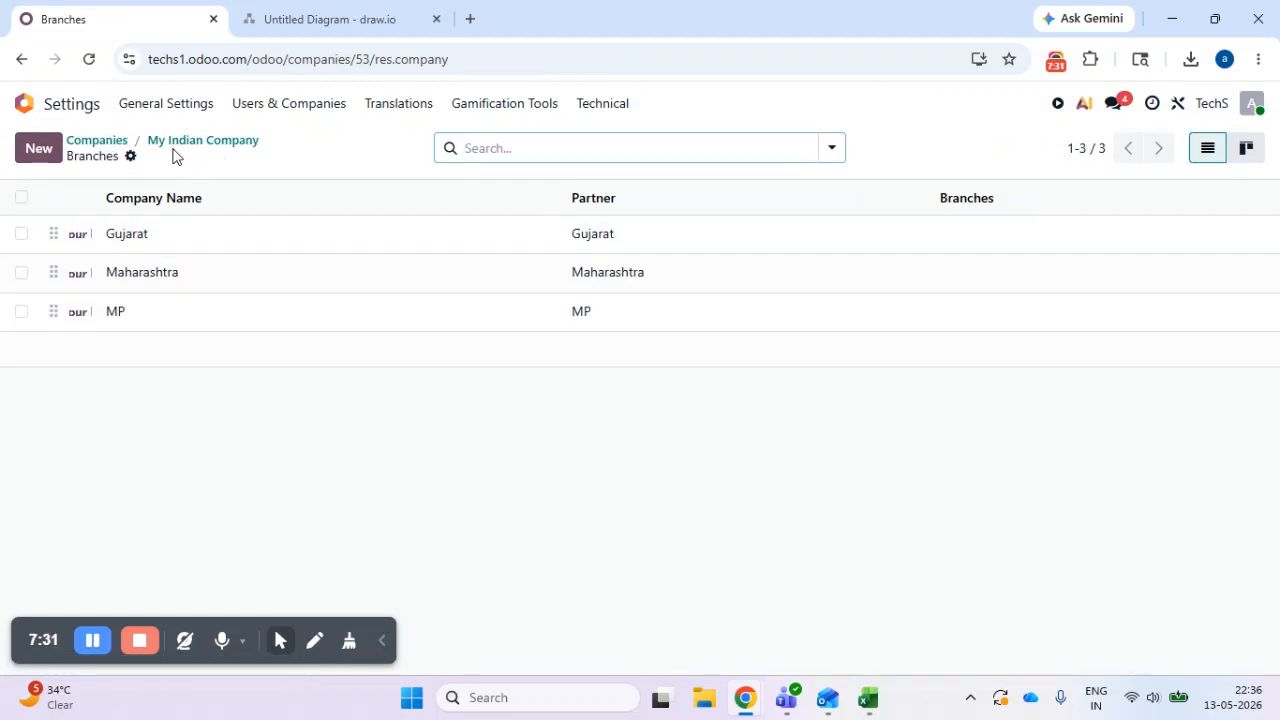
pyautogui.click(185, 142)
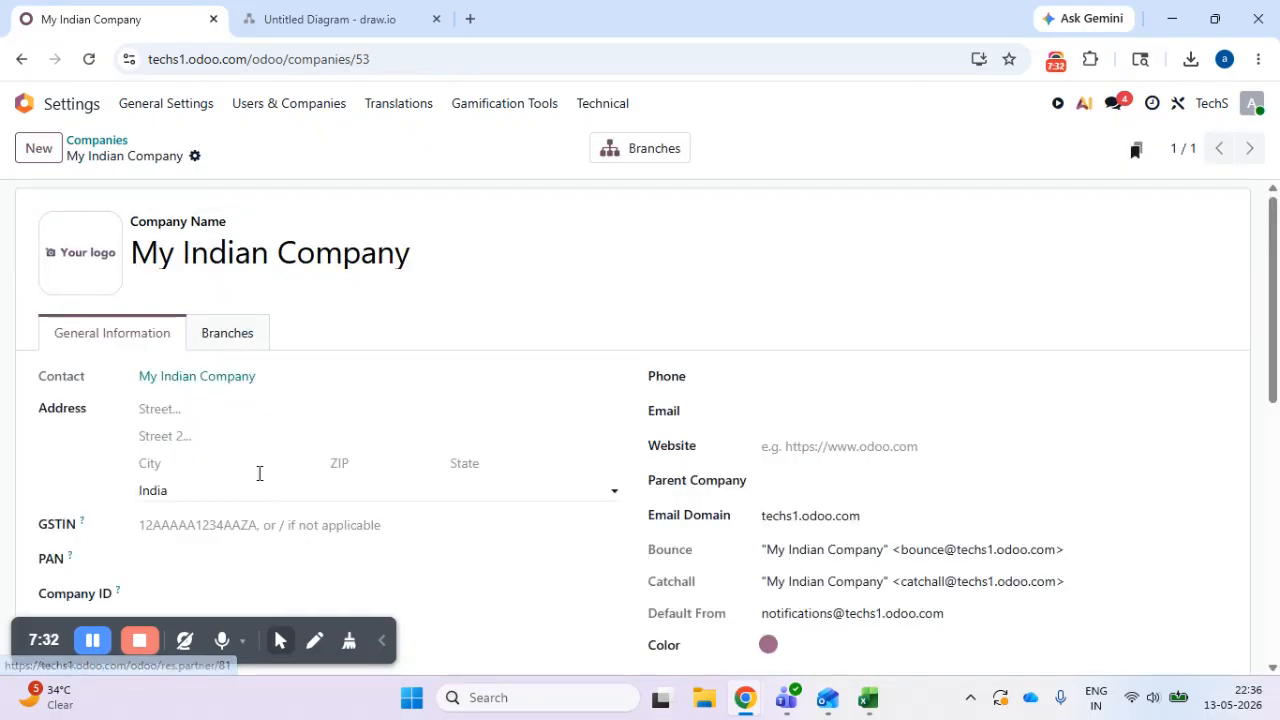
pyautogui.click(104, 139)
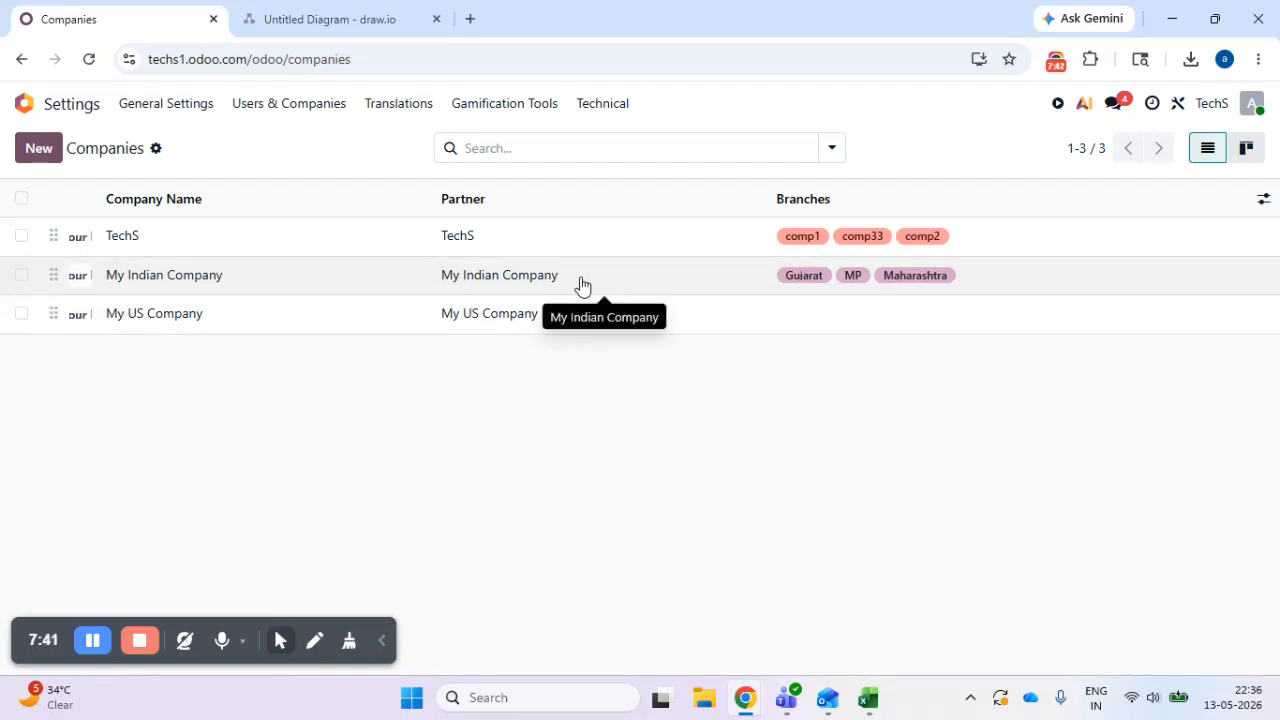
# - Open the Gujarat branch of My Indian Company and show its own branches
pyautogui.click(582, 286)
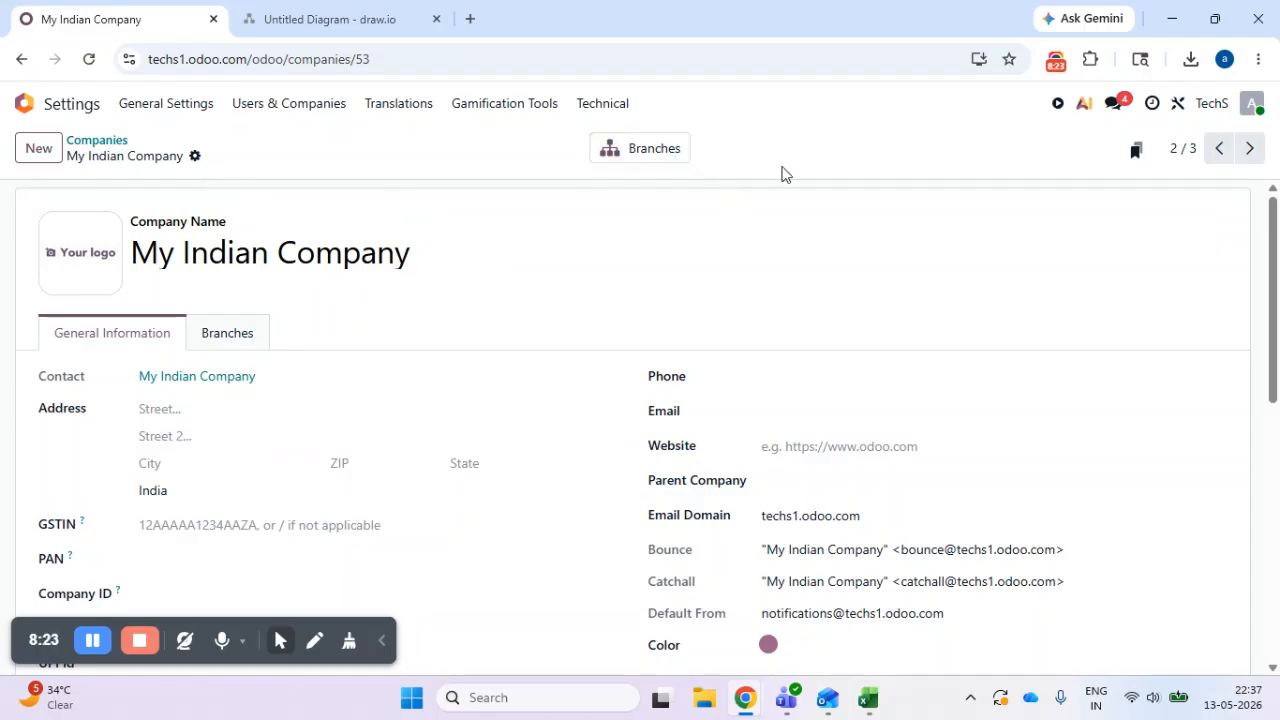
pyautogui.click(646, 158)
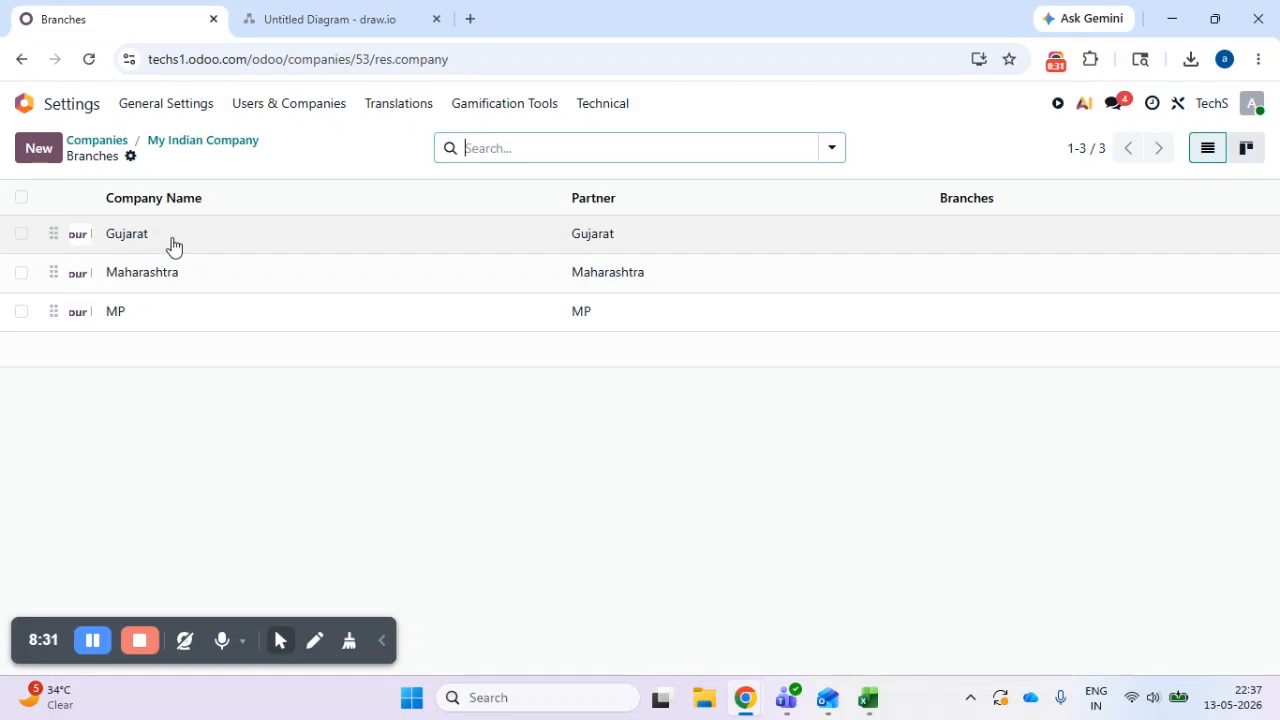
pyautogui.click(172, 246)
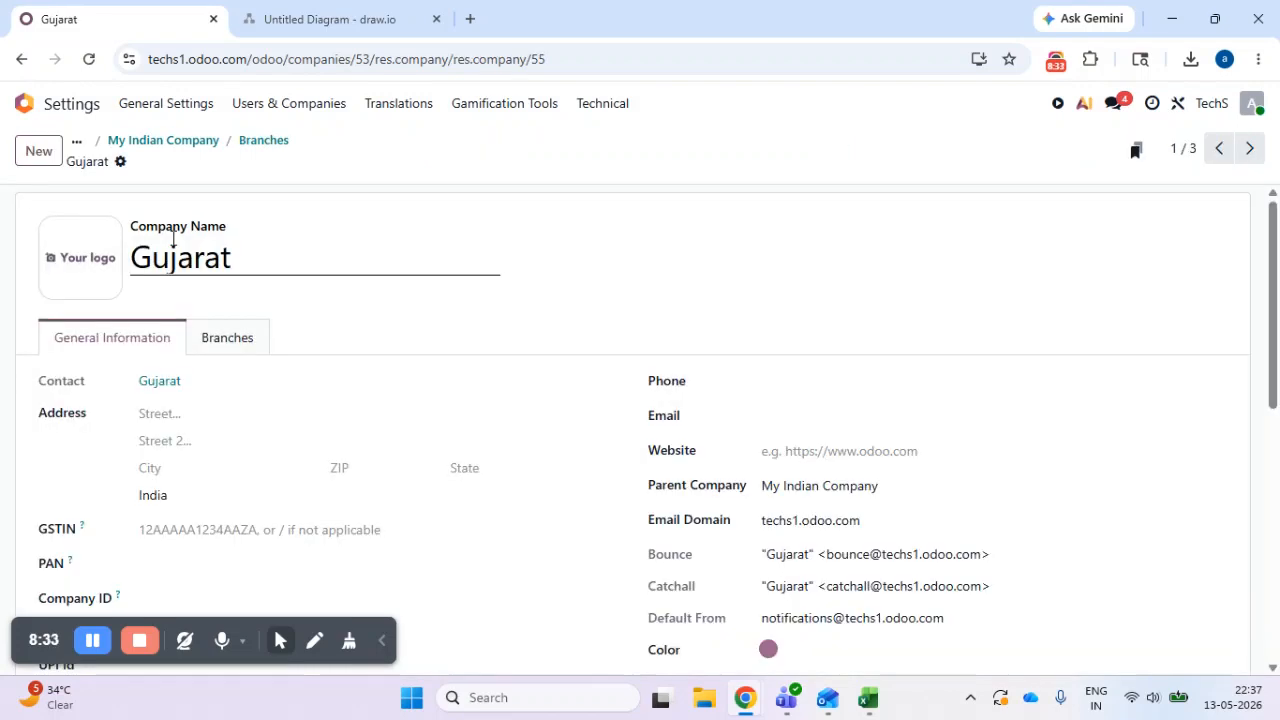
pyautogui.click(236, 338)
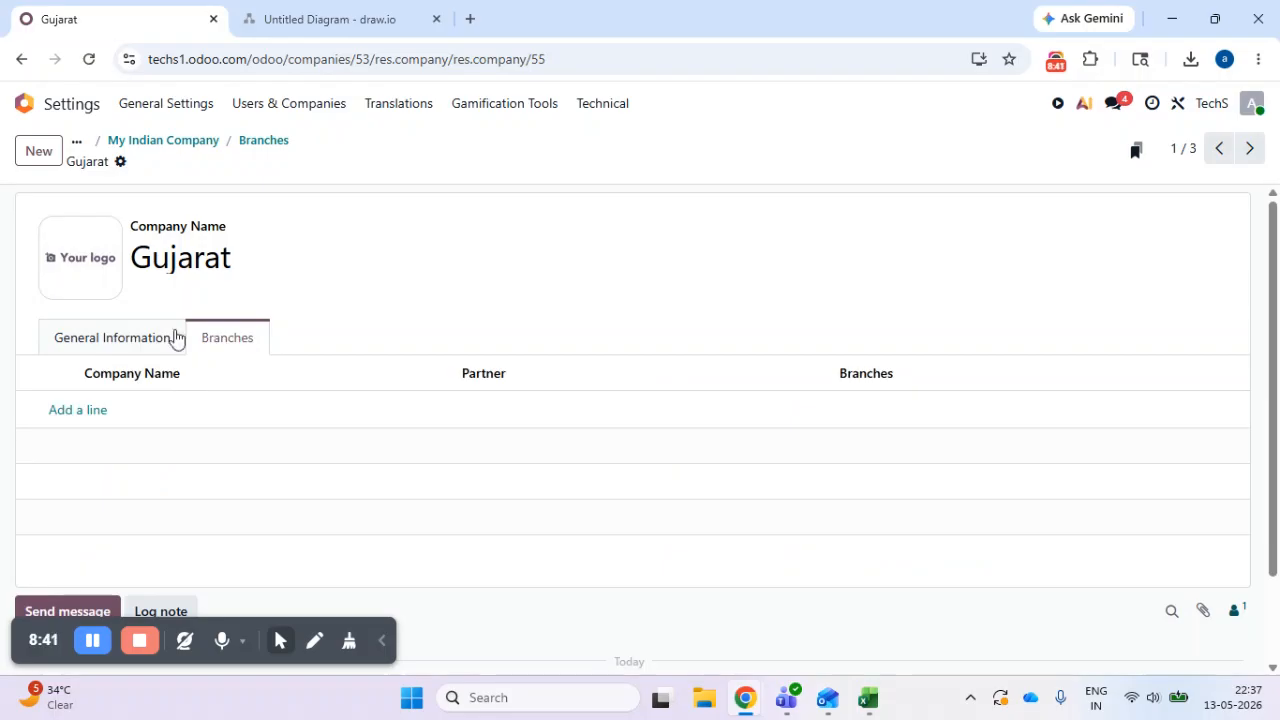
# - Start a new branch under Gujarat and copy the company name GJ1 from the GJ sheet in Excel
pyautogui.click(99, 406)
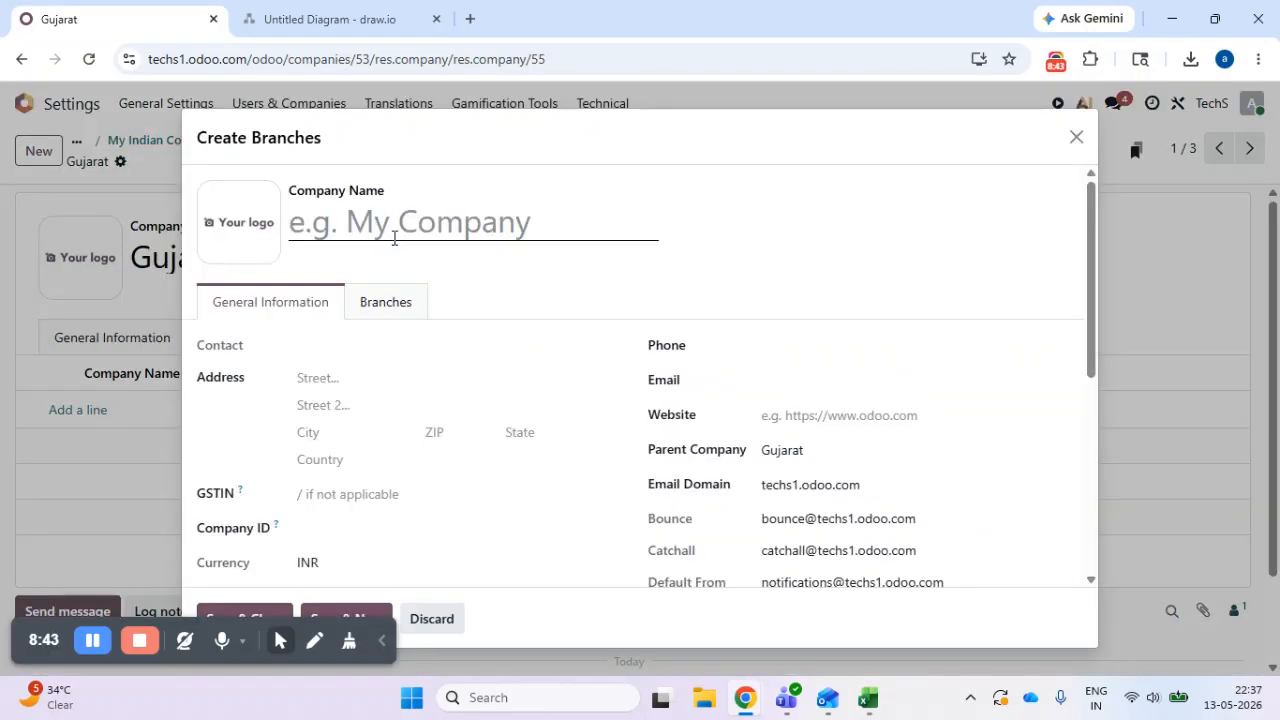
pyautogui.click(868, 697)
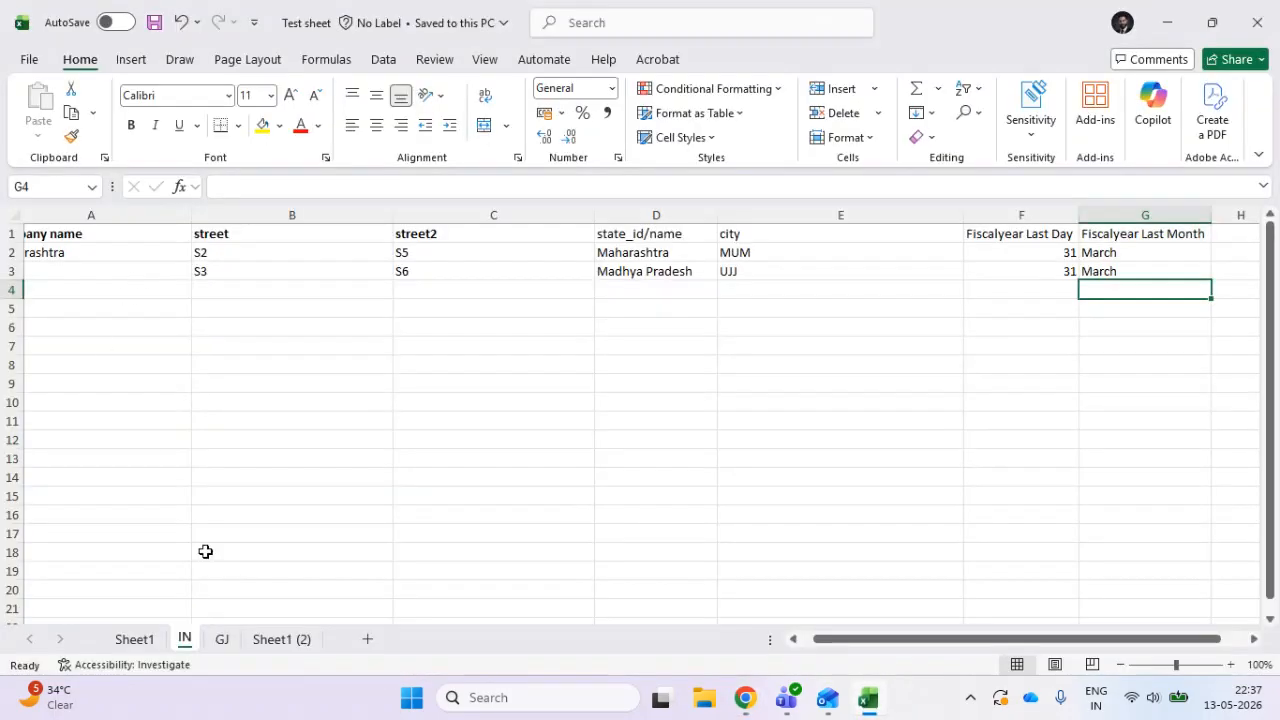
pyautogui.click(230, 641)
pyautogui.click(117, 271)
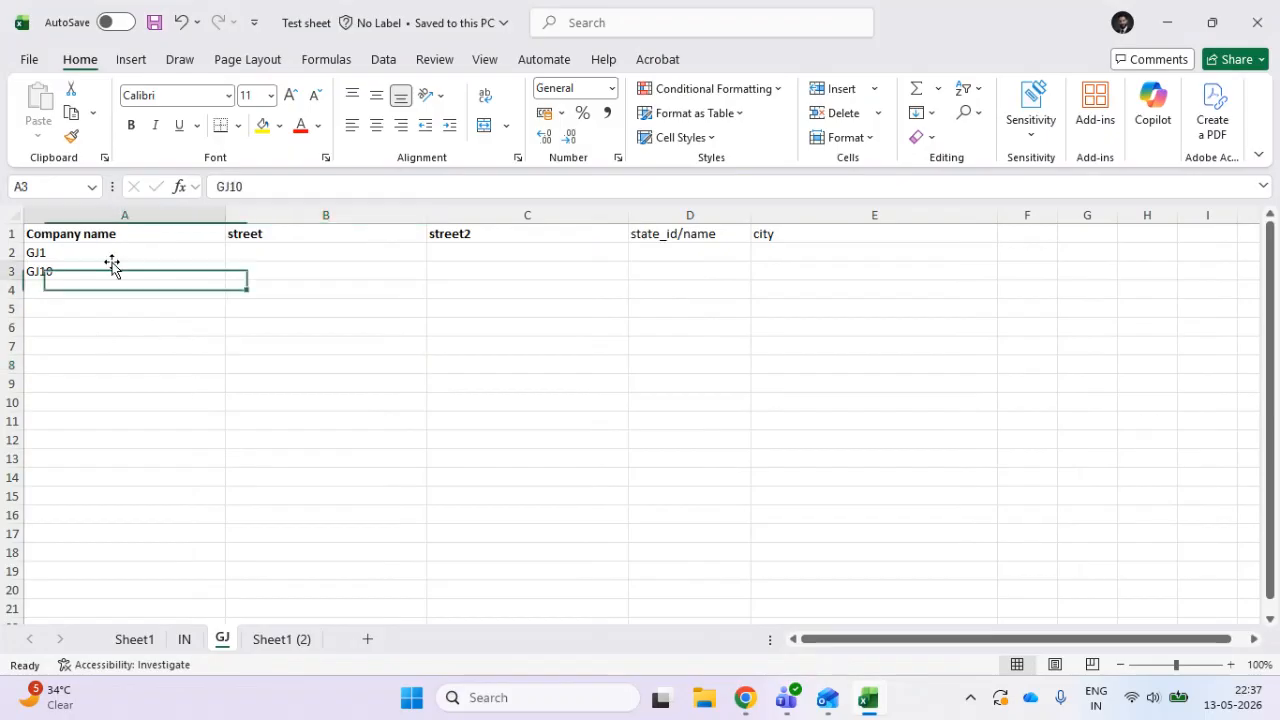
pyautogui.click(125, 251)
pyautogui.hotkey('ctrl', 'c')
pyautogui.hotkey('alt', 'Tab')
# - Name the new branch GJ1 and save it together with the Gujarat company record
pyautogui.click(516, 224)
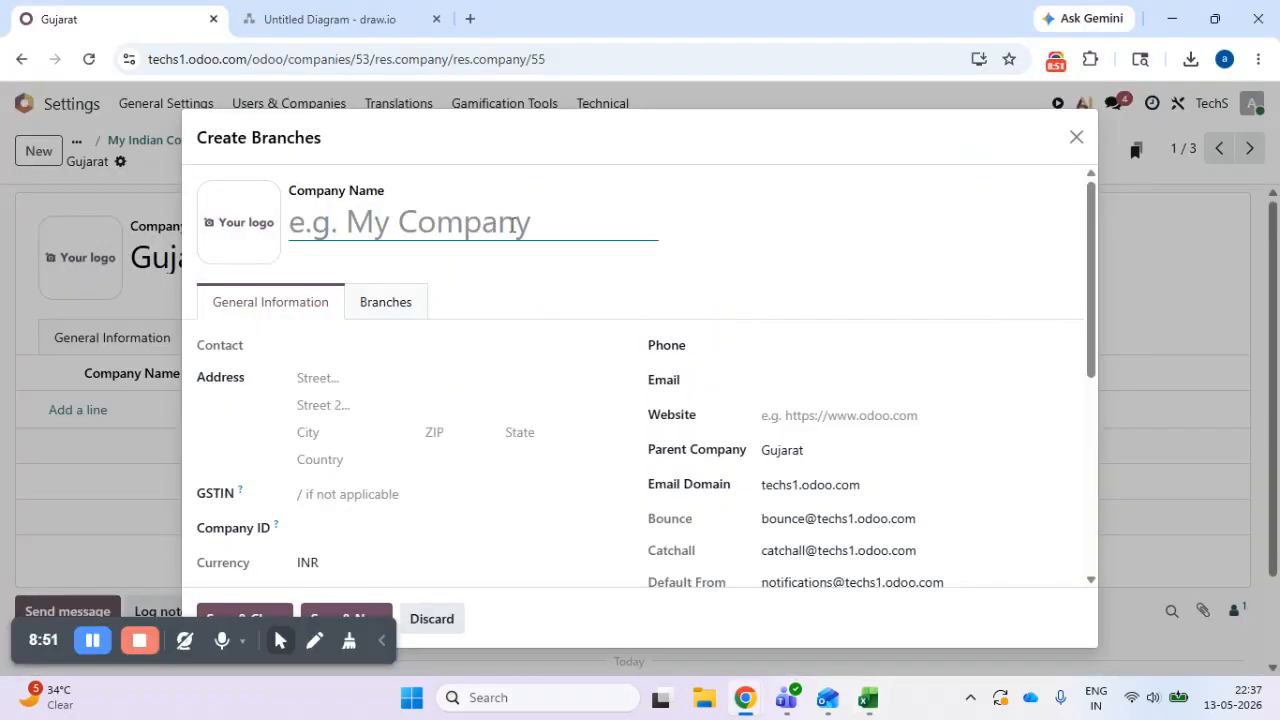
pyautogui.write('GJ1')
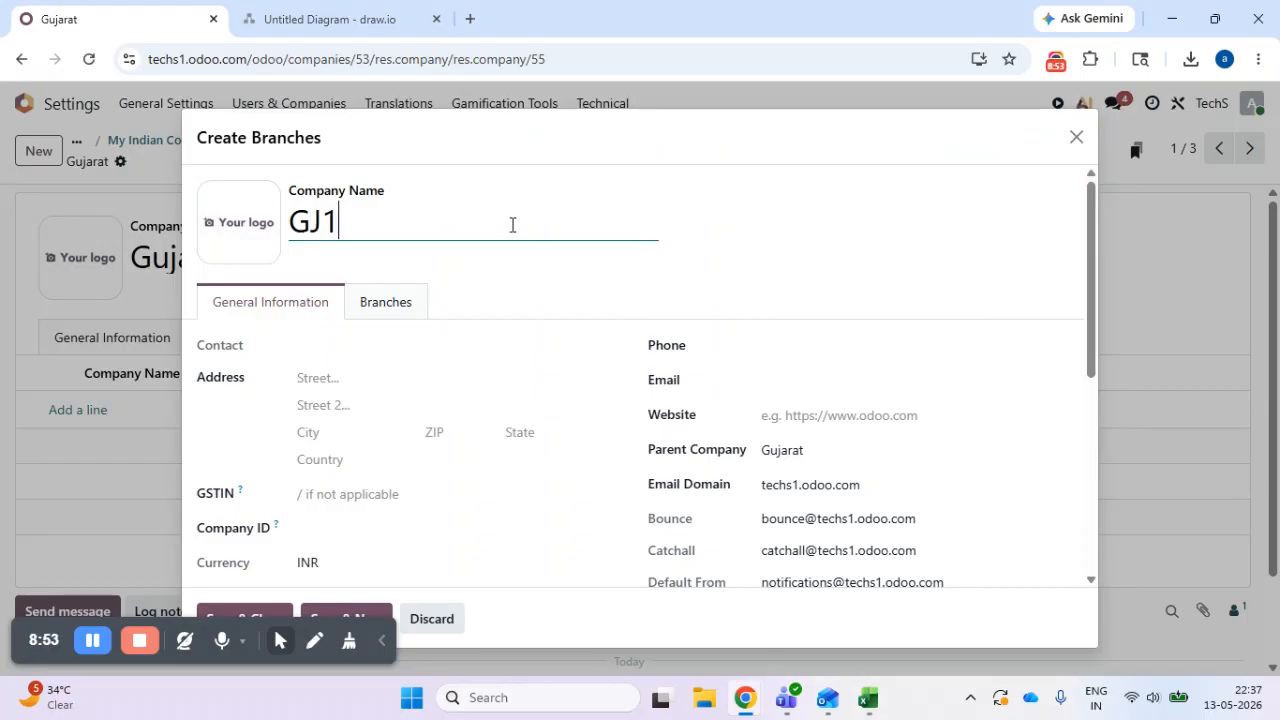
pyautogui.click(849, 221)
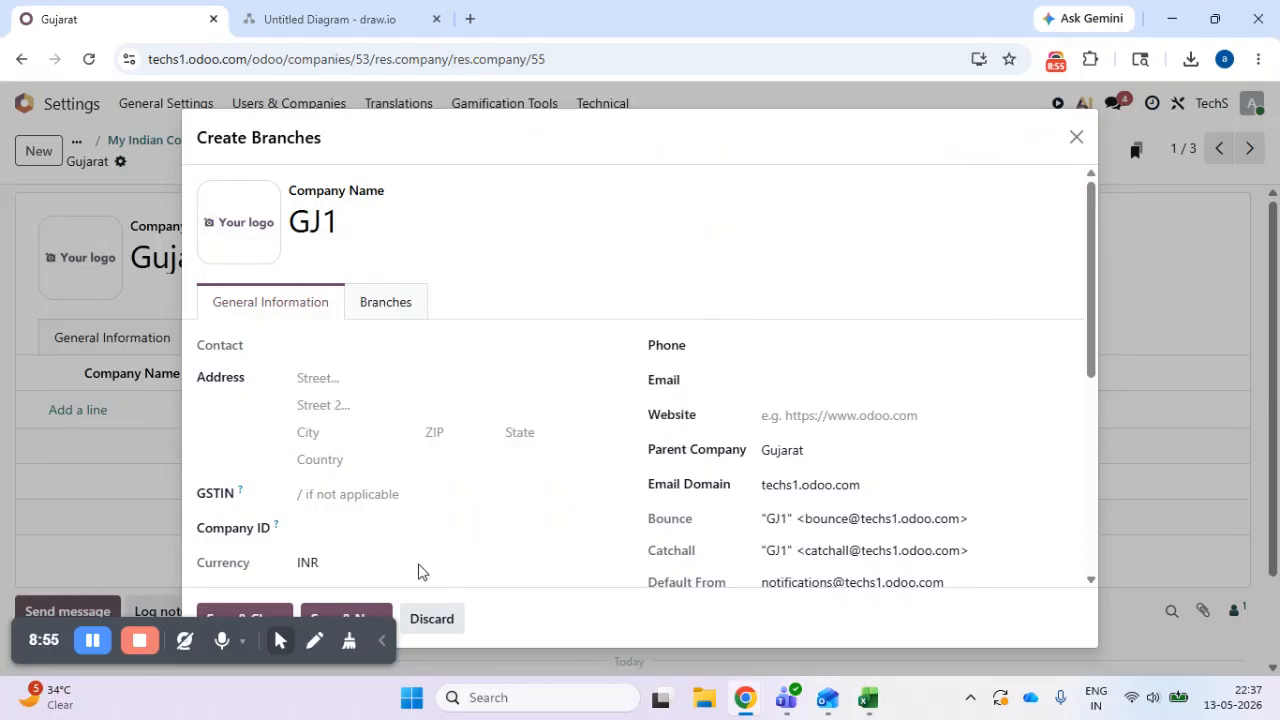
pyautogui.moveTo(807, 127); pyautogui.dragTo(904, 101)
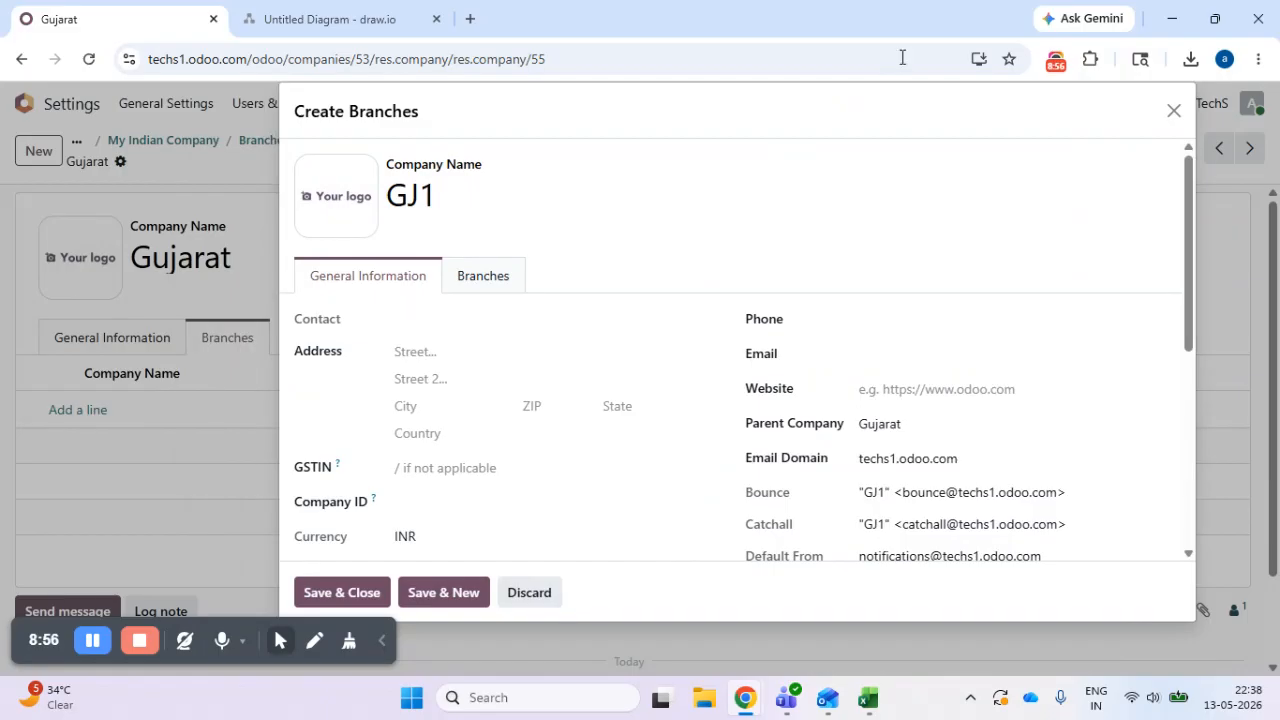
pyautogui.click(347, 598)
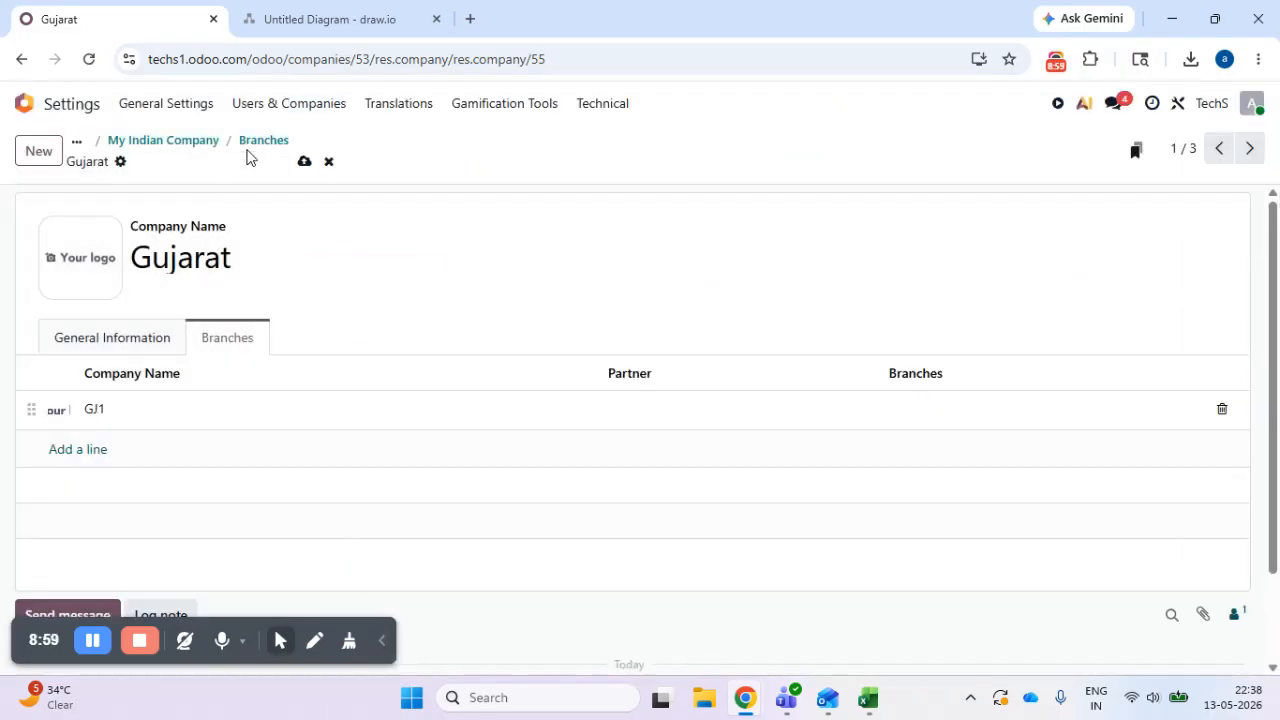
pyautogui.click(304, 161)
pyautogui.click(231, 450)
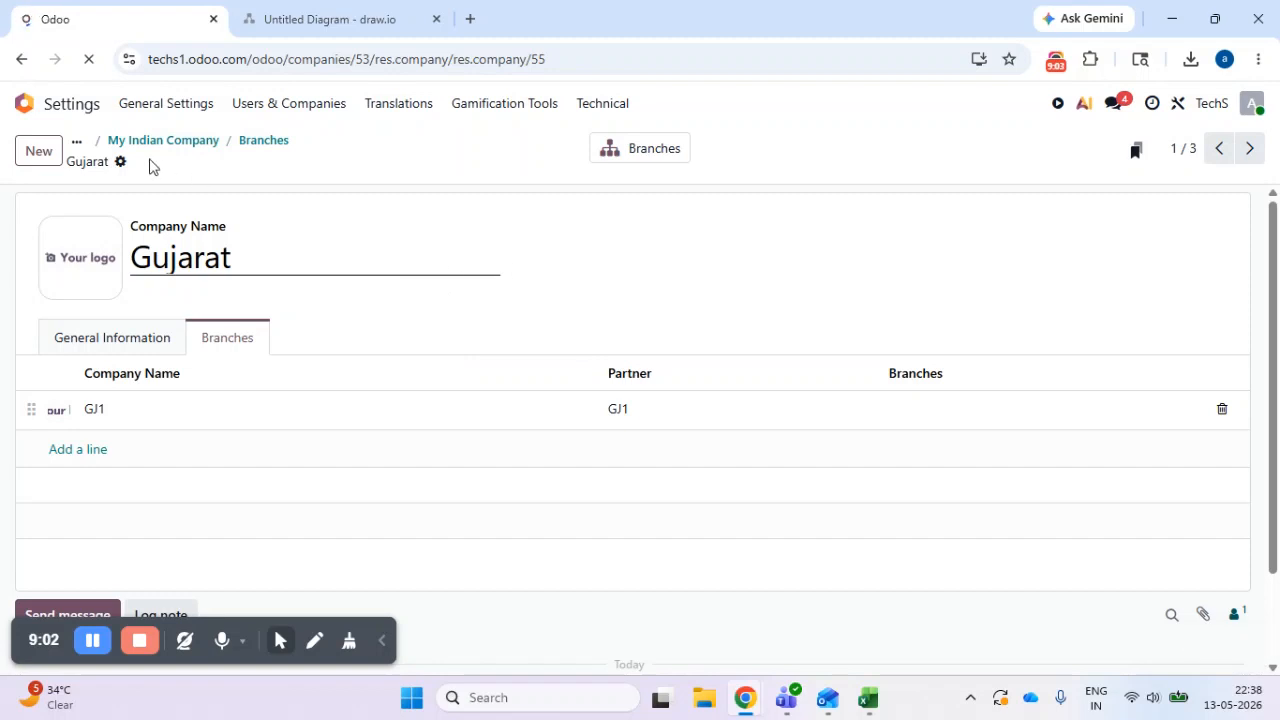
# - Open the list of Gujarat's branches and look at its available actions
pyautogui.click(652, 156)
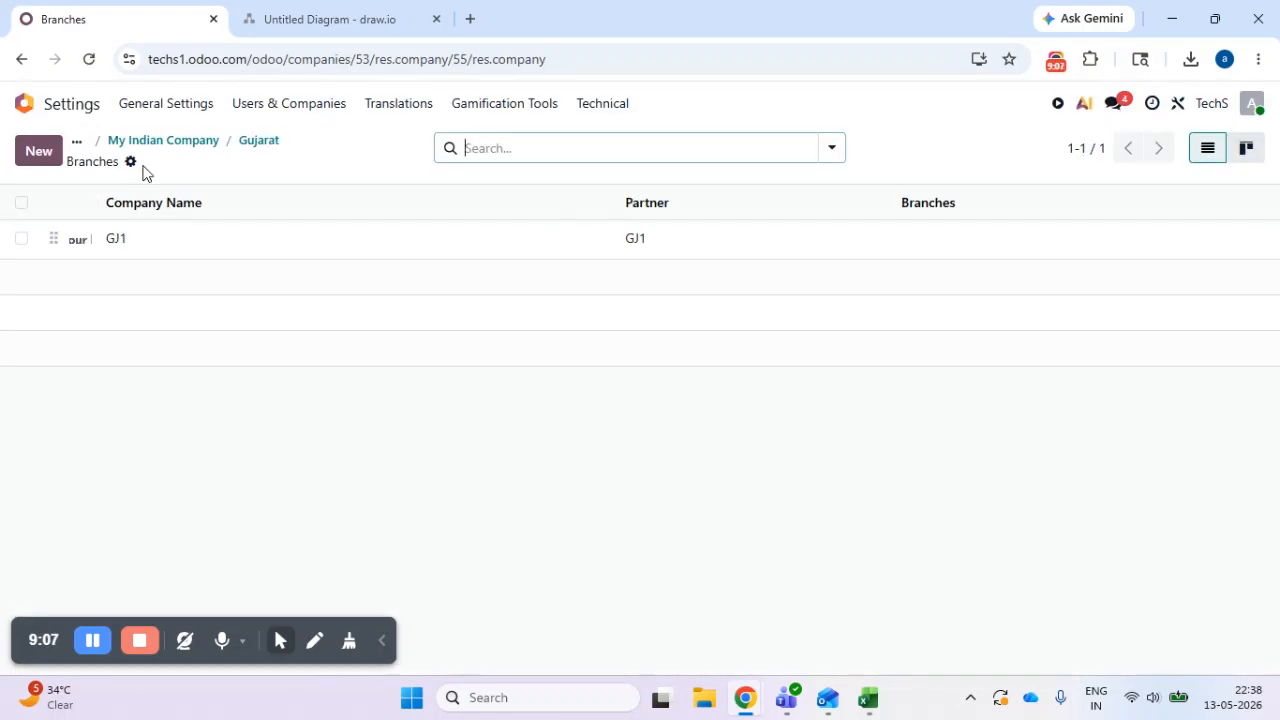
pyautogui.click(130, 163)
pyautogui.click(405, 530)
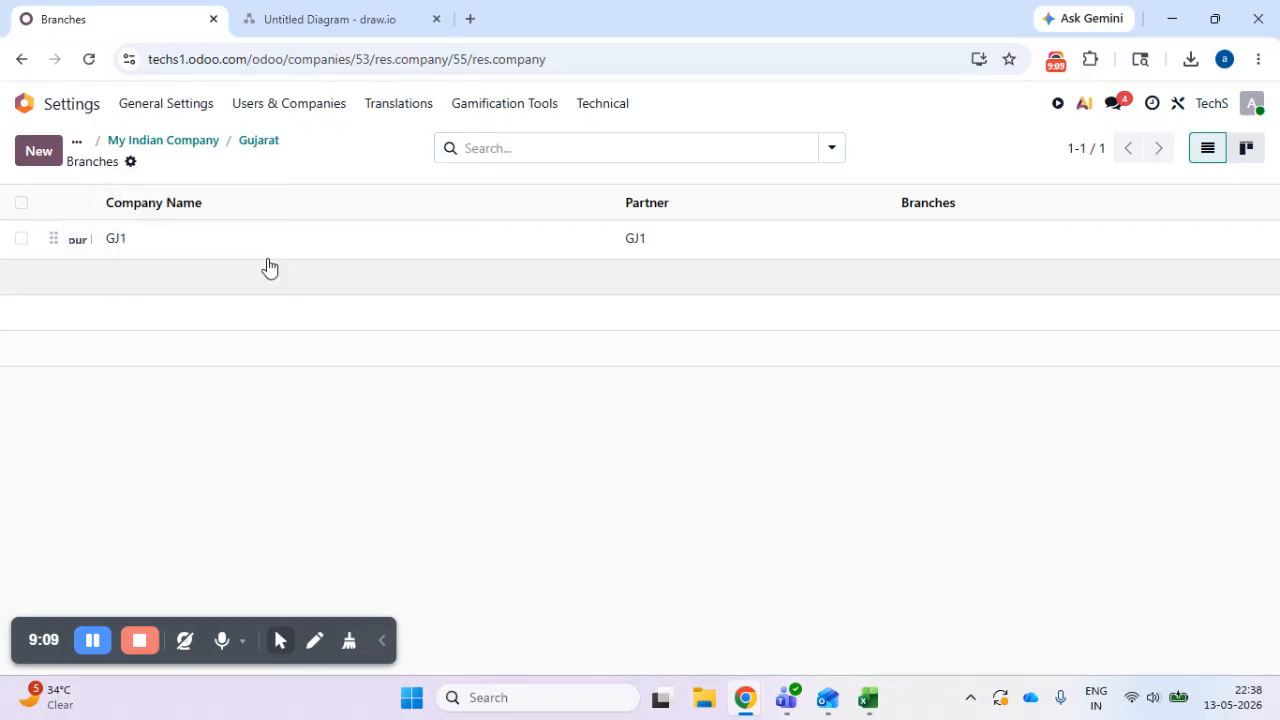
# - Switch to Excel and clear the GJ1 company name from row 2 of the GJ sheet
pyautogui.click(870, 703)
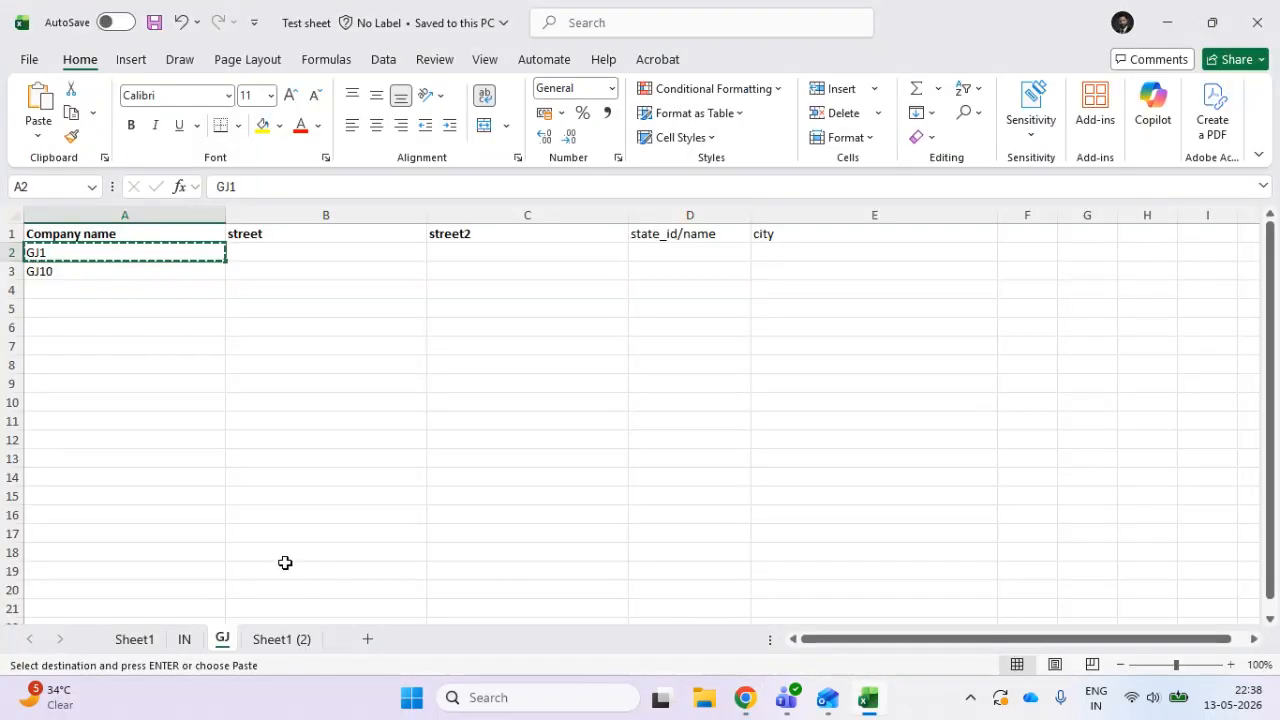
pyautogui.click(217, 483)
pyautogui.click(165, 253)
pyautogui.press('Delete')
pyautogui.click(12, 252)
pyautogui.rightClick(12, 252)
pyautogui.press('Escape')
# - Move the company name GJ10 from row 3 up to row 2 of the GJ sheet
pyautogui.click(177, 272)
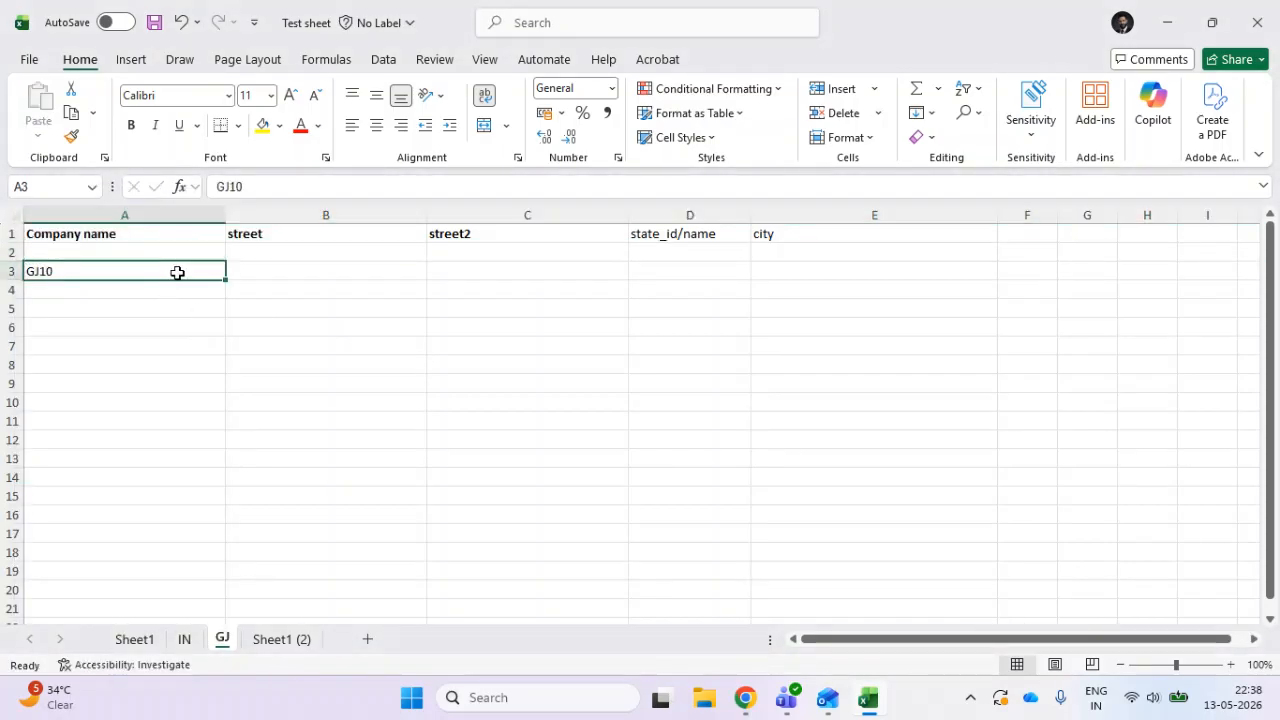
pyautogui.hotkey('ctrl', 'c')
pyautogui.click(174, 254)
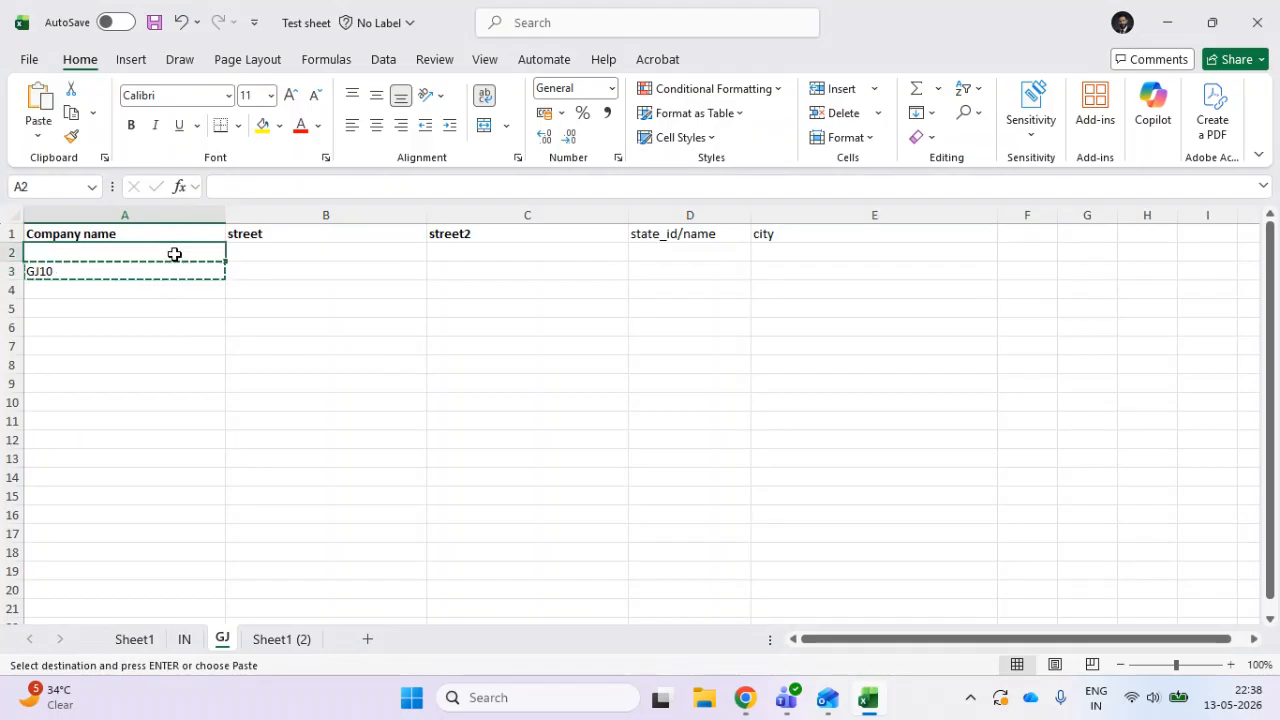
pyautogui.hotkey('ctrl', 'v')
pyautogui.click(294, 383)
pyautogui.click(316, 259)
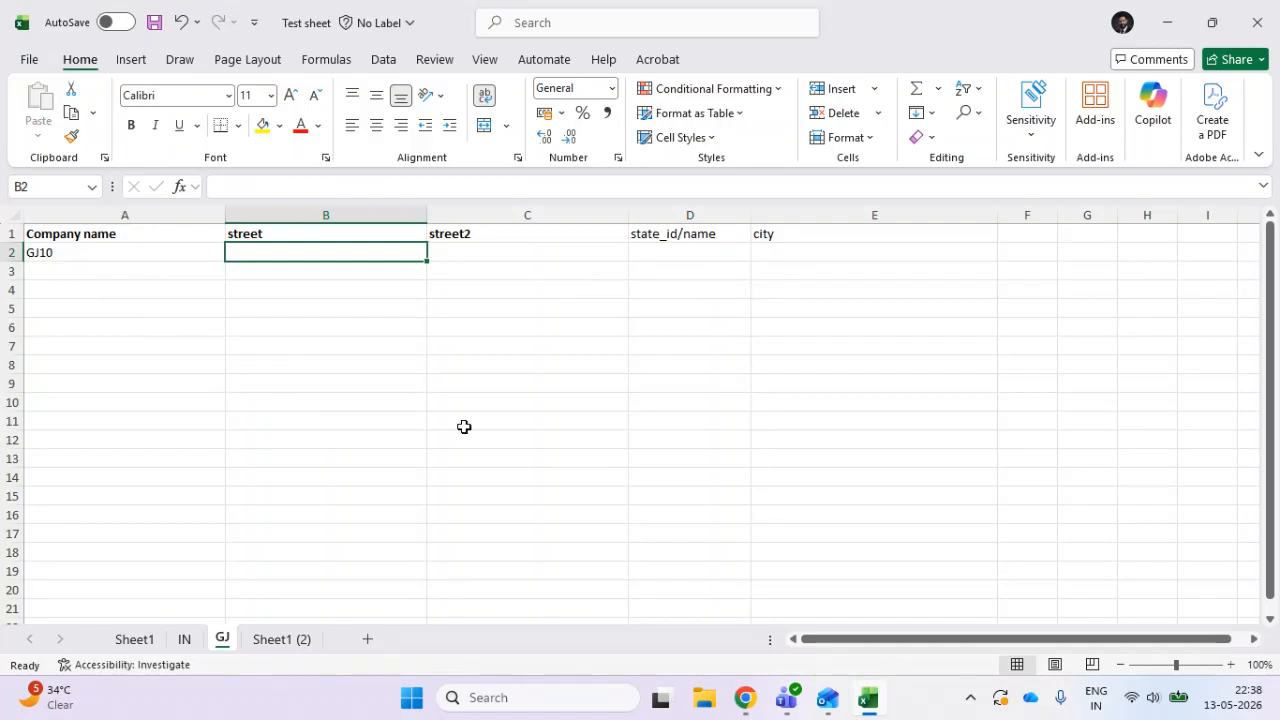
# - Switch to Odoo, start a record import for Gujarat's branches and upload the Test sheet file from Downloads
pyautogui.hotkey('alt', 'Tab')
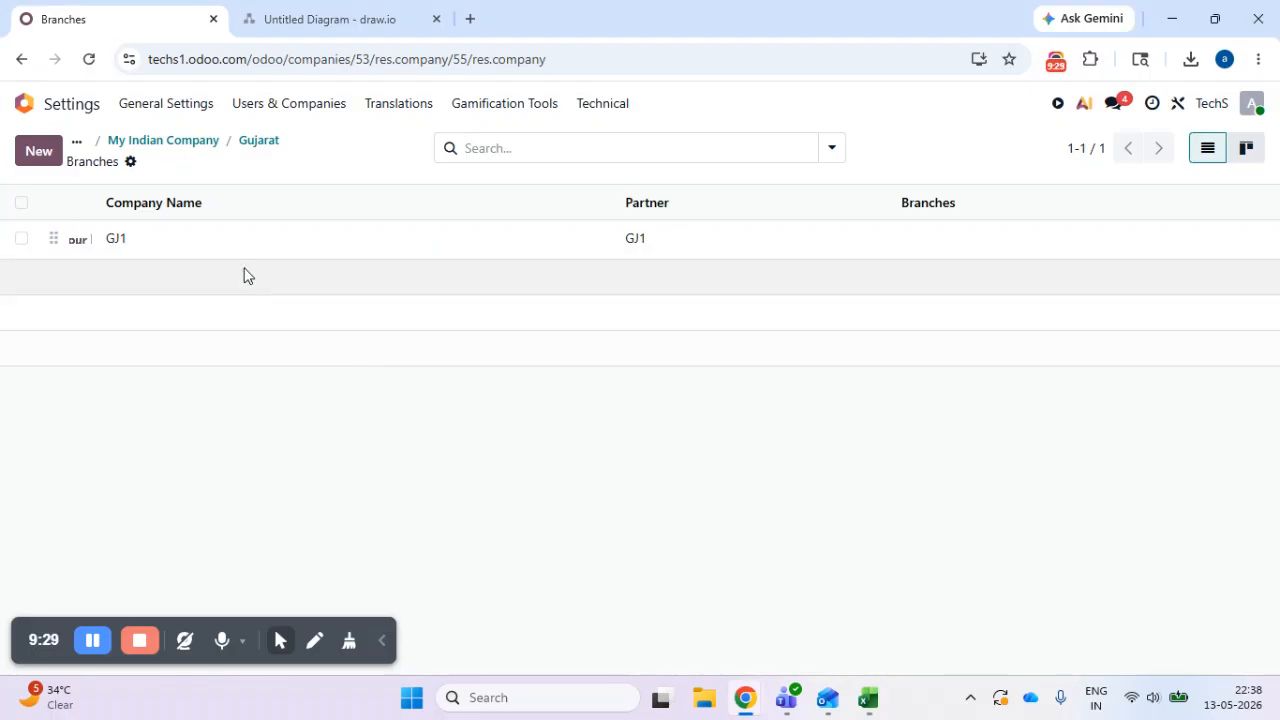
pyautogui.click(131, 163)
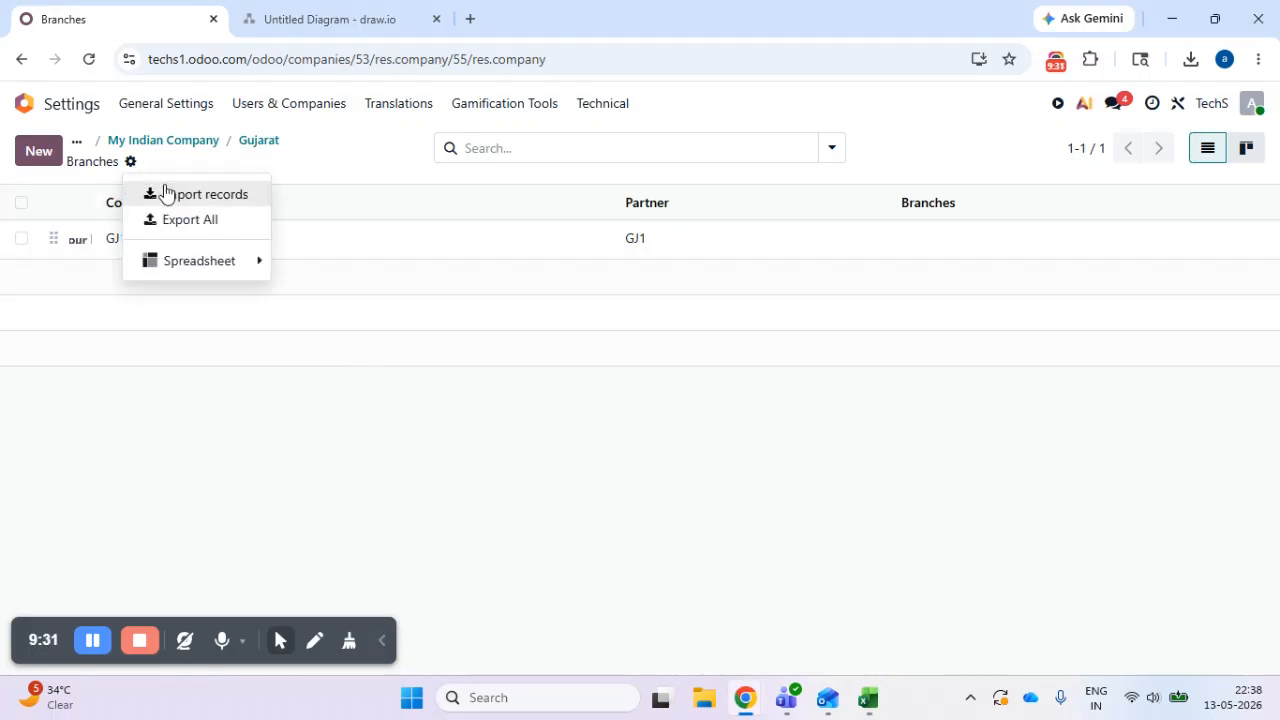
pyautogui.click(166, 192)
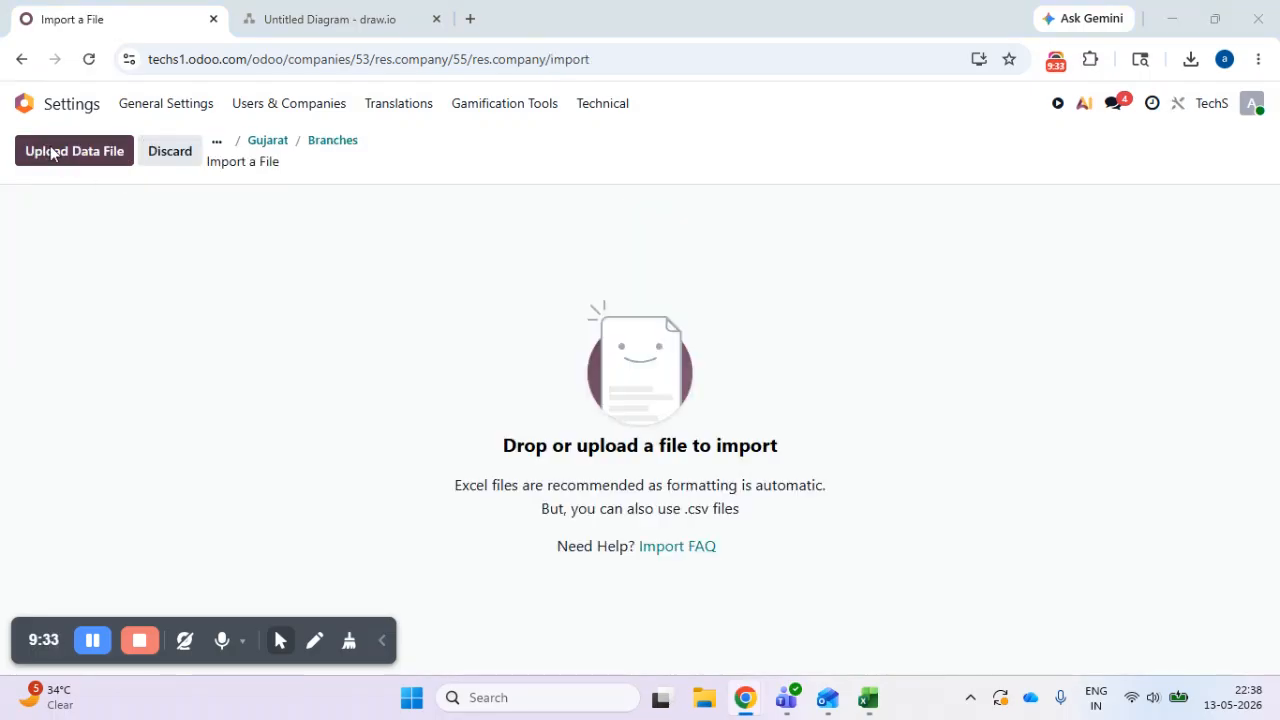
pyautogui.click(220, 207)
pyautogui.click(480, 414)
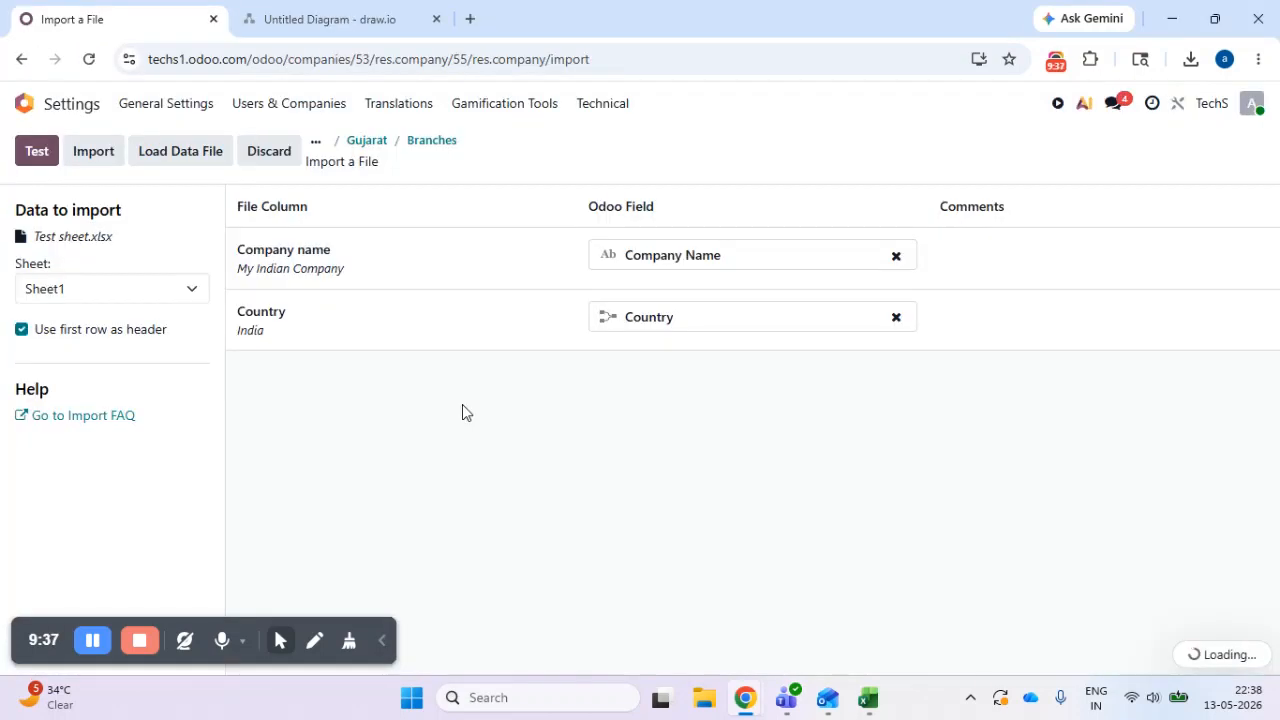
# - Choose the GJ sheet as the data source and test the import
pyautogui.click(57, 288)
pyautogui.click(67, 371)
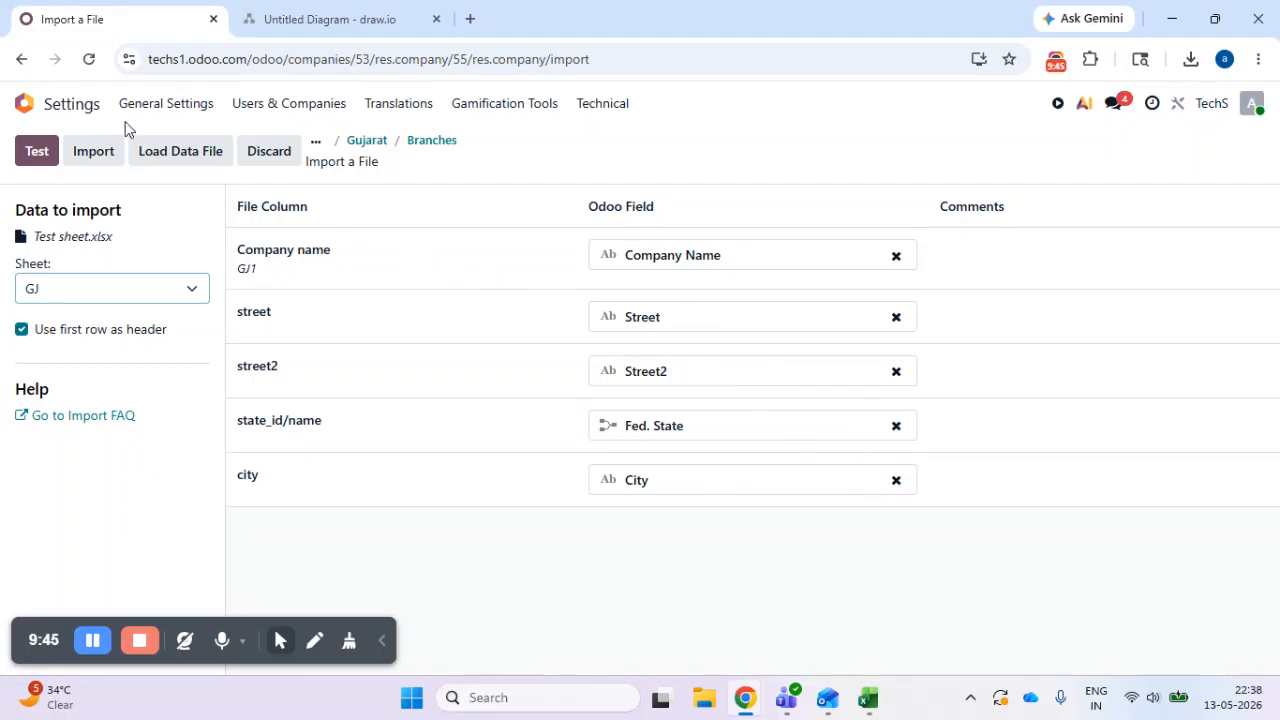
pyautogui.click(37, 158)
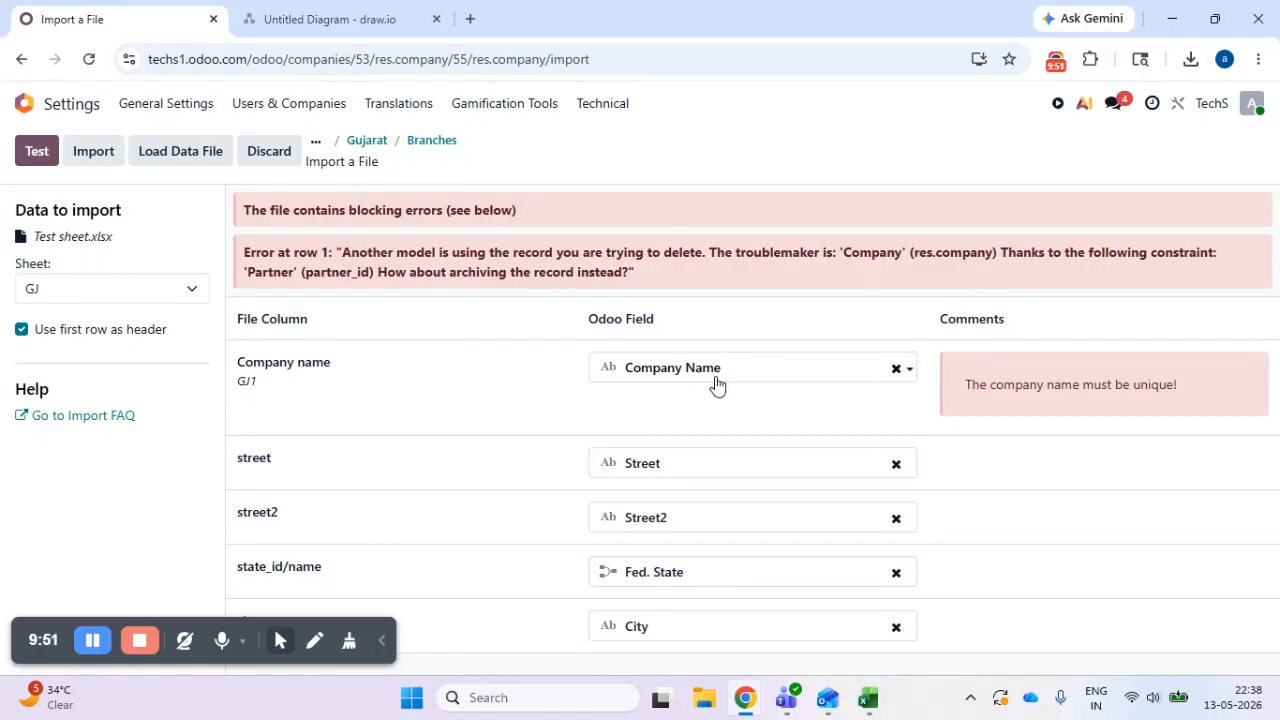
# - Switch to Excel, save the updated Test sheet workbook and return to the Odoo import
pyautogui.moveTo(874, 695)
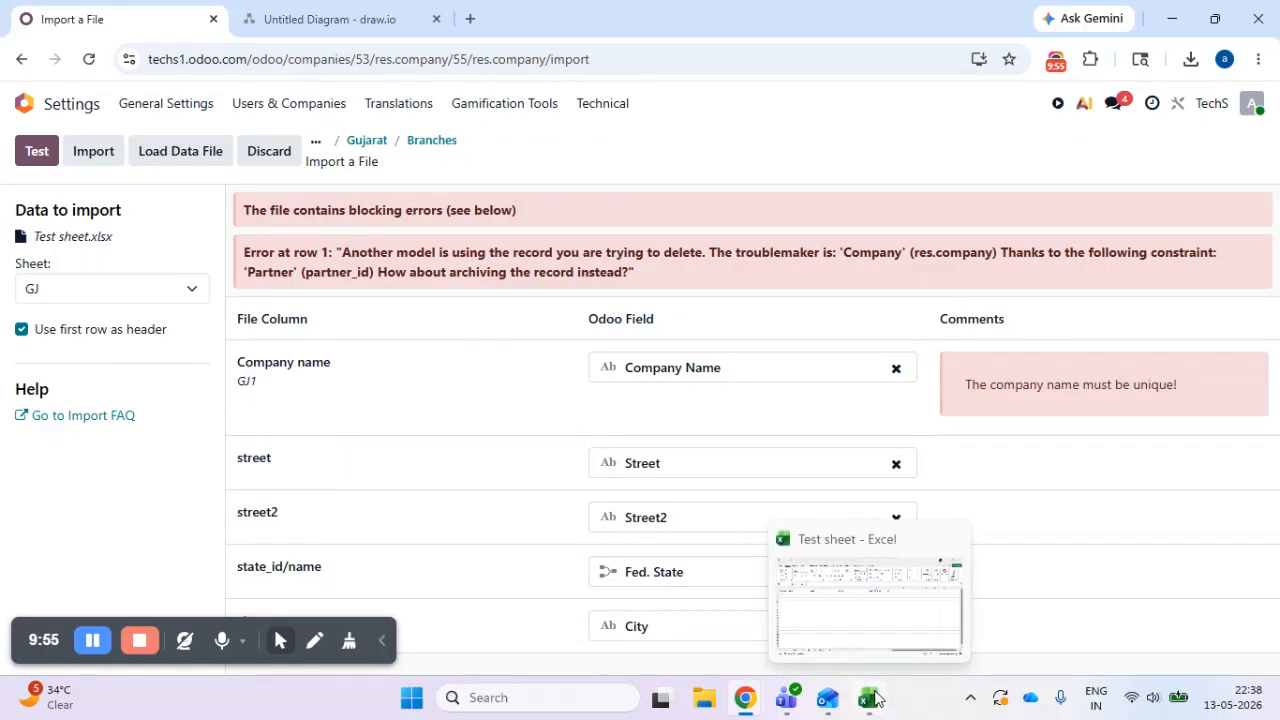
pyautogui.click(872, 697)
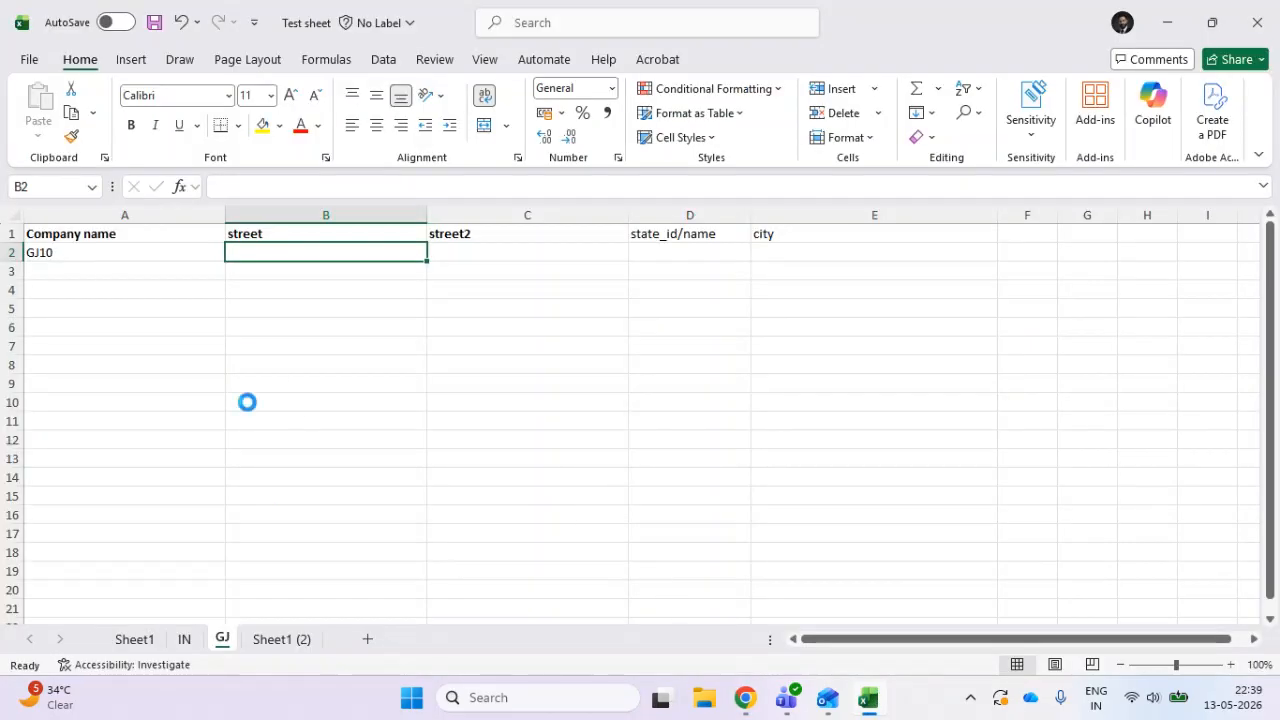
pyautogui.click(1167, 22)
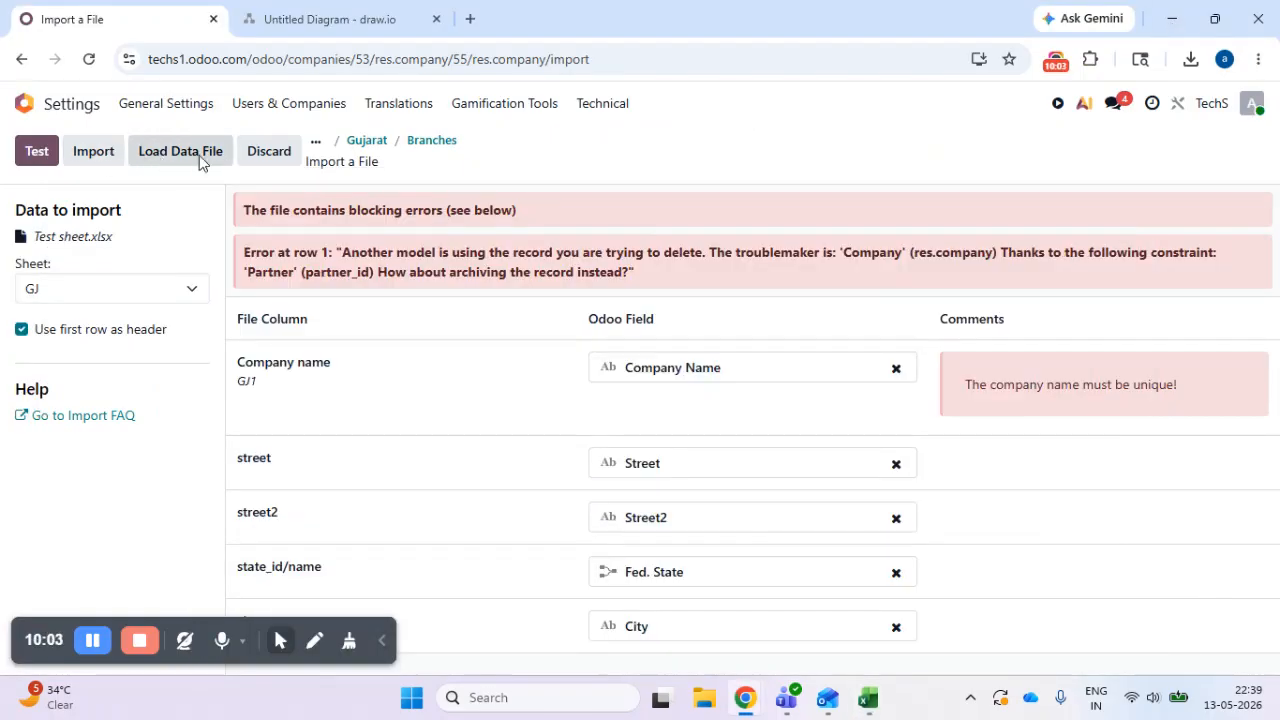
# - Reload Test sheet into the branch import, choose the GJ sheet, test it and read the reported errors
pyautogui.click(199, 160)
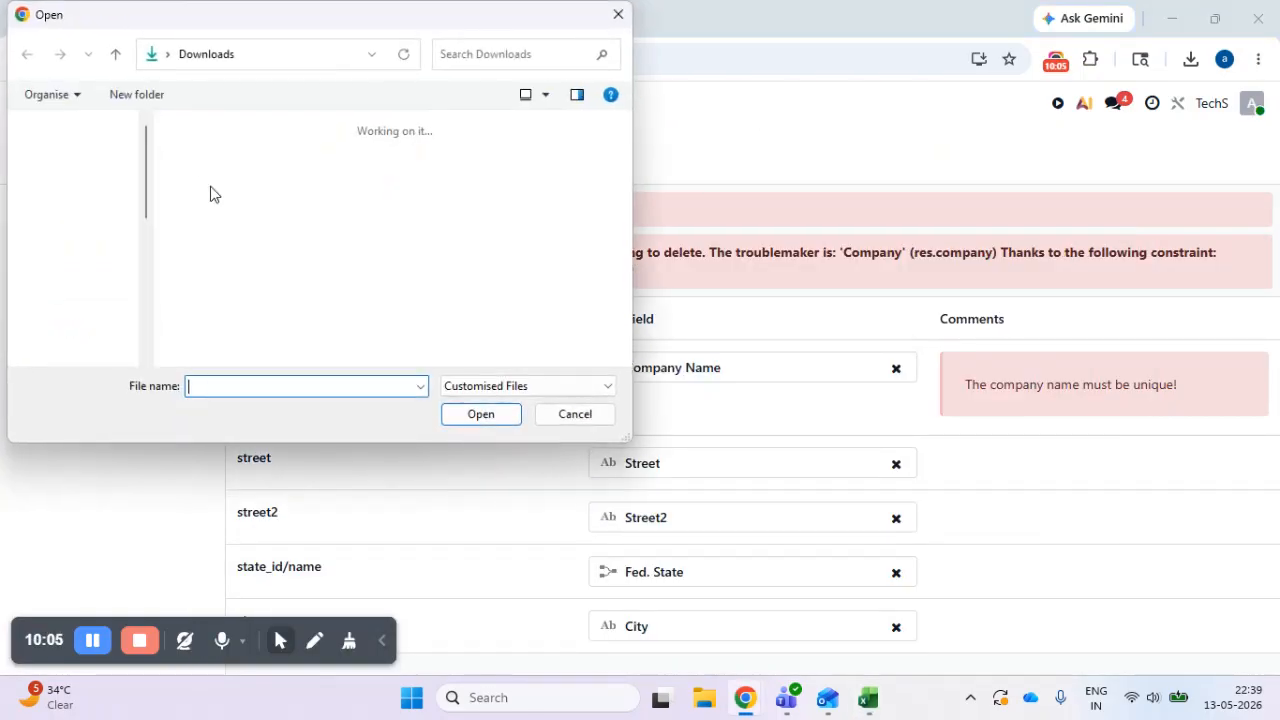
pyautogui.click(219, 195)
pyautogui.click(457, 414)
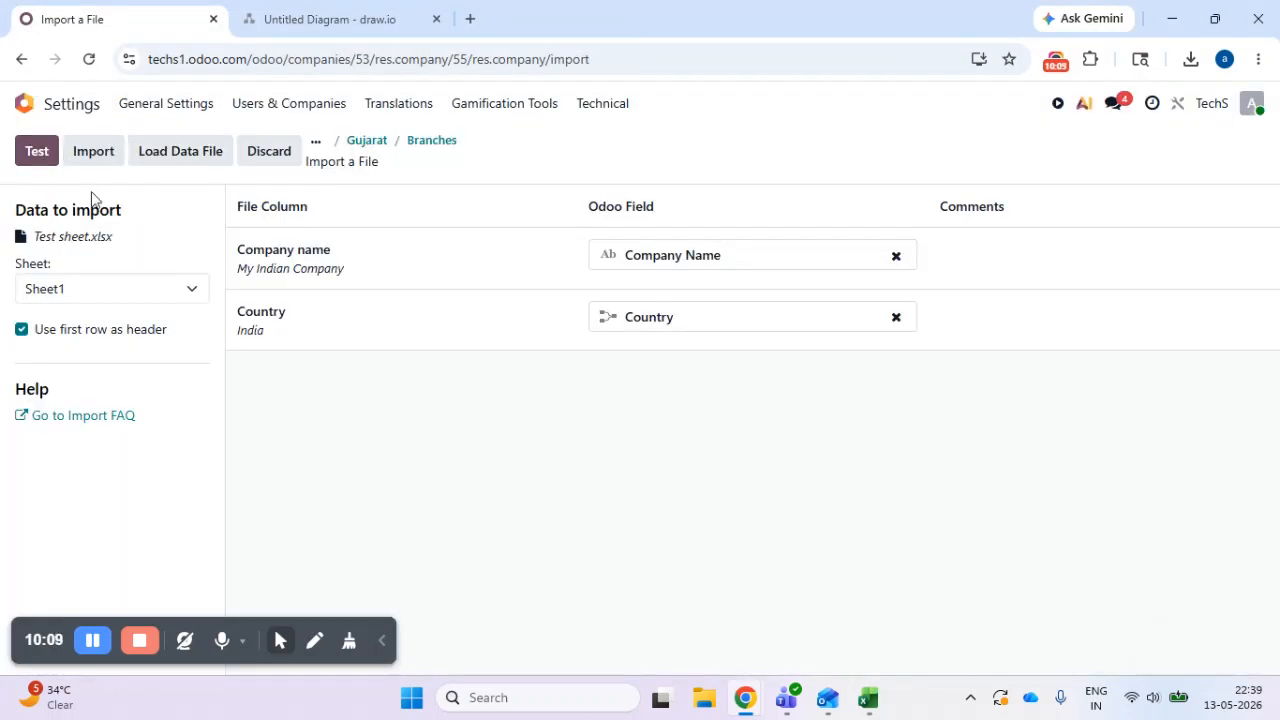
pyautogui.click(124, 292)
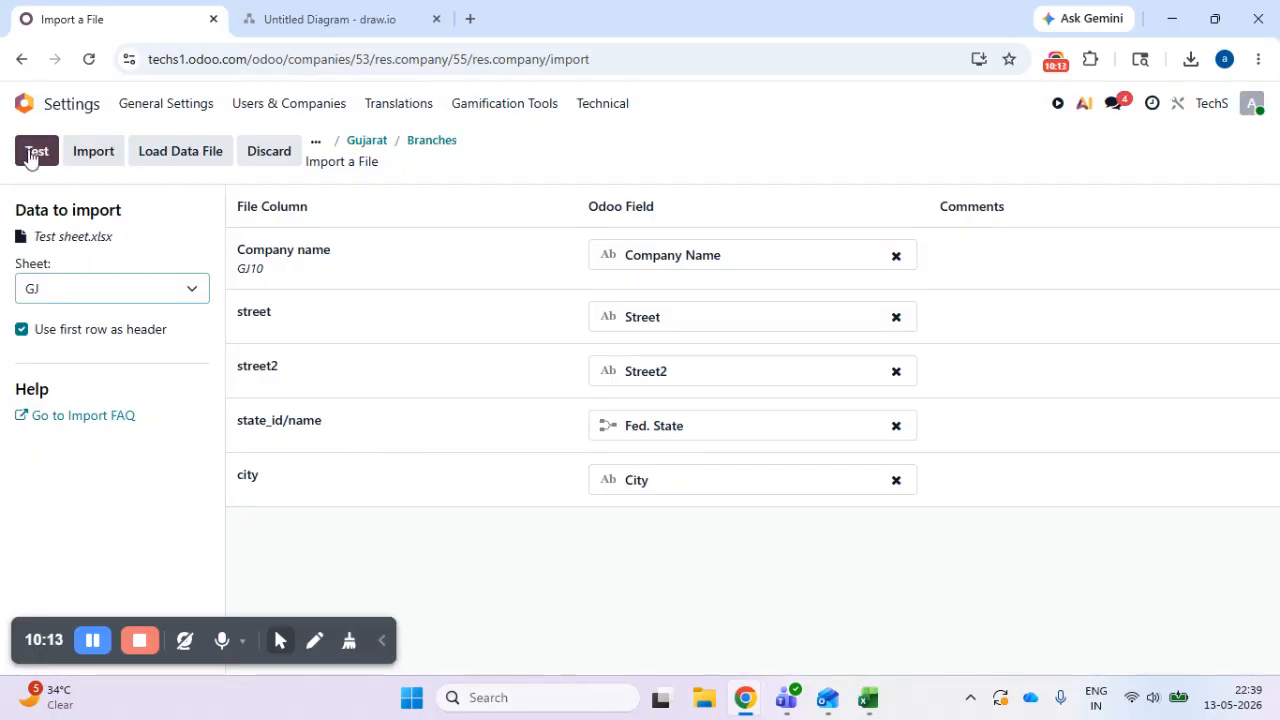
pyautogui.click(36, 152)
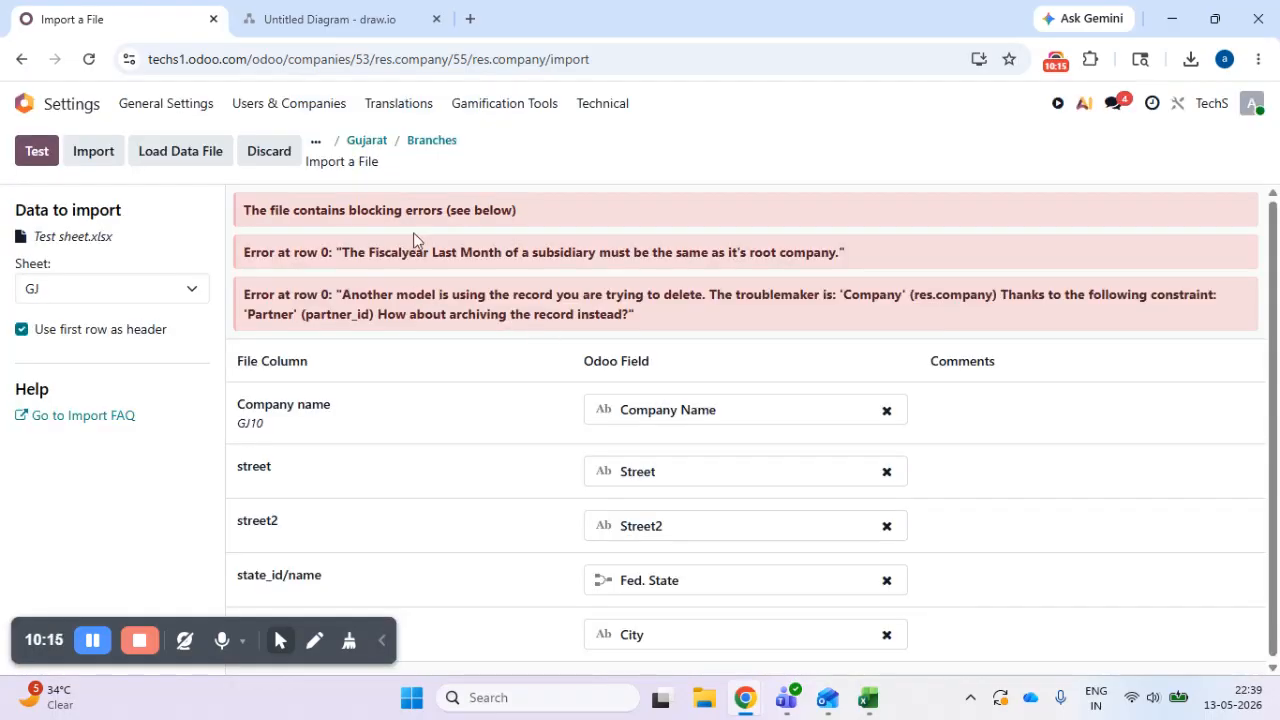
pyautogui.moveTo(394, 248); pyautogui.dragTo(638, 292)
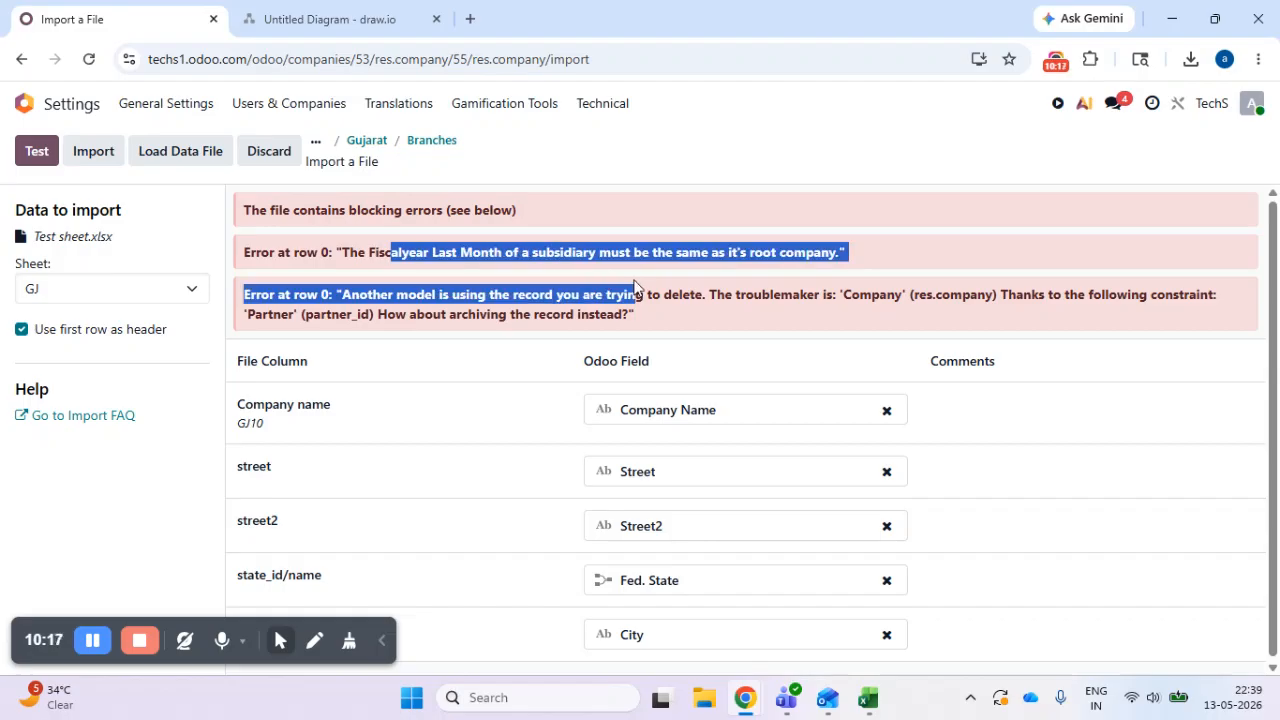
# - Switch to Excel, check Sheet1 (2) for fiscal year columns and copy those columns' first two rows from the IN sheet
pyautogui.click(862, 700)
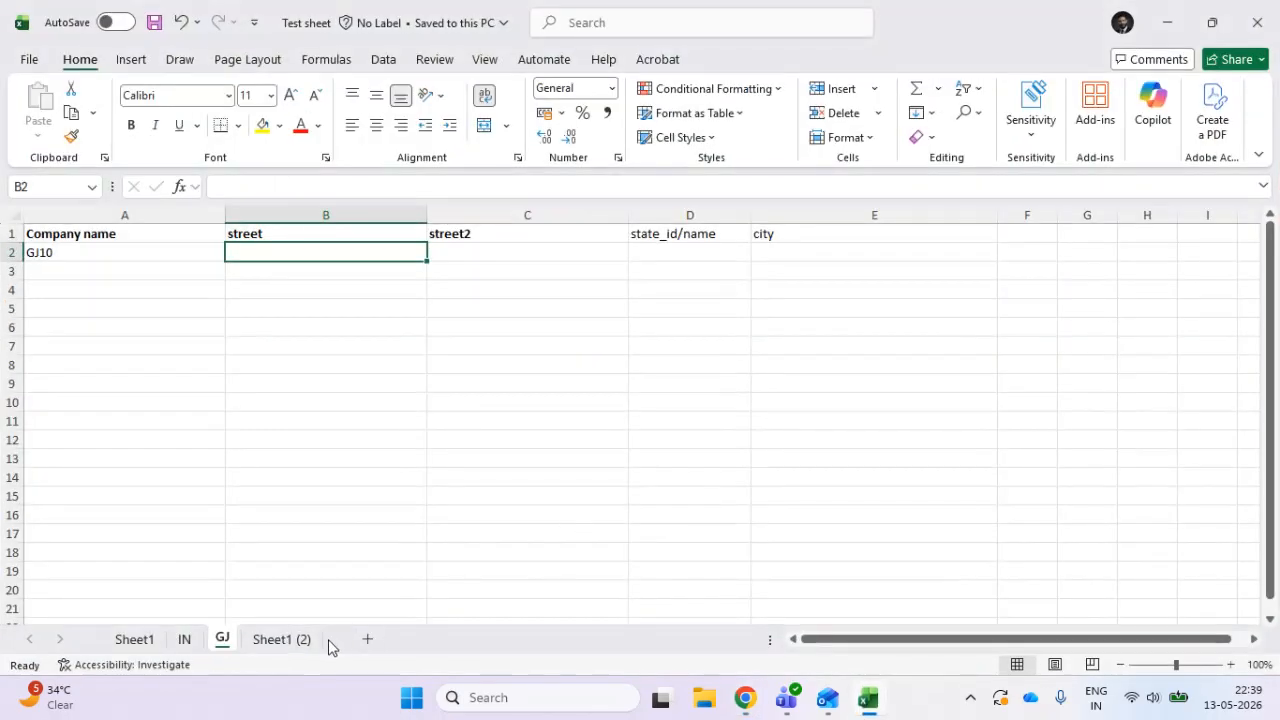
pyautogui.click(280, 639)
pyautogui.click(564, 418)
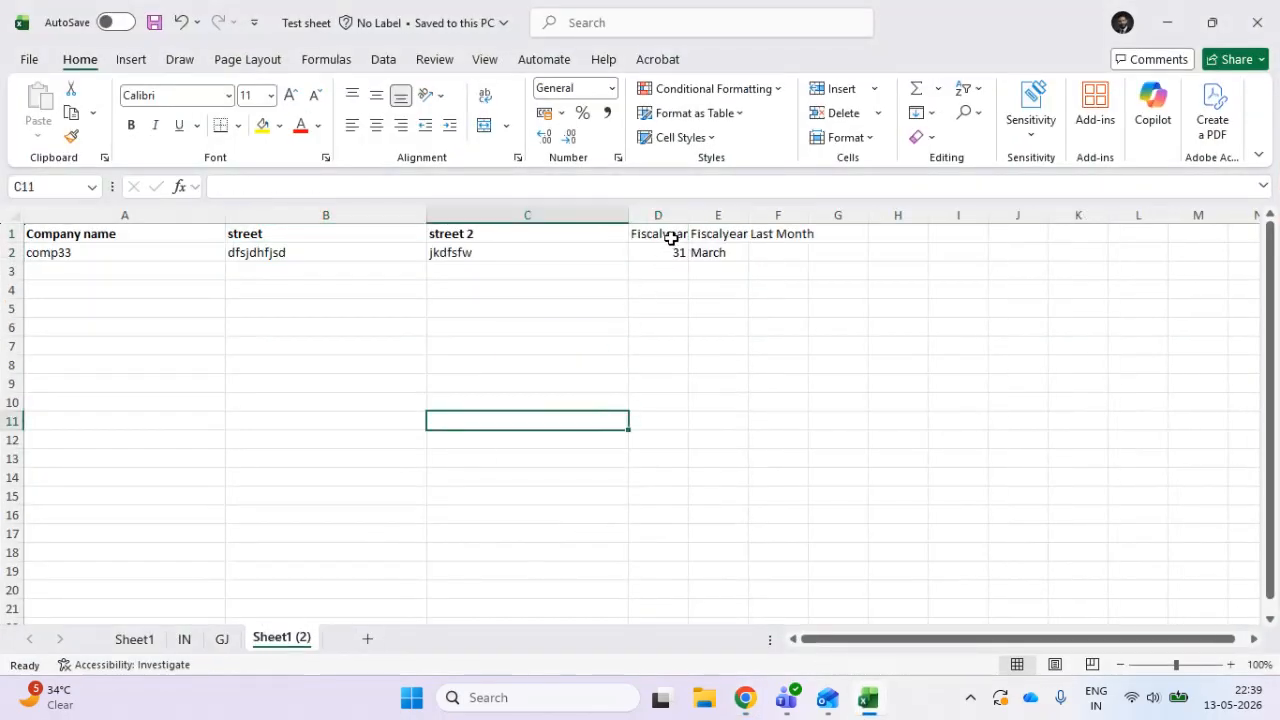
pyautogui.click(185, 638)
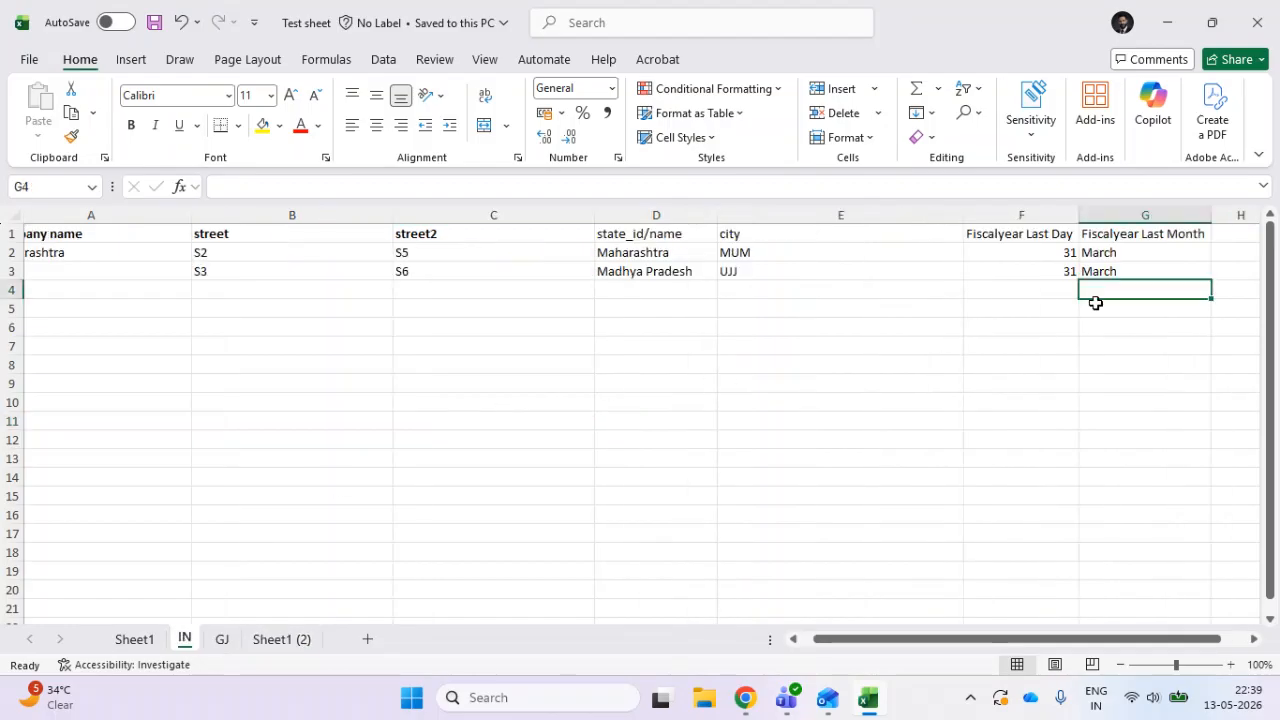
pyautogui.moveTo(1045, 240); pyautogui.dragTo(1097, 243)
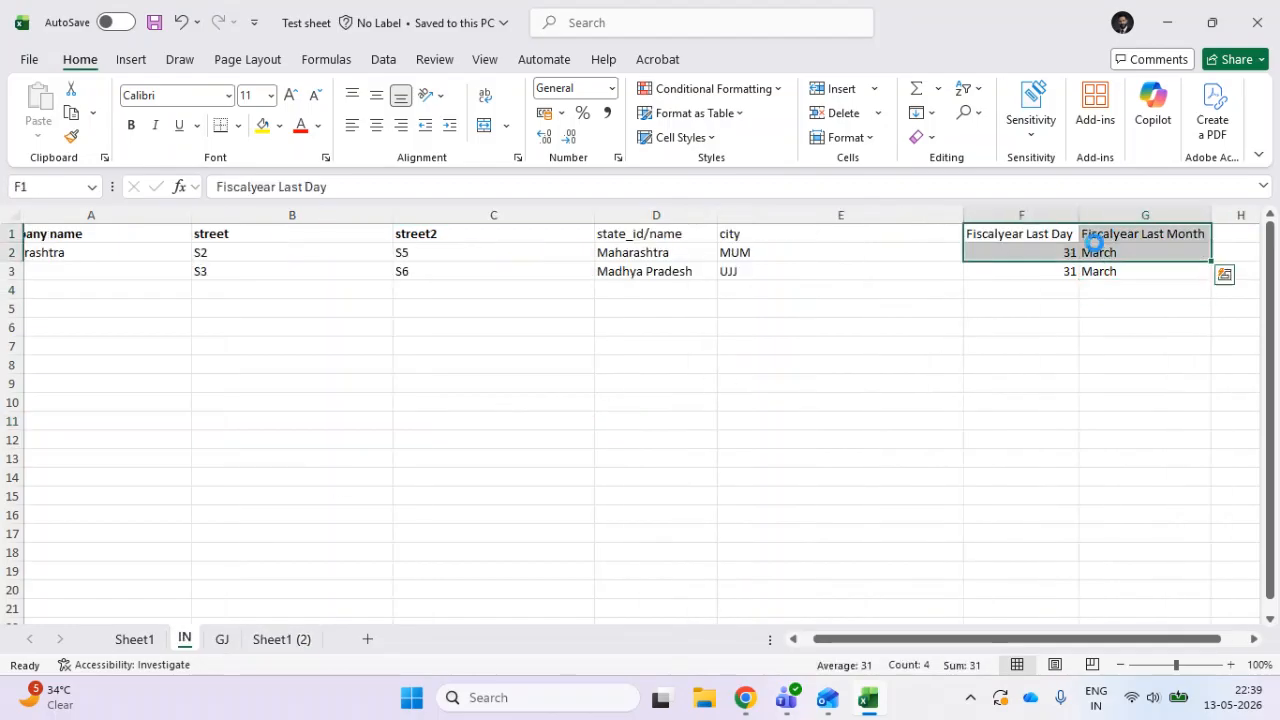
pyautogui.hotkey('ctrl', 'c')
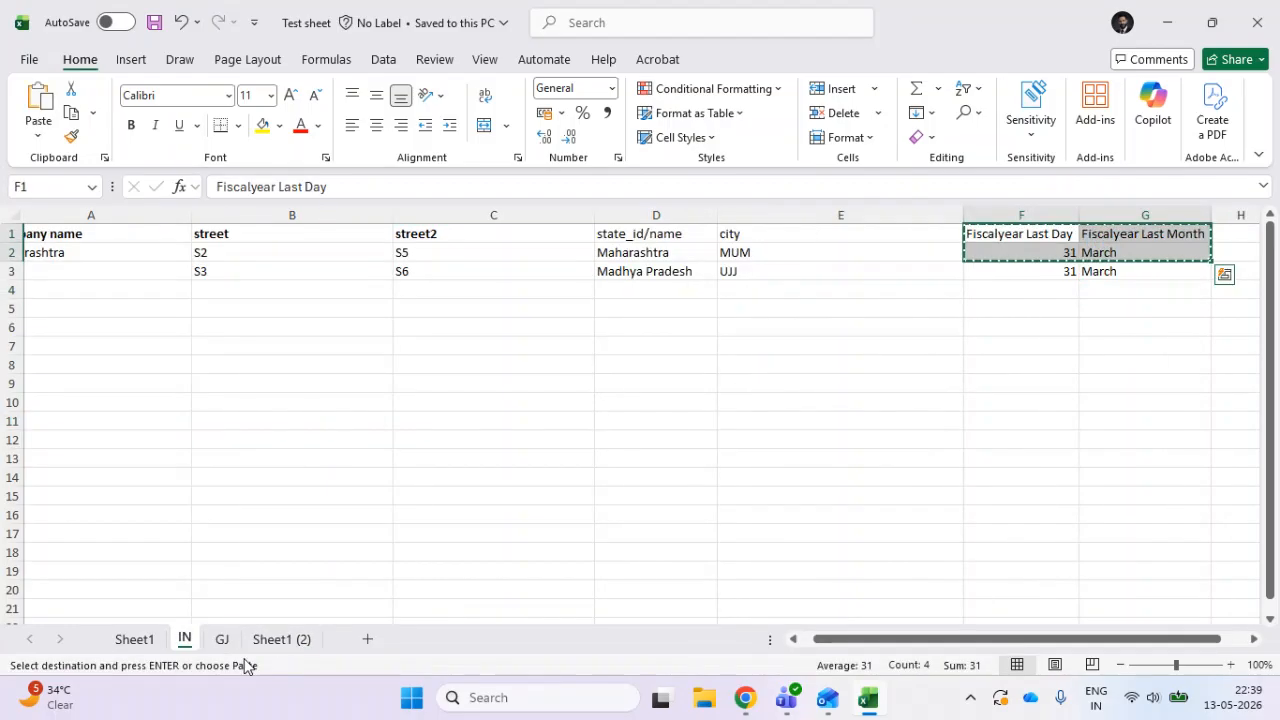
# - Clear the street, street2, state_id/name and city headers from row 1 of the GJ sheet
pyautogui.click(220, 639)
pyautogui.click(482, 326)
pyautogui.moveTo(392, 236); pyautogui.dragTo(798, 265)
pyautogui.press('Delete')
pyautogui.click(704, 290)
pyautogui.click(275, 244)
pyautogui.click(278, 232)
pyautogui.click(343, 271)
pyautogui.click(349, 234)
# - Copy Fiscalyear Last Day 31 and Fiscalyear Last Month March with headers from the IN sheet into GJ at B1 and save
pyautogui.click(184, 639)
pyautogui.click(888, 302)
pyautogui.click(1008, 233)
pyautogui.moveTo(1008, 233); pyautogui.dragTo(1118, 247)
pyautogui.hotkey('ctrl', 'c')
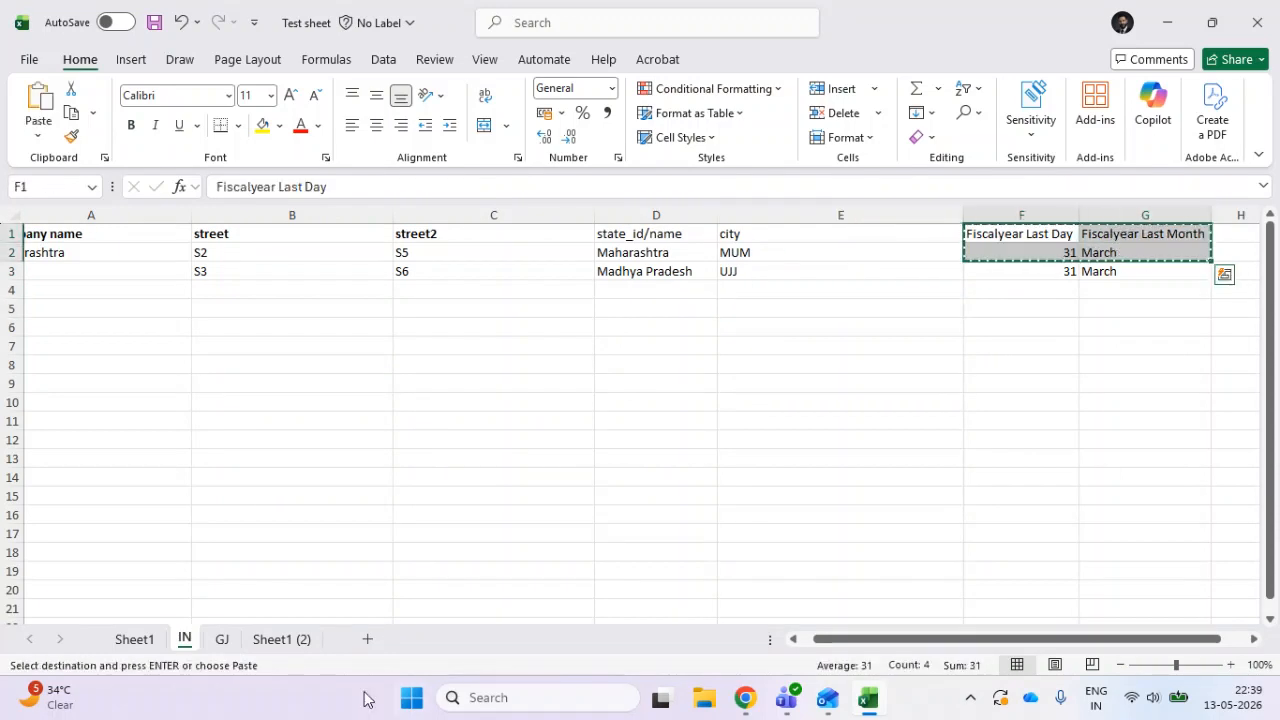
pyautogui.click(222, 639)
pyautogui.click(280, 268)
pyautogui.click(283, 233)
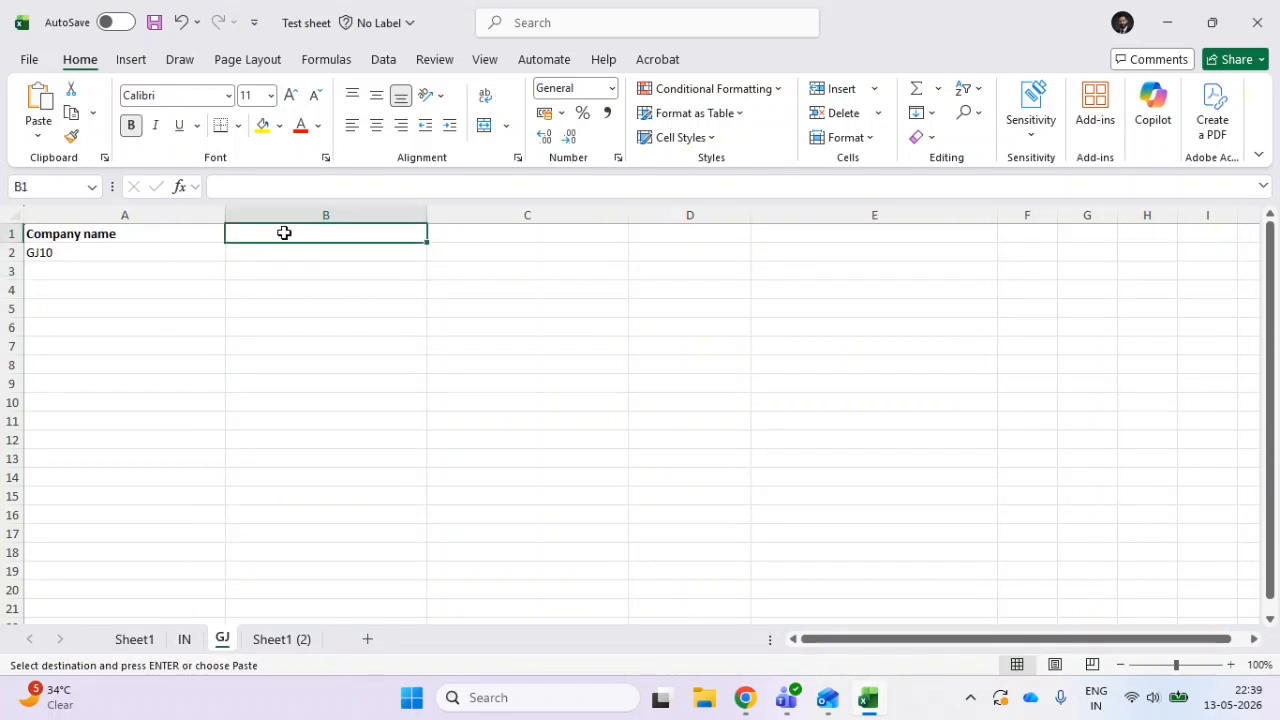
pyautogui.hotkey('ctrl', 'v')
pyautogui.click(309, 325)
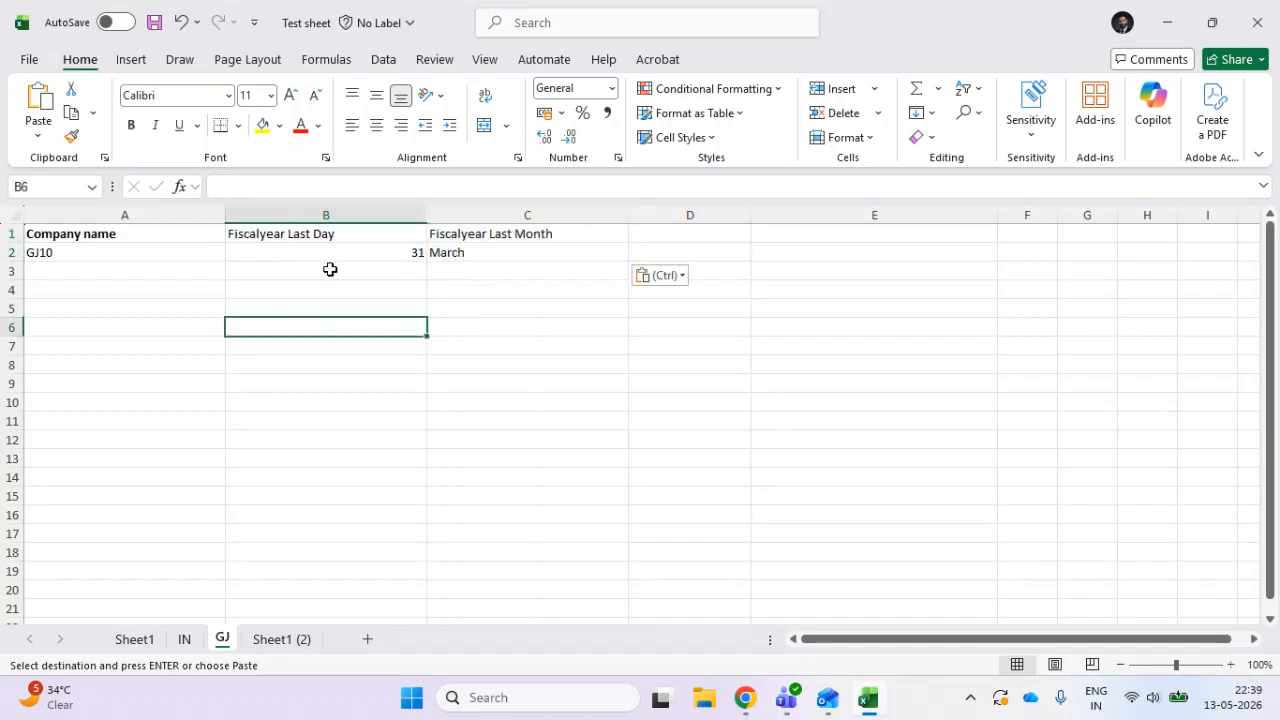
pyautogui.hotkey('ctrl', 's')
# - Switch to Odoo, reload the Test sheet file into the branch import and choose the GJ sheet
pyautogui.hotkey('alt', 'Tab')
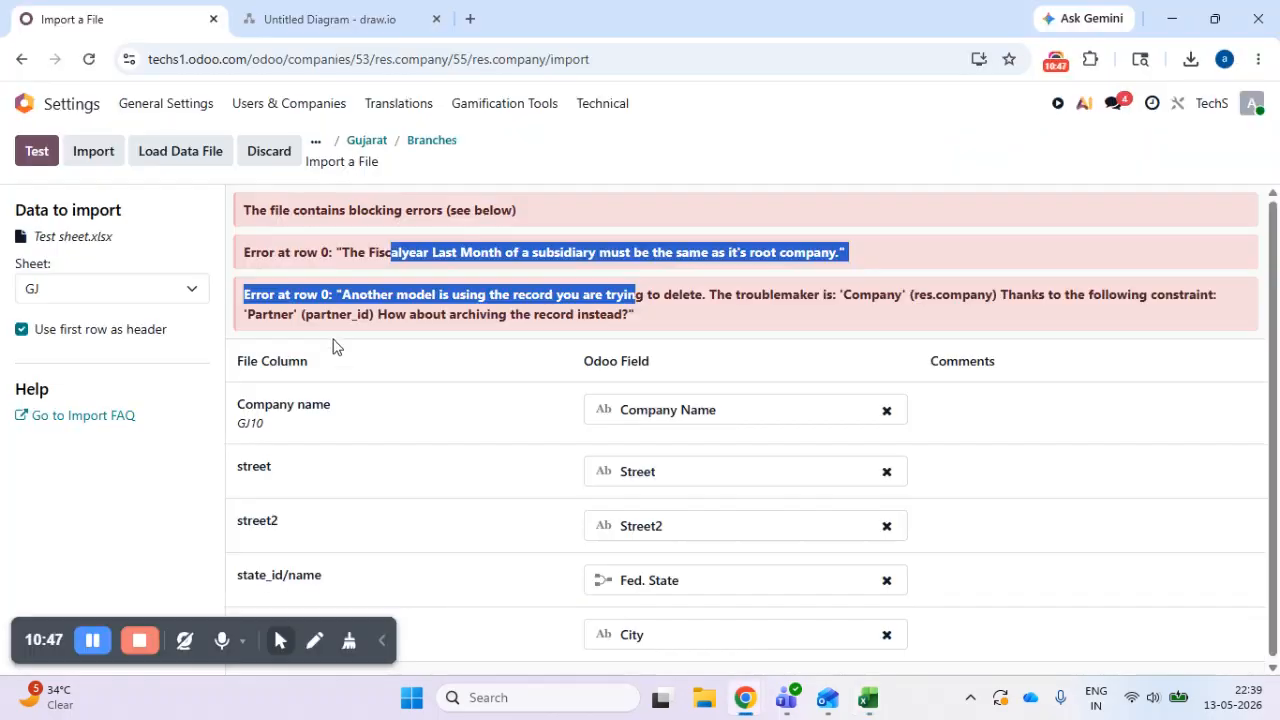
pyautogui.click(153, 150)
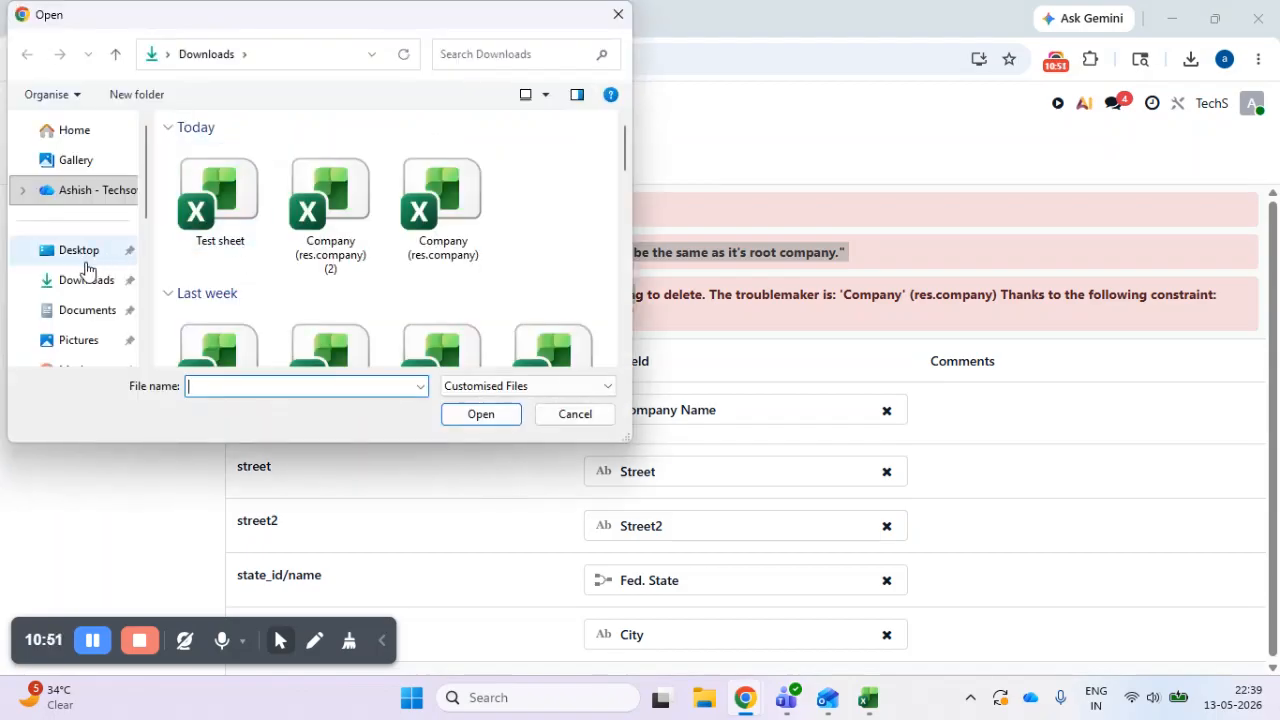
pyautogui.click(224, 207)
pyautogui.click(472, 420)
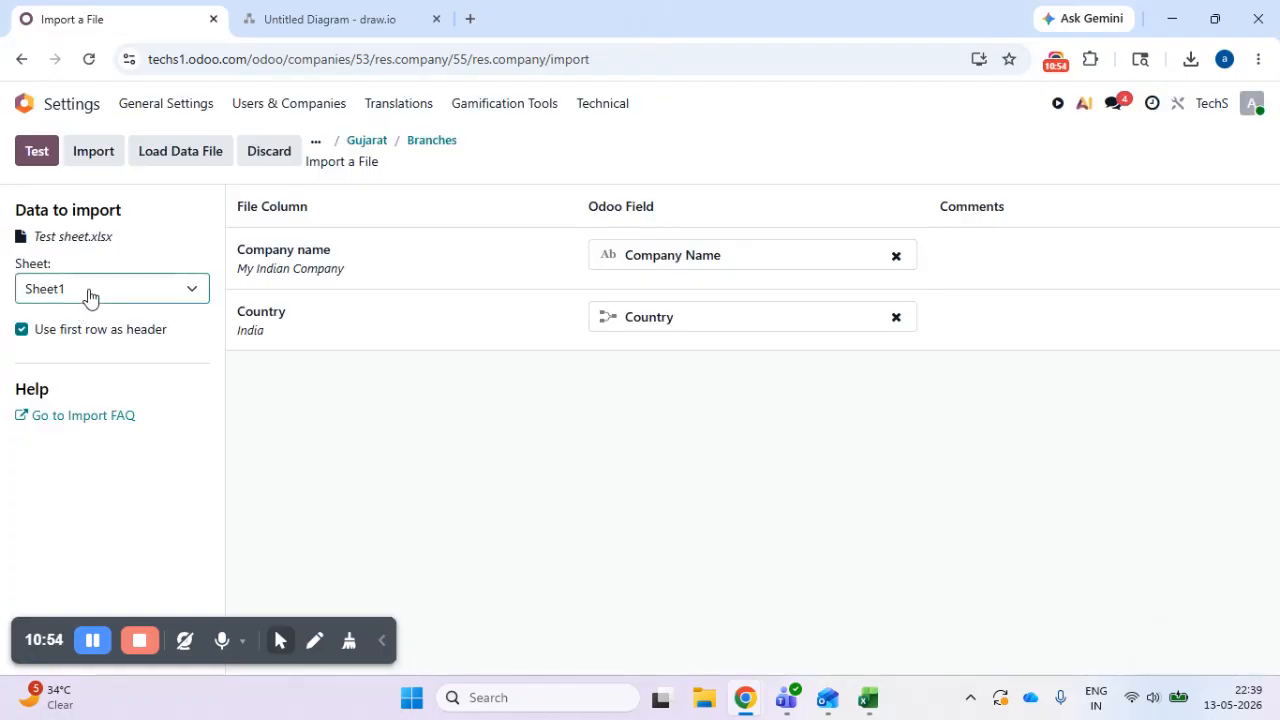
pyautogui.click(89, 297)
pyautogui.click(123, 389)
pyautogui.click(120, 300)
pyautogui.click(120, 365)
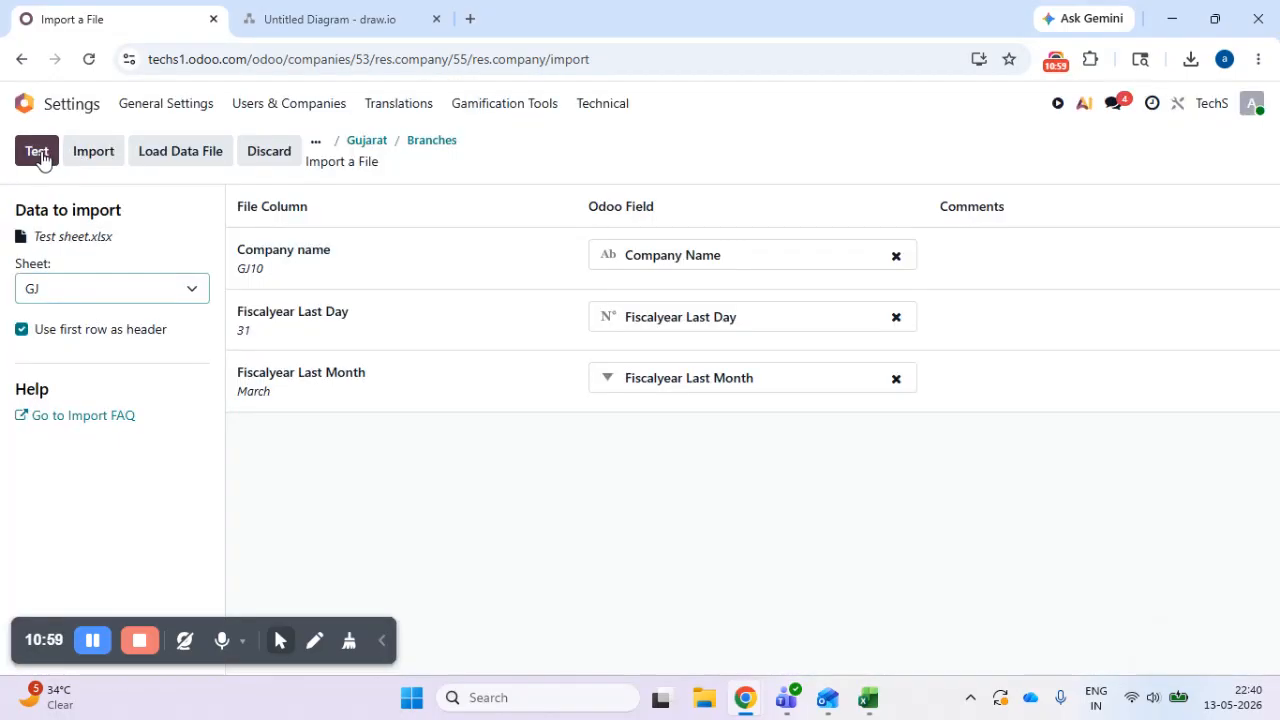
# - Test and run the import of branch GJ10, and return to Gujarat's branch list
pyautogui.click(44, 157)
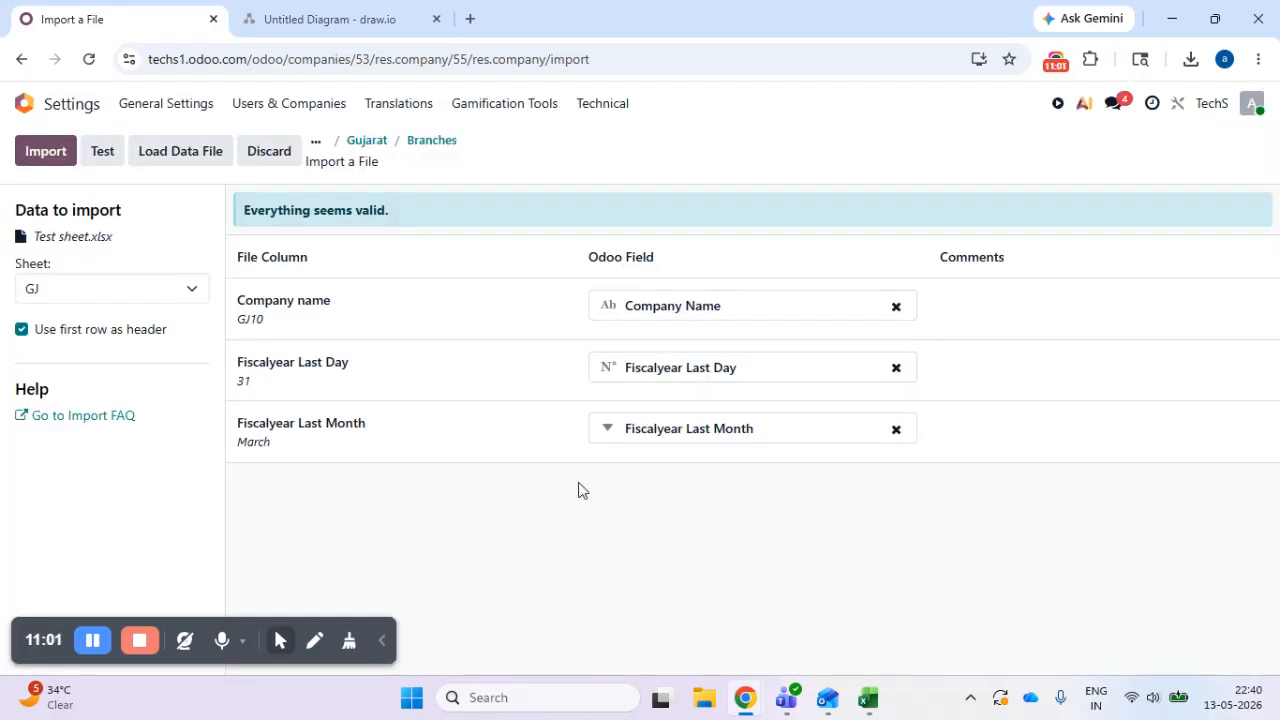
pyautogui.click(46, 160)
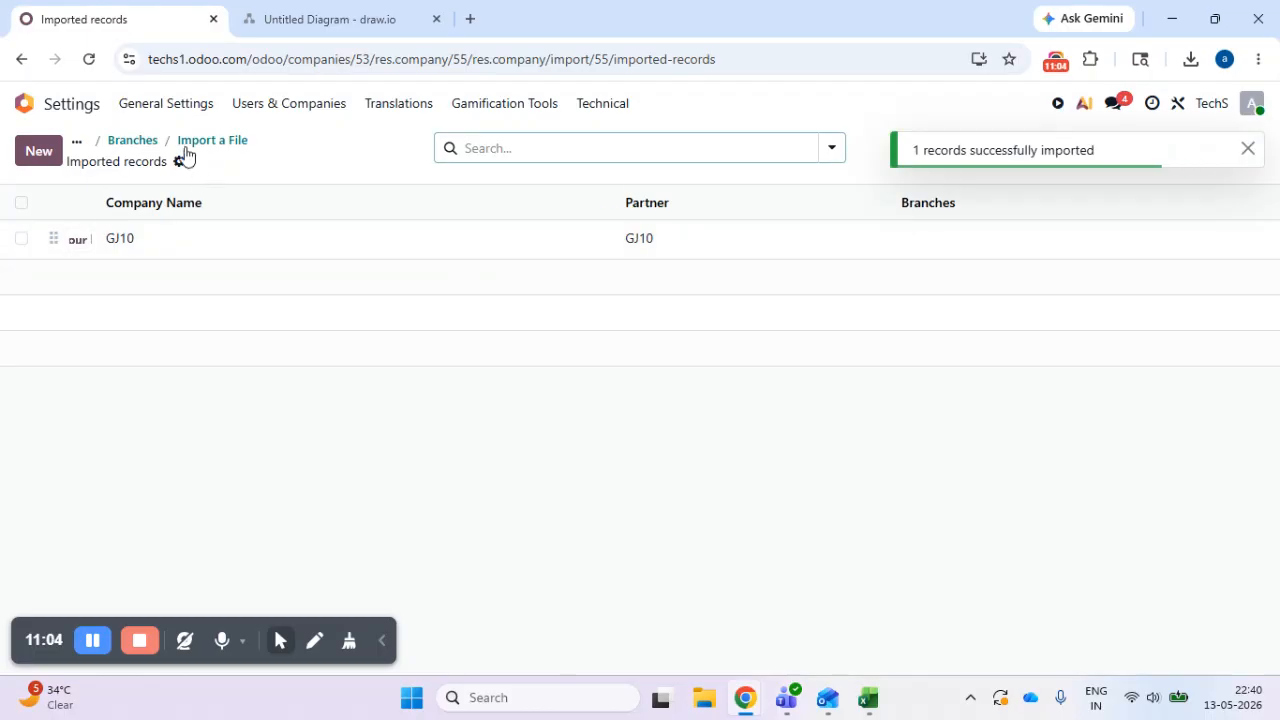
pyautogui.click(130, 145)
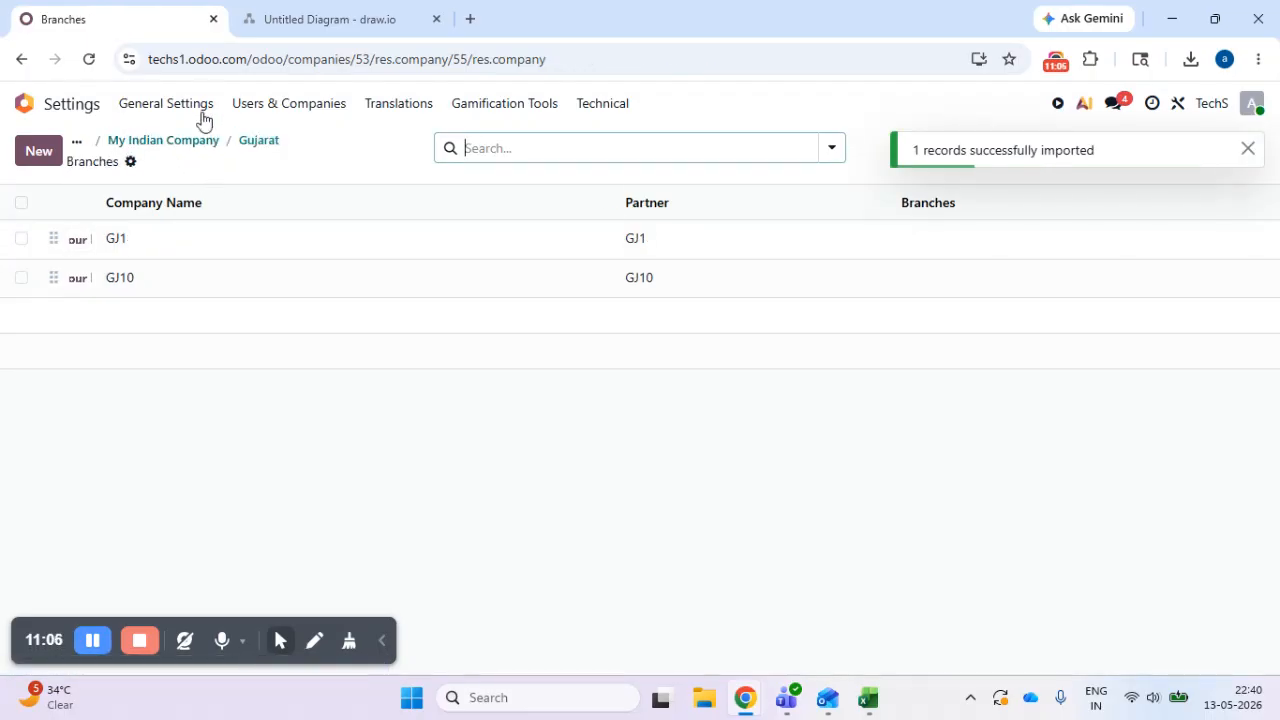
# - Go back through the Gujarat and My Indian Company records to the list of all companies
pyautogui.click(252, 141)
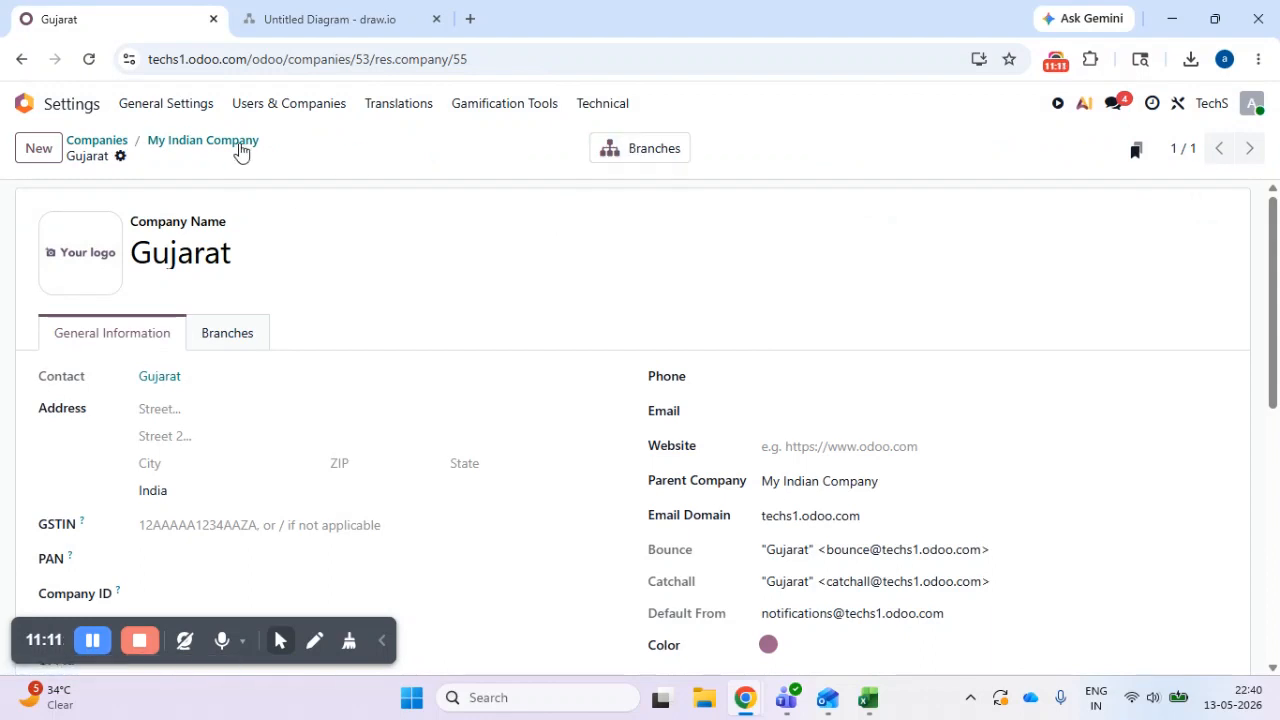
pyautogui.click(203, 145)
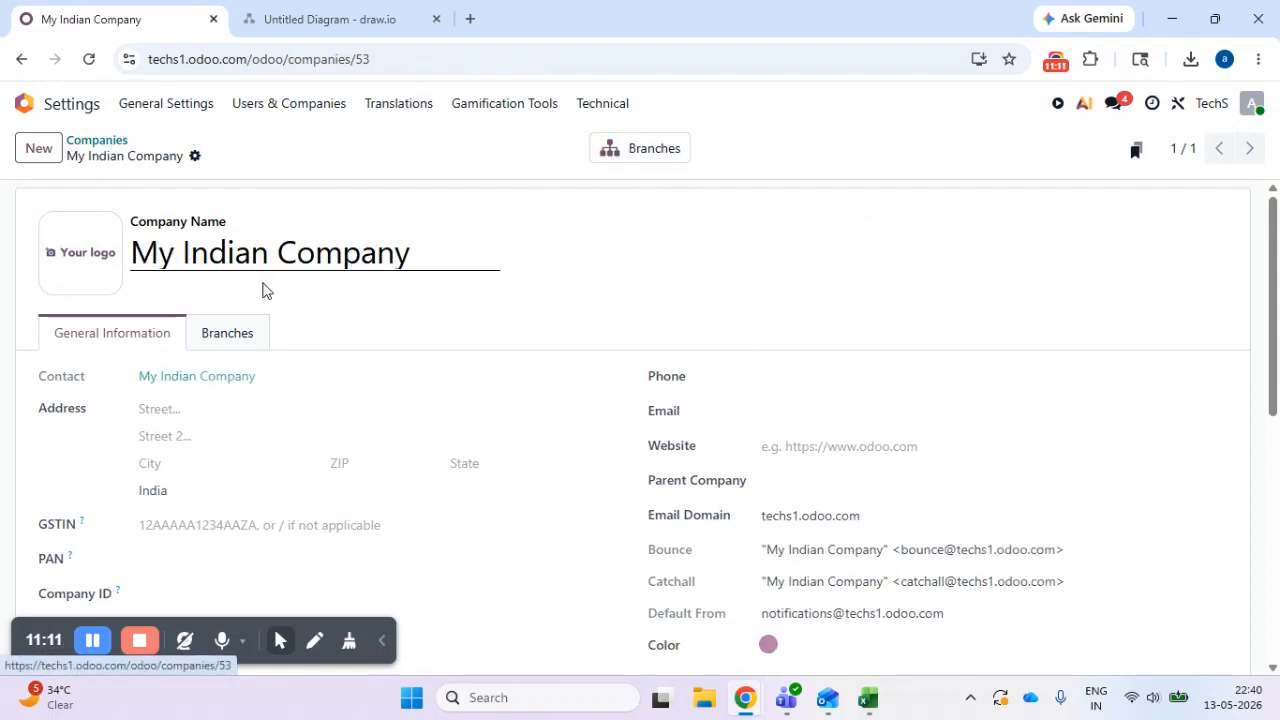
pyautogui.click(100, 140)
pyautogui.click(313, 421)
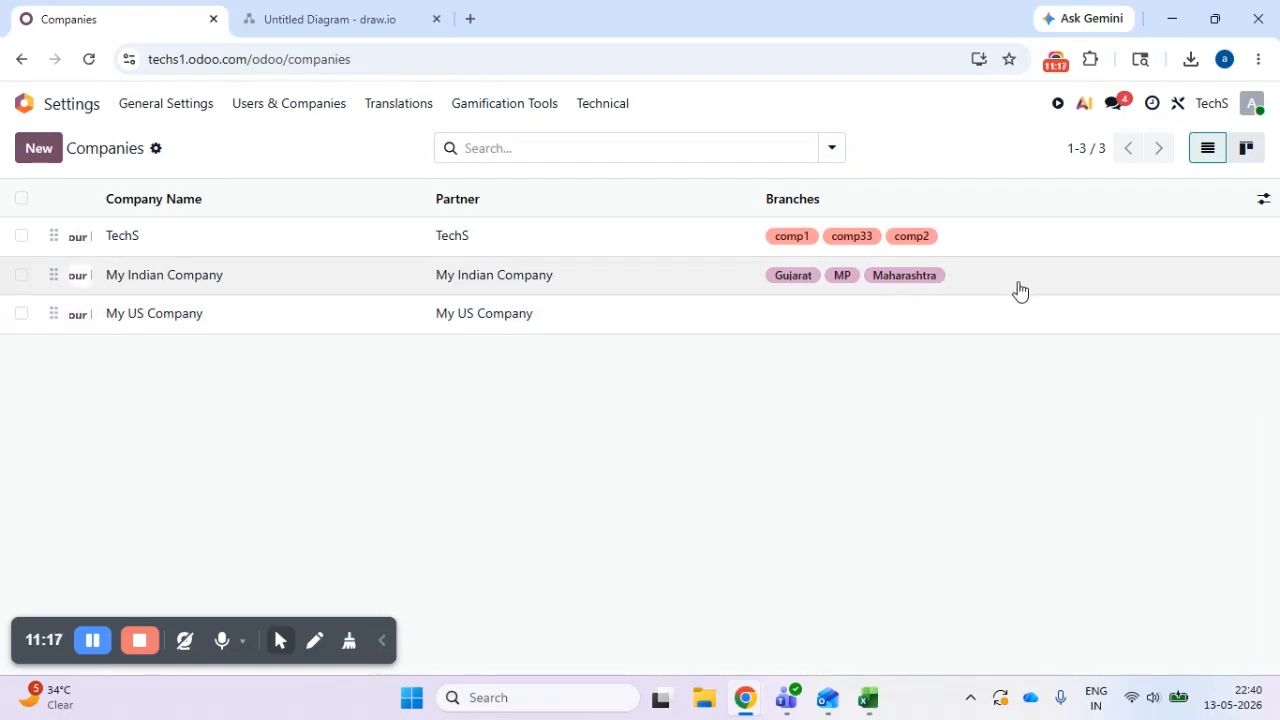
# - Drill down from My Indian Company through its branch list into Gujarat's list of sub-branches
pyautogui.click(1020, 289)
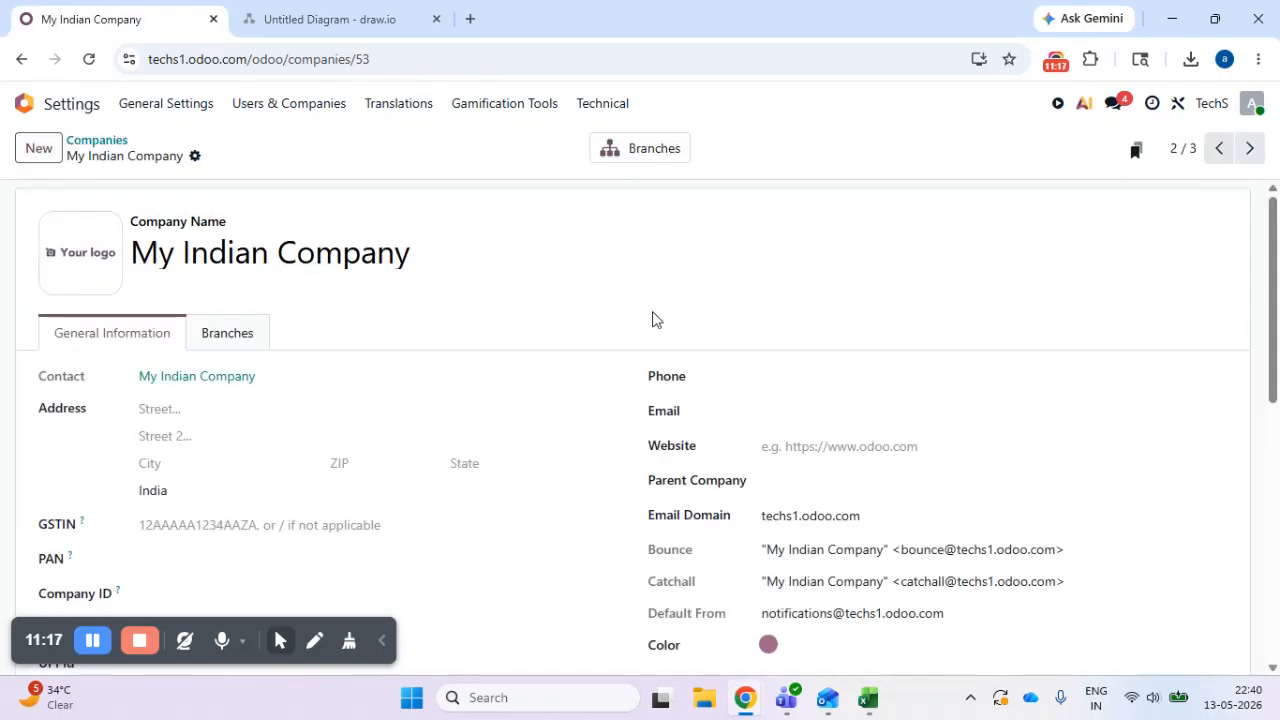
pyautogui.click(625, 161)
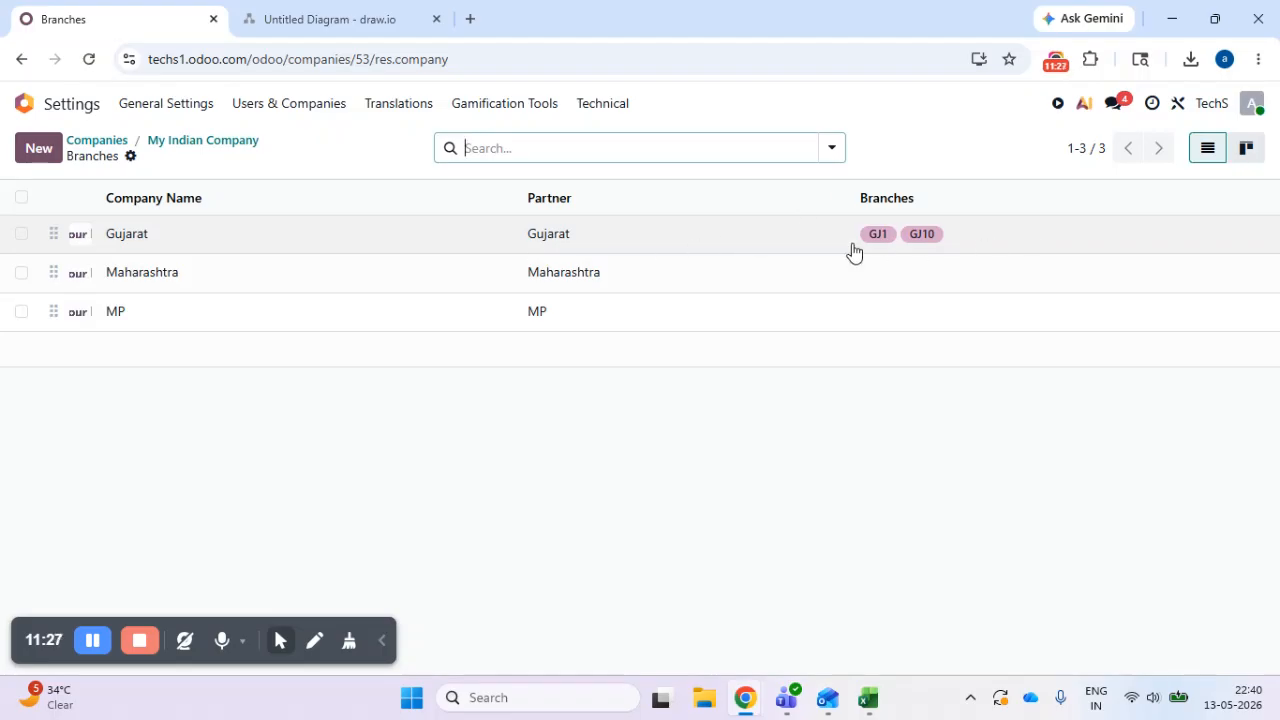
pyautogui.click(1003, 243)
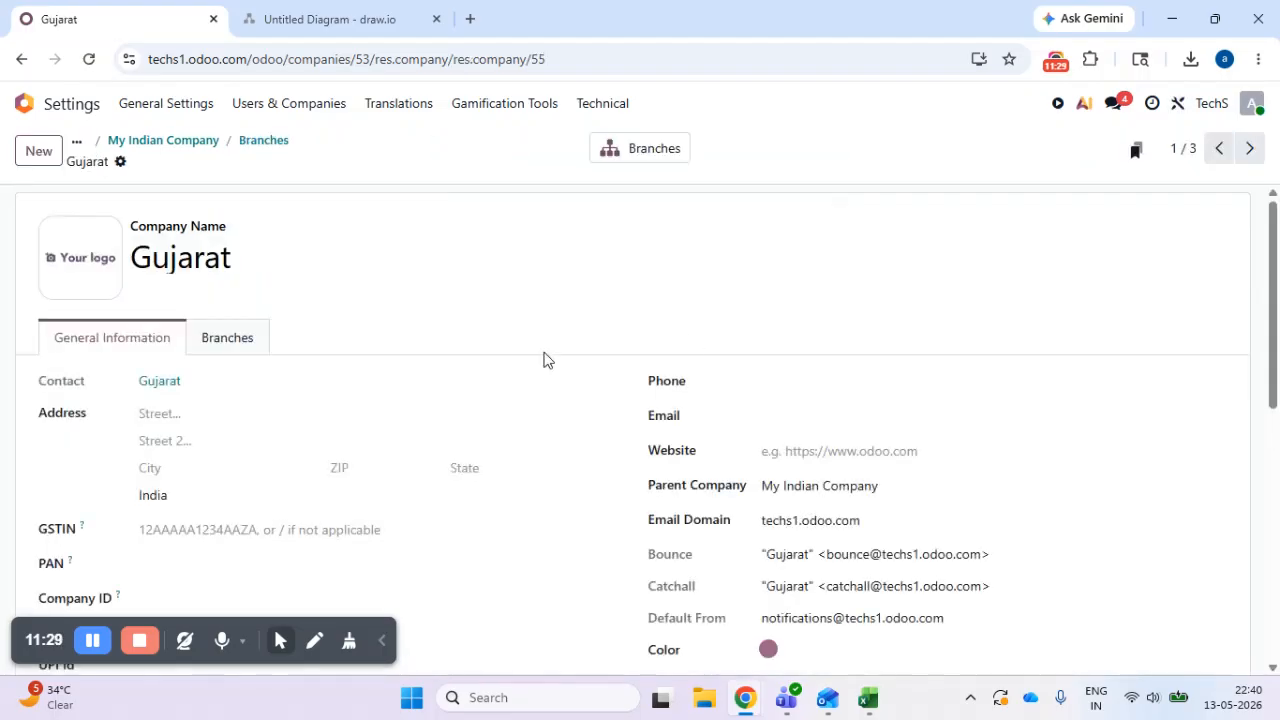
pyautogui.click(612, 150)
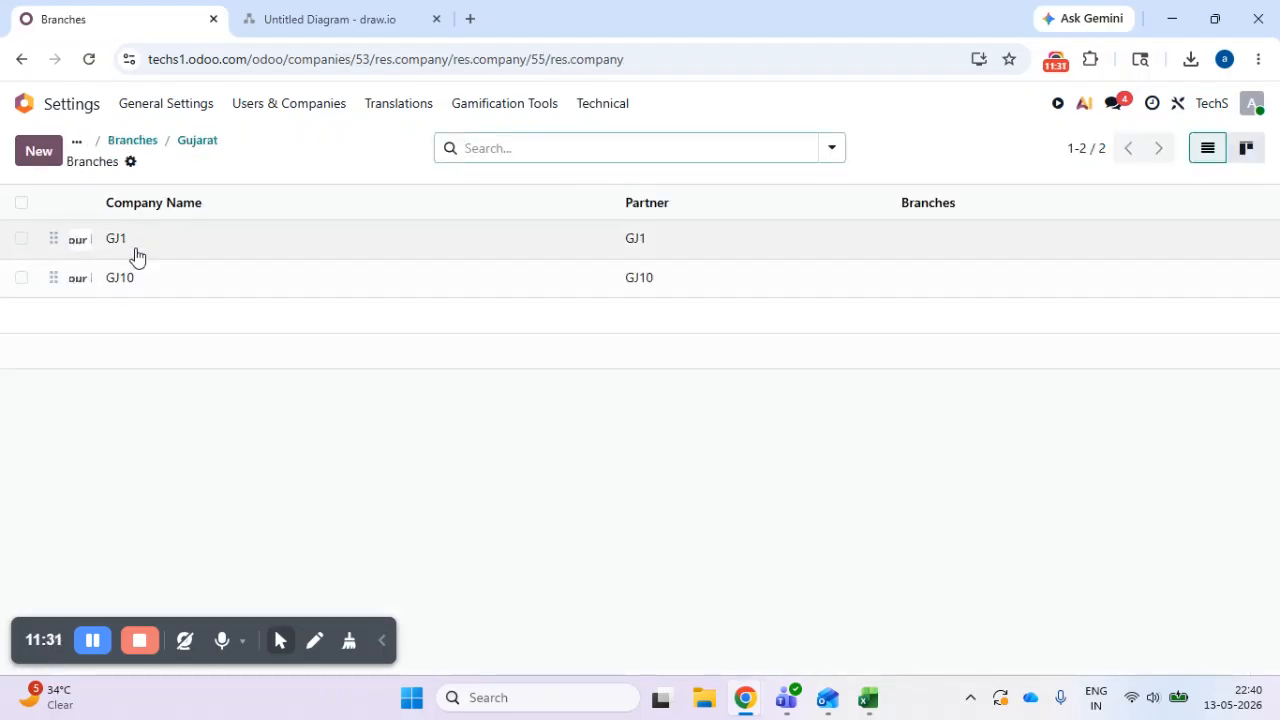
# - Check the branches and general information of Gujarat's sub-branch GJ1, and return to the app home screen
pyautogui.click(211, 245)
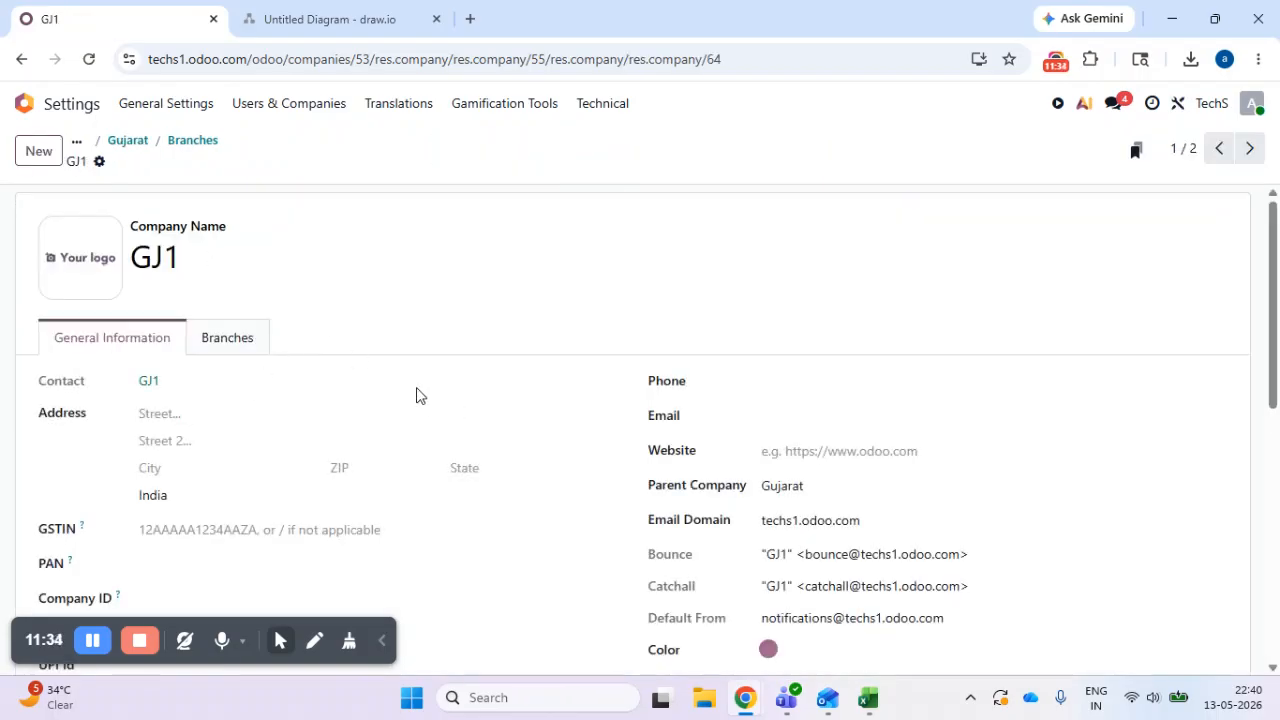
pyautogui.click(238, 338)
pyautogui.click(90, 338)
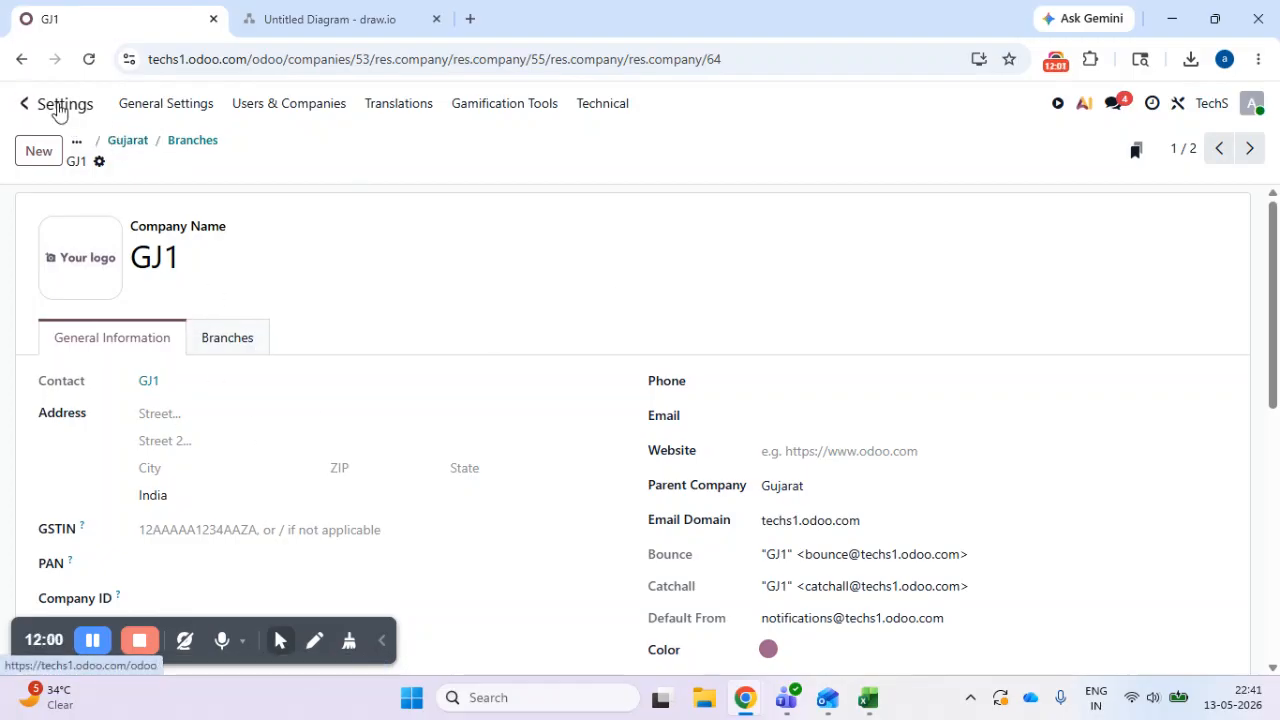
pyautogui.click(24, 104)
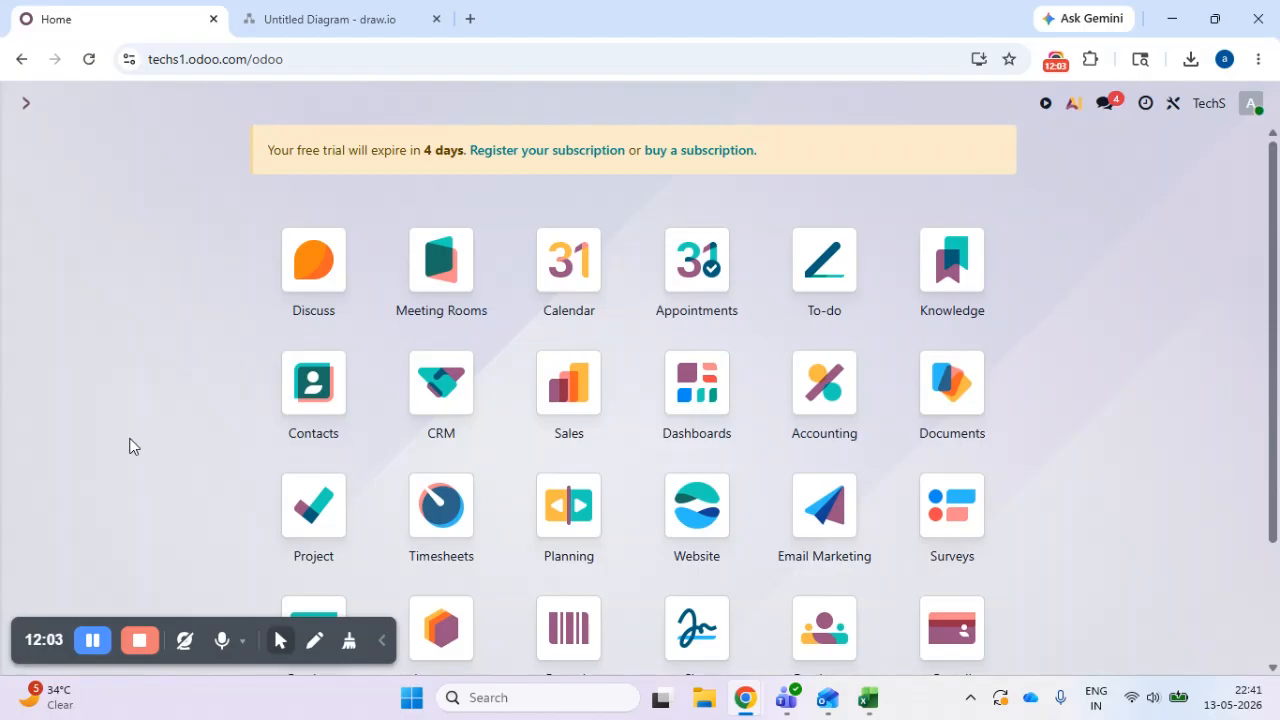